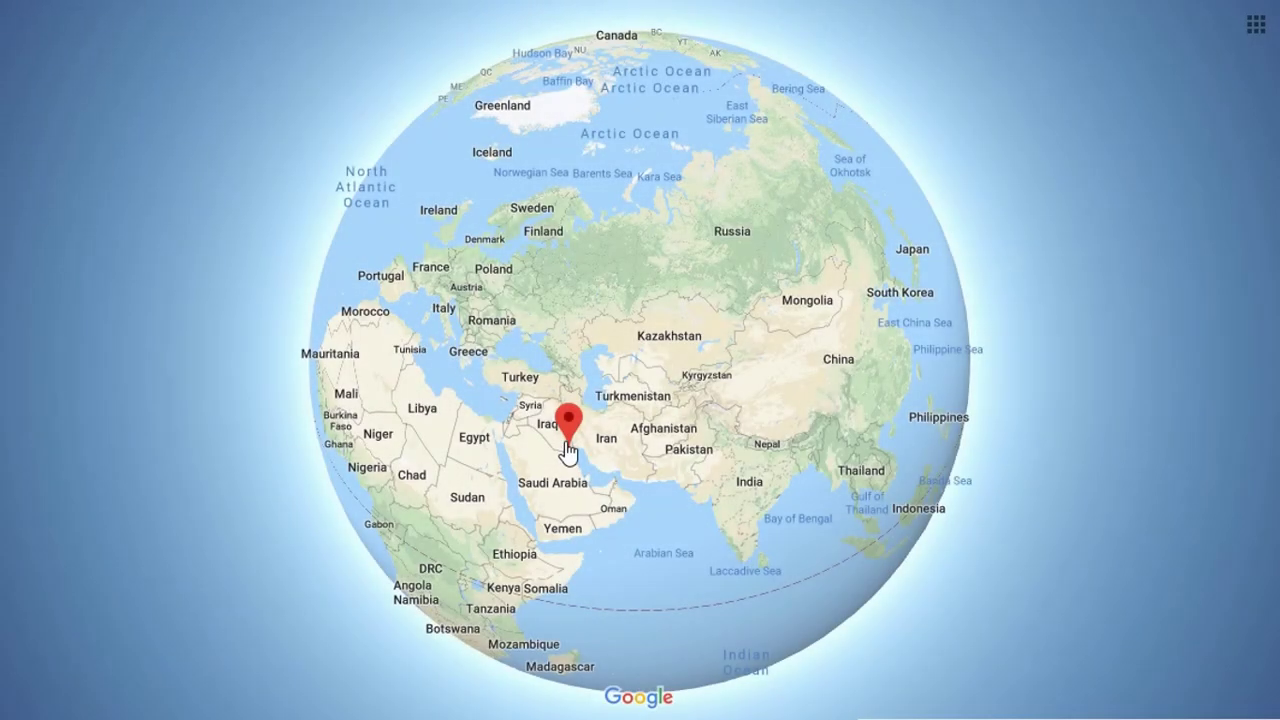
Step: Show Report_01's Sheet1 with its KEY, FITUP, WELDING DATE, WELDER ID and STATUS columns
{"action": "scroll", "coordinate": [574, 466], "scroll_direction": "up", "scroll_amount": 5}
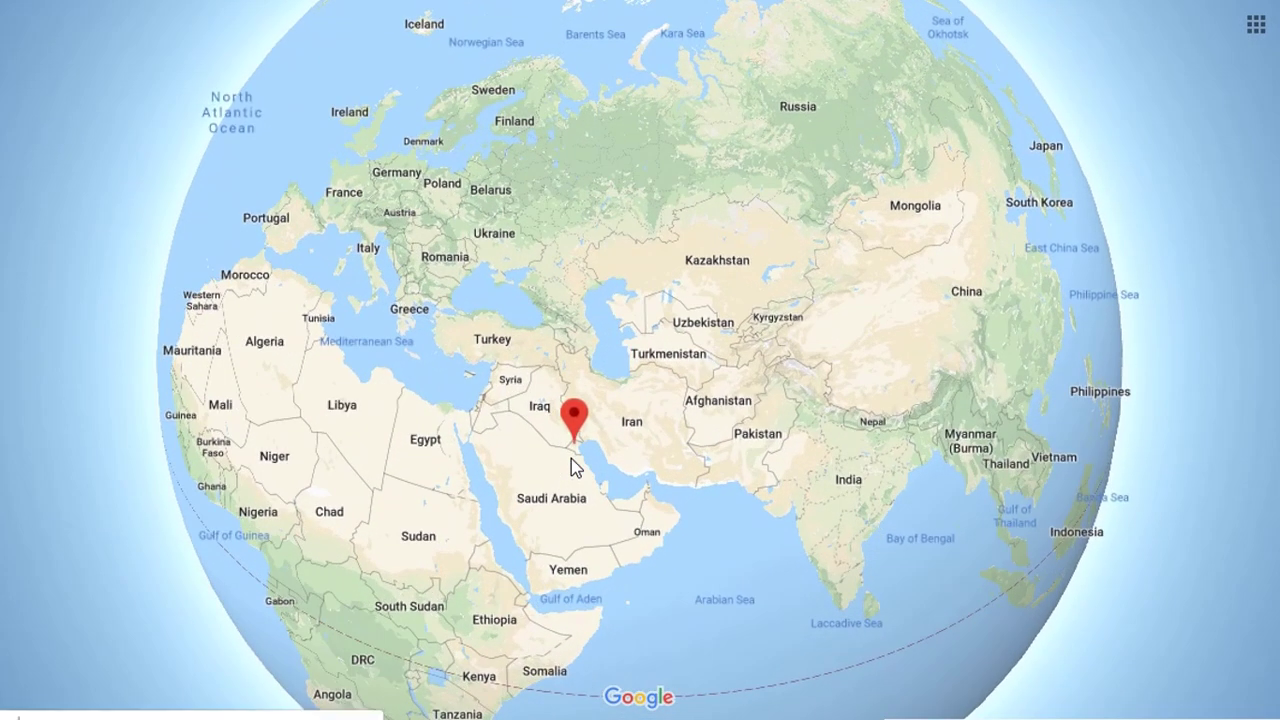
{"action": "scroll", "coordinate": [571, 458], "scroll_direction": "up", "scroll_amount": 3}
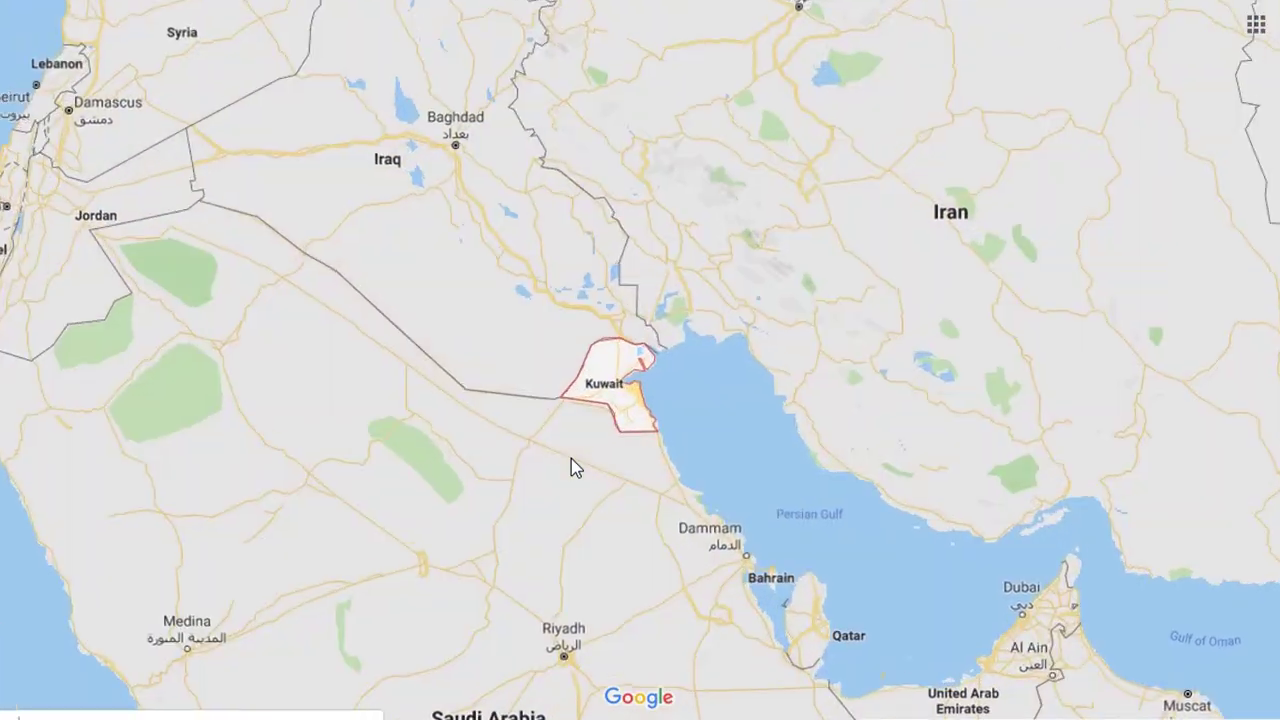
{"action": "scroll", "coordinate": [571, 458], "scroll_direction": "down", "scroll_amount": 7}
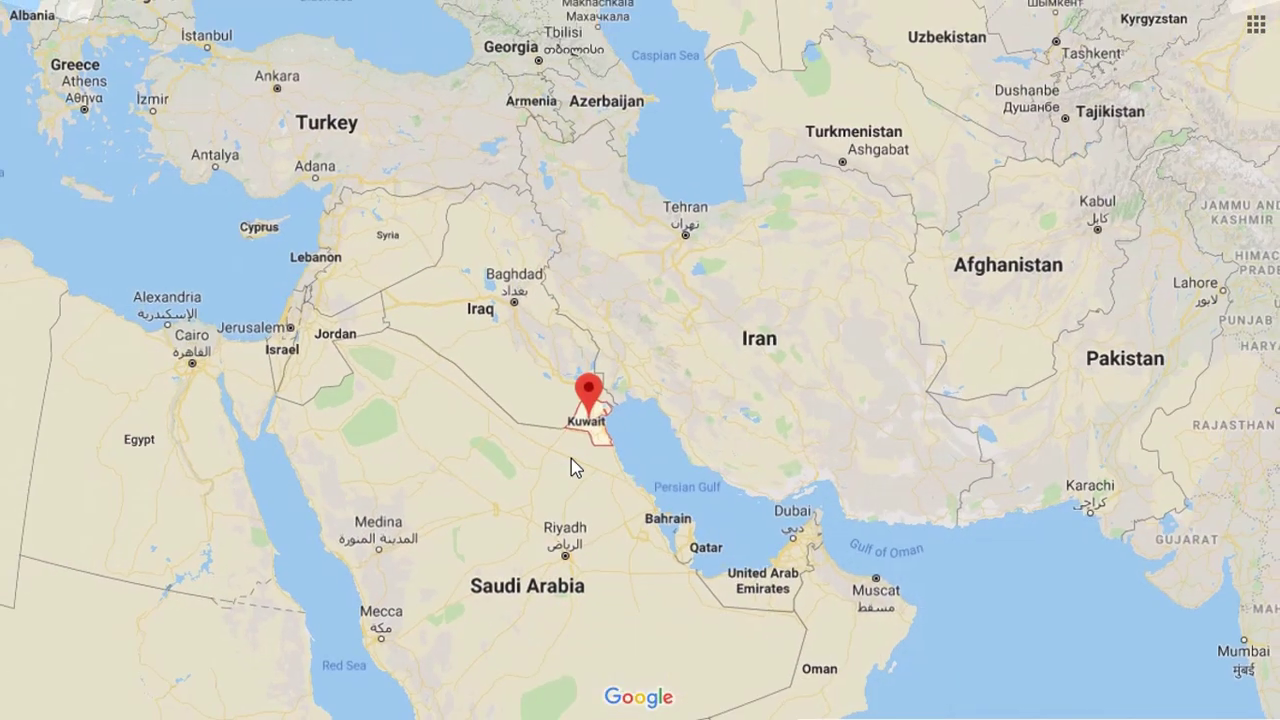
{"action": "scroll", "coordinate": [571, 458], "scroll_direction": "down", "scroll_amount": 2}
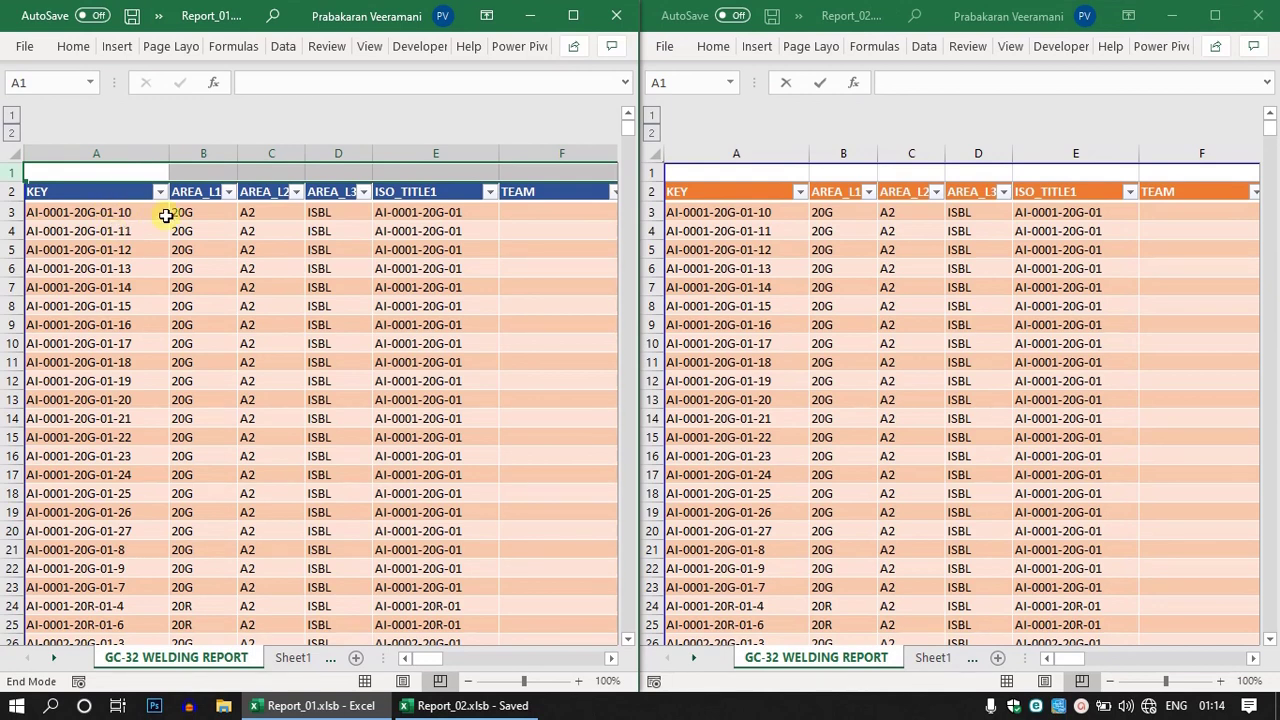
{"action": "left_click", "coordinate": [160, 235]}
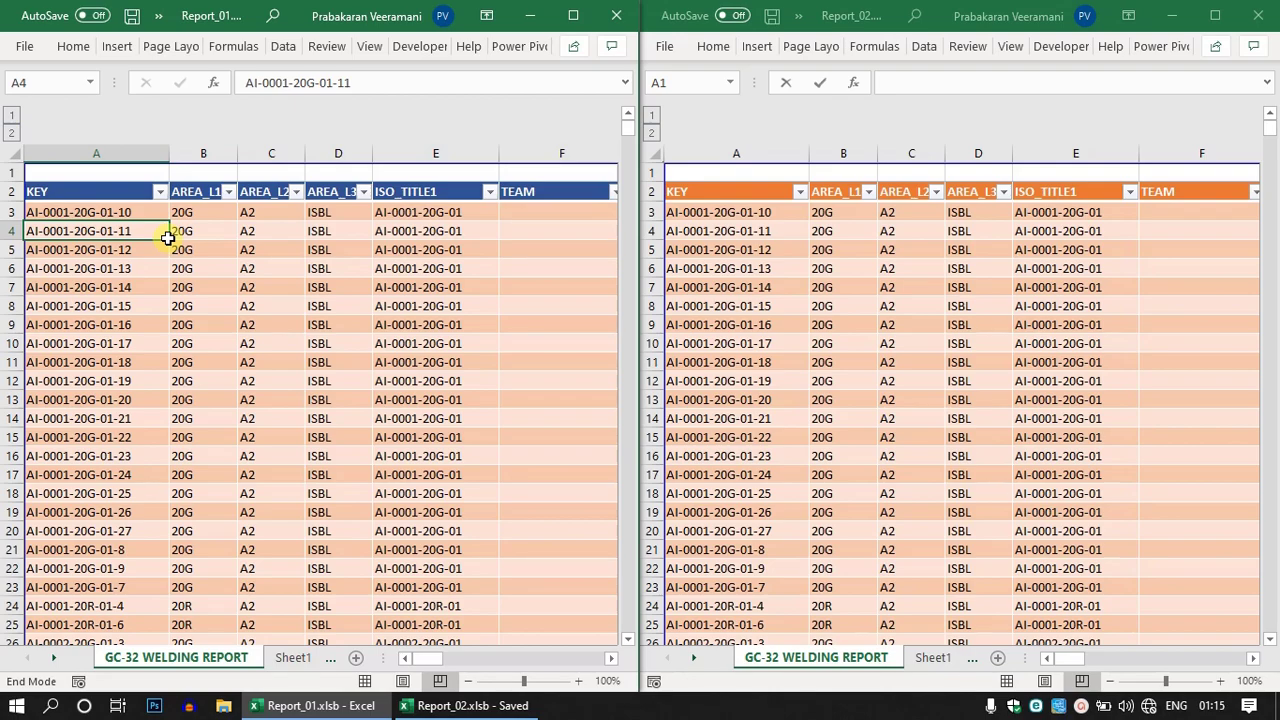
{"action": "left_click", "coordinate": [289, 670]}
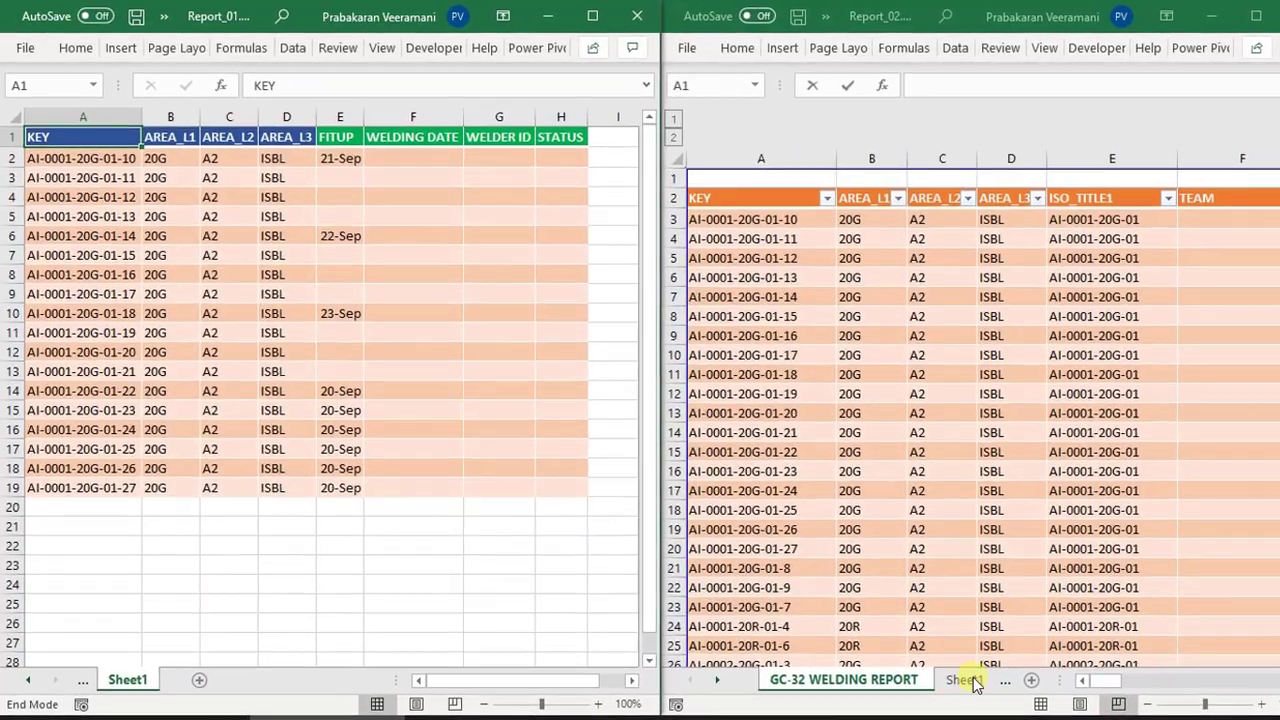
Step: Show Report_02's Sheet1 and compare the FITUP column E in both workbooks
{"action": "left_click", "coordinate": [965, 680]}
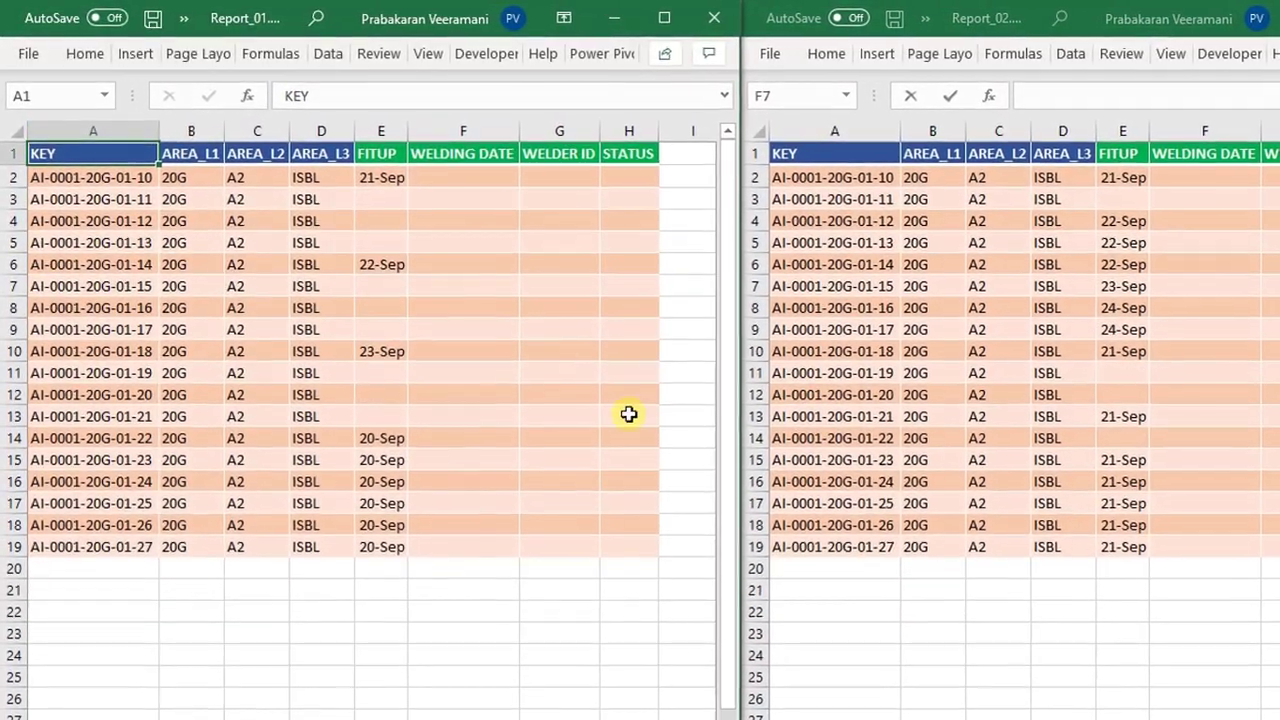
{"action": "left_click", "coordinate": [392, 132]}
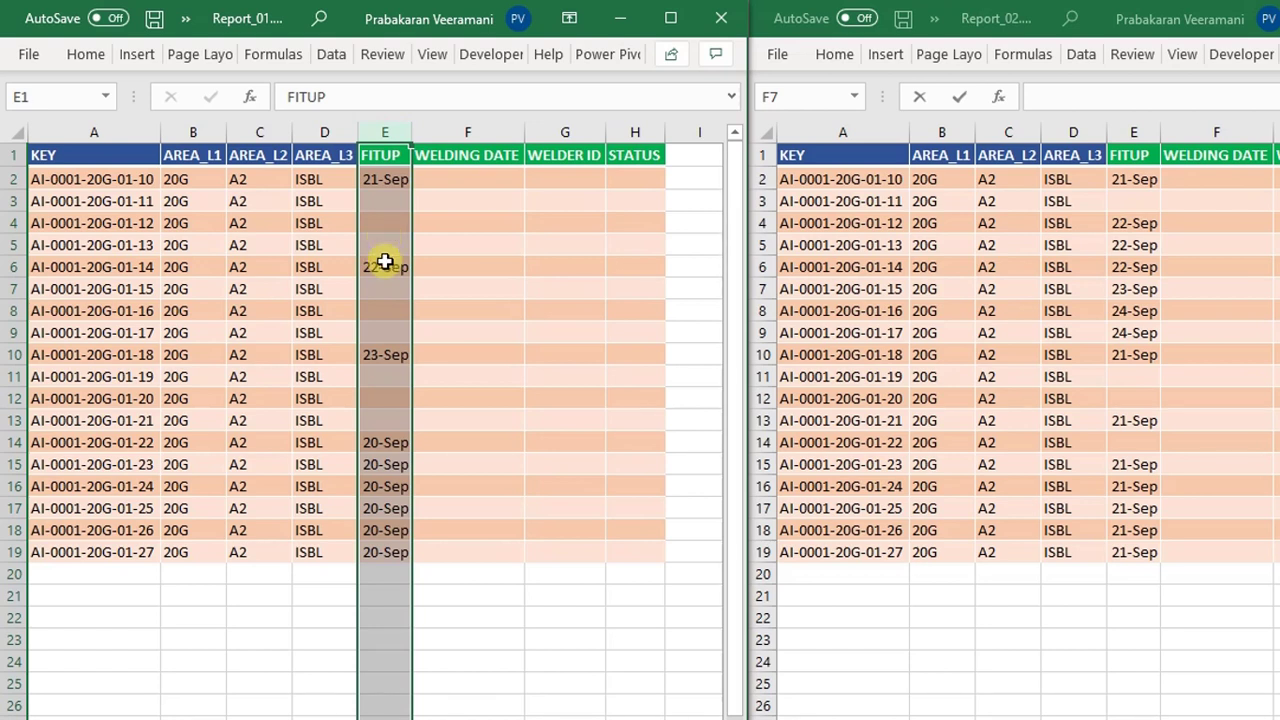
{"action": "left_click", "coordinate": [942, 290]}
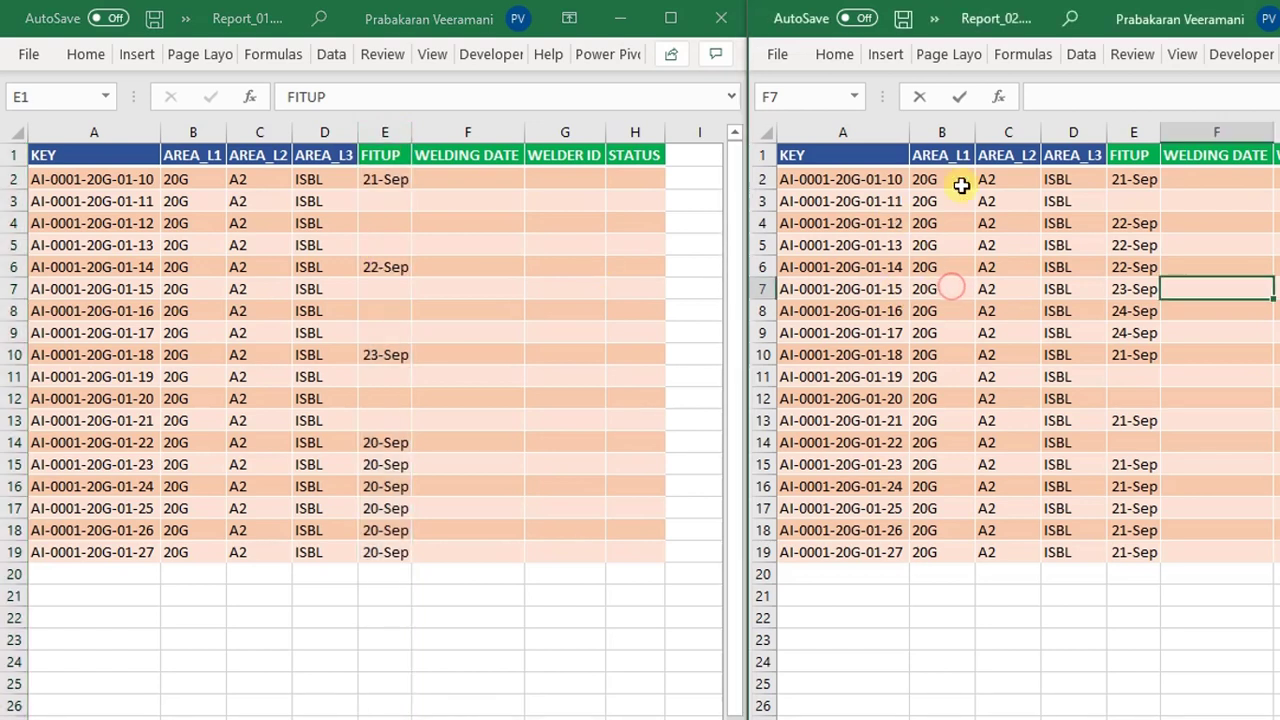
{"action": "left_click", "coordinate": [1132, 131]}
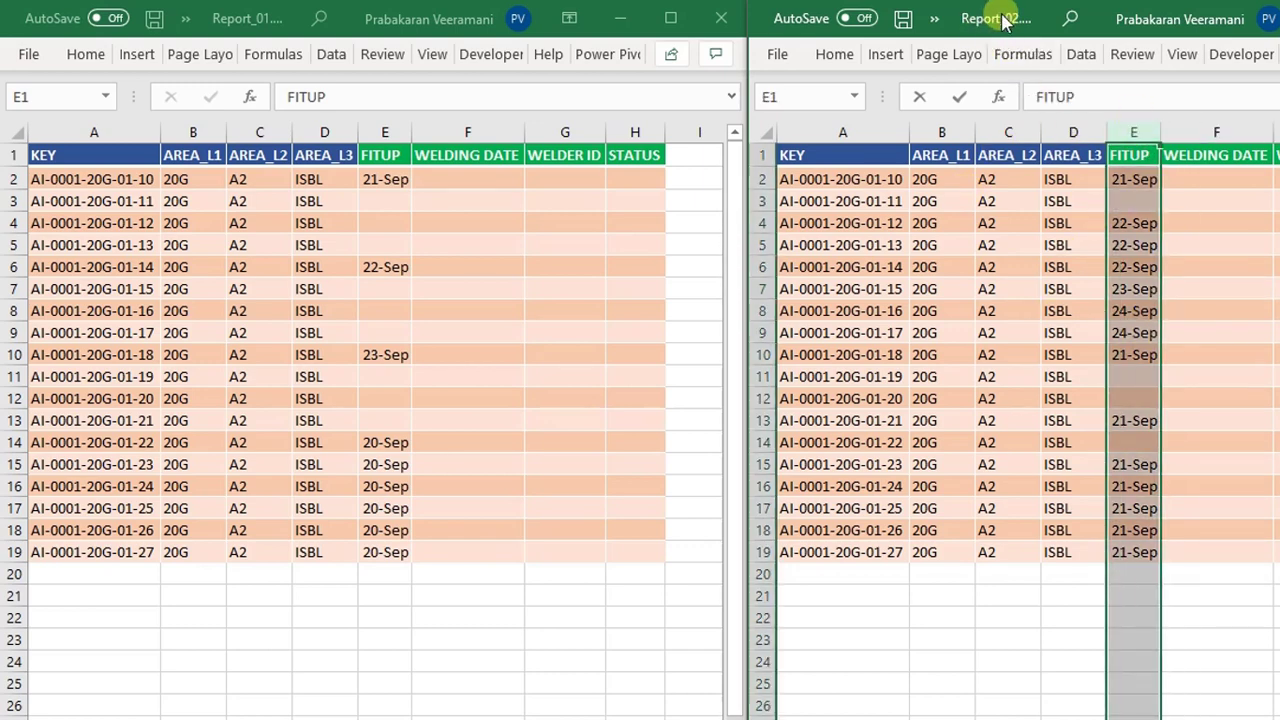
{"action": "left_click", "coordinate": [345, 245]}
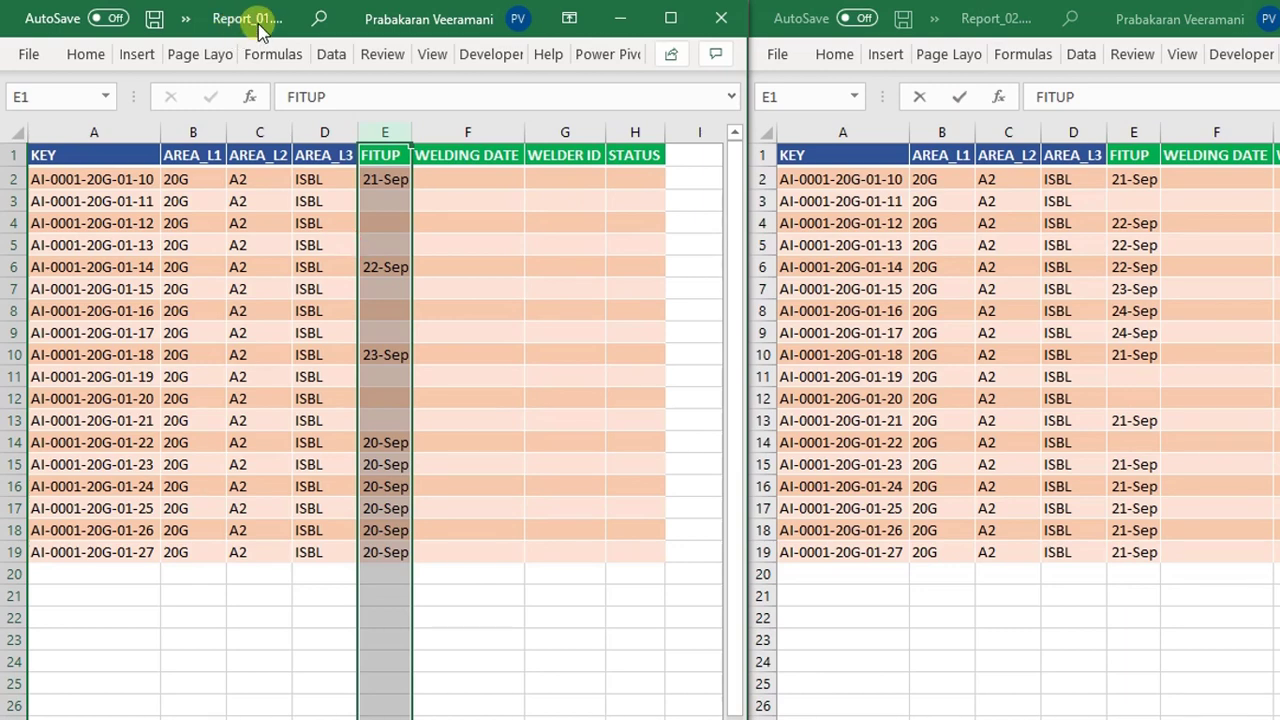
{"action": "left_click", "coordinate": [395, 128]}
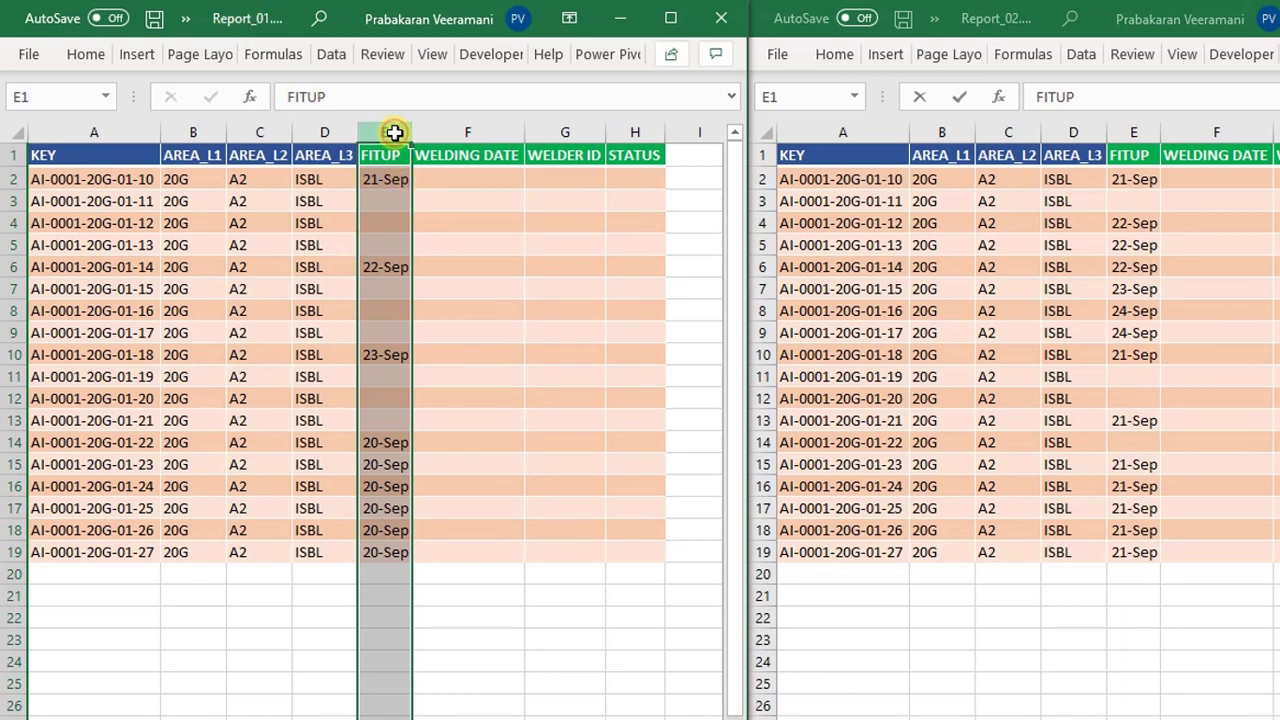
{"action": "left_click", "coordinate": [986, 223]}
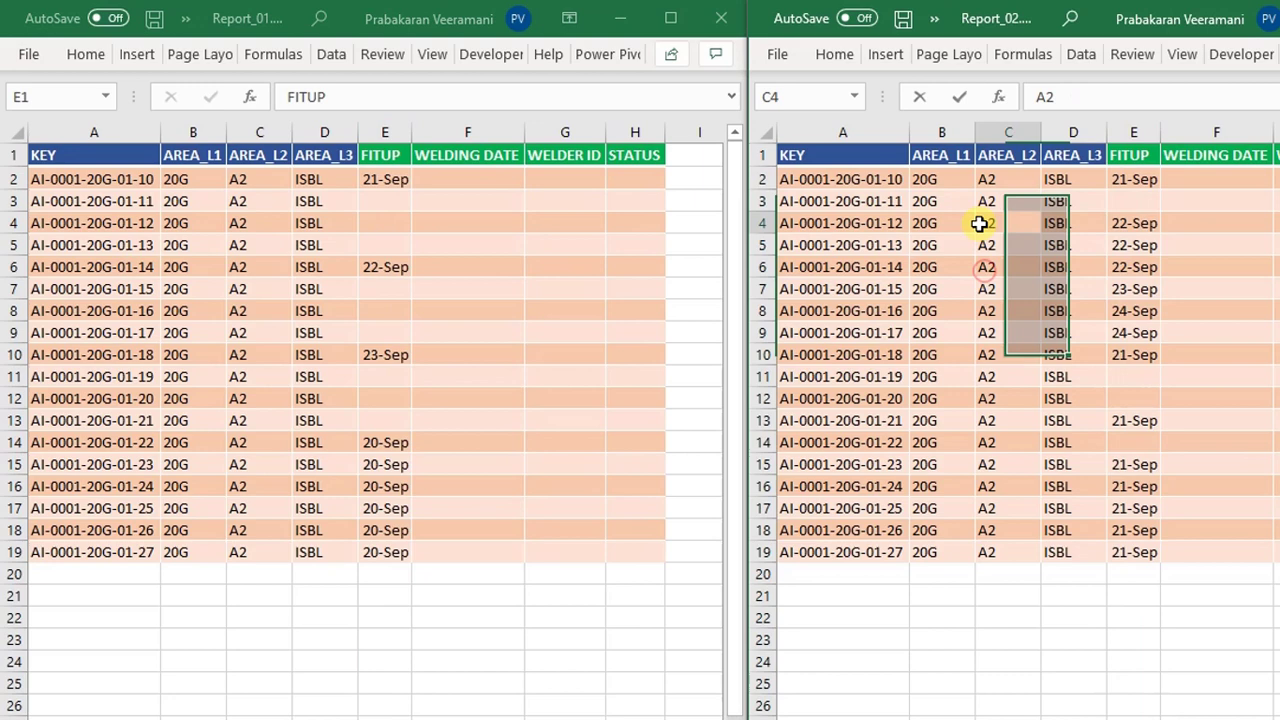
{"action": "left_click", "coordinate": [1130, 132]}
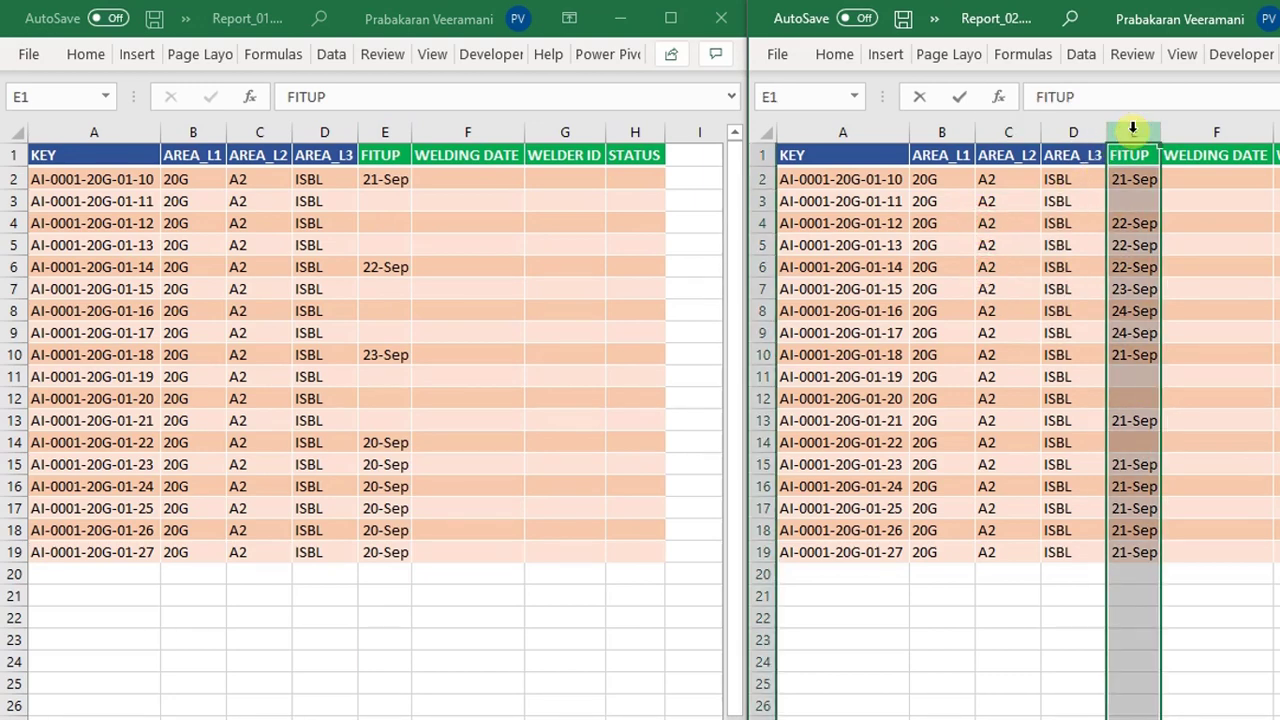
{"action": "left_click", "coordinate": [380, 203]}
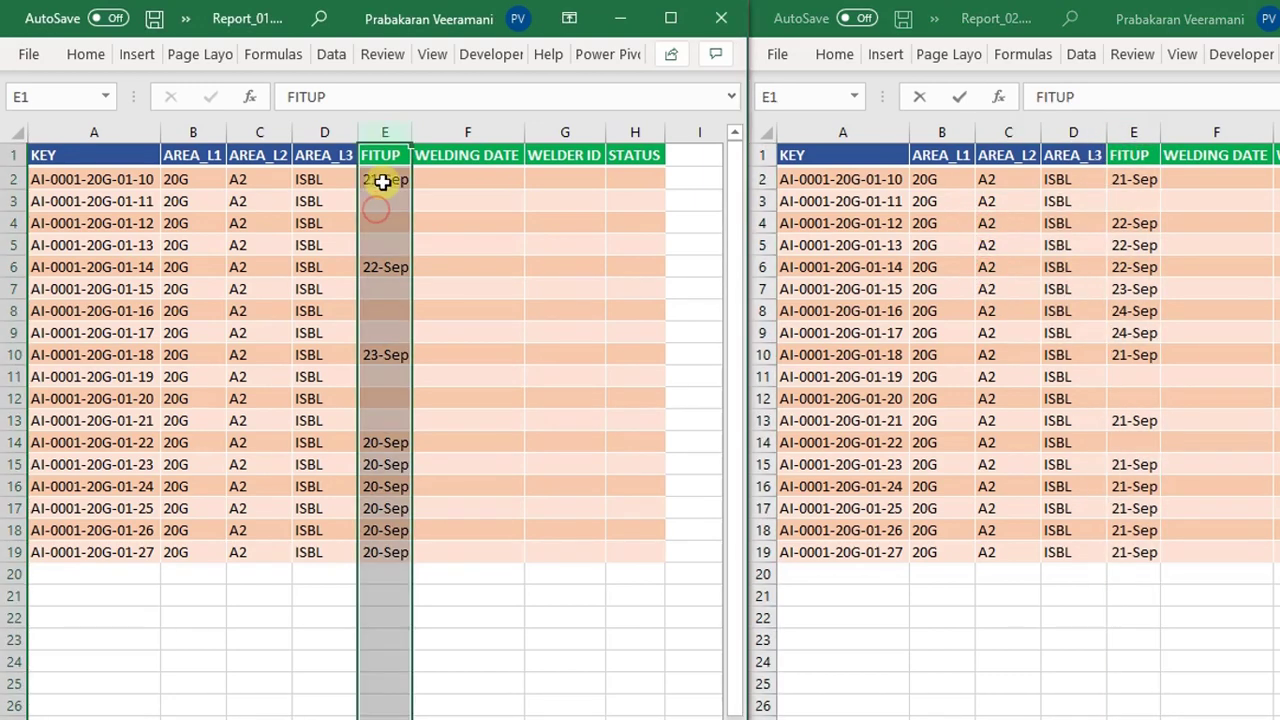
Step: Select Report_01's FITUP cells E2:E19 and point out blanks E3, E4, E5, E7 and E9
{"action": "left_click", "coordinate": [383, 180]}
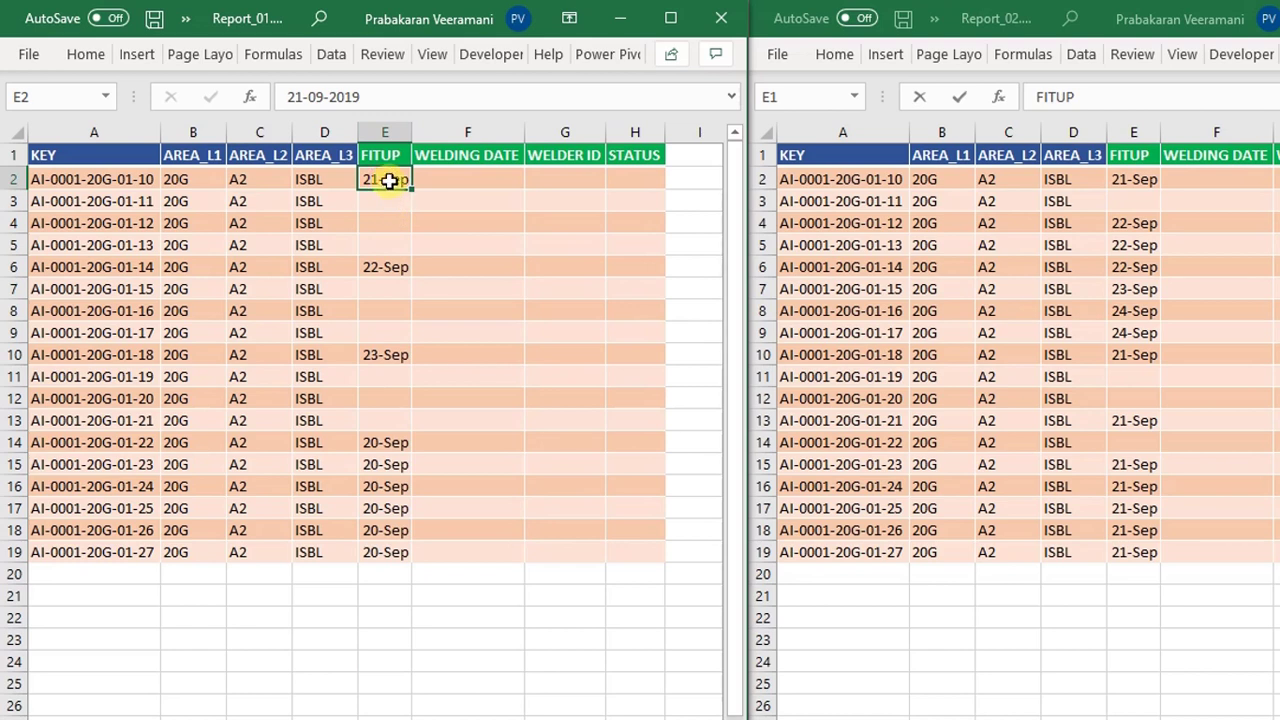
{"action": "left_click_drag", "start_coordinate": [391, 177], "coordinate": [399, 551]}
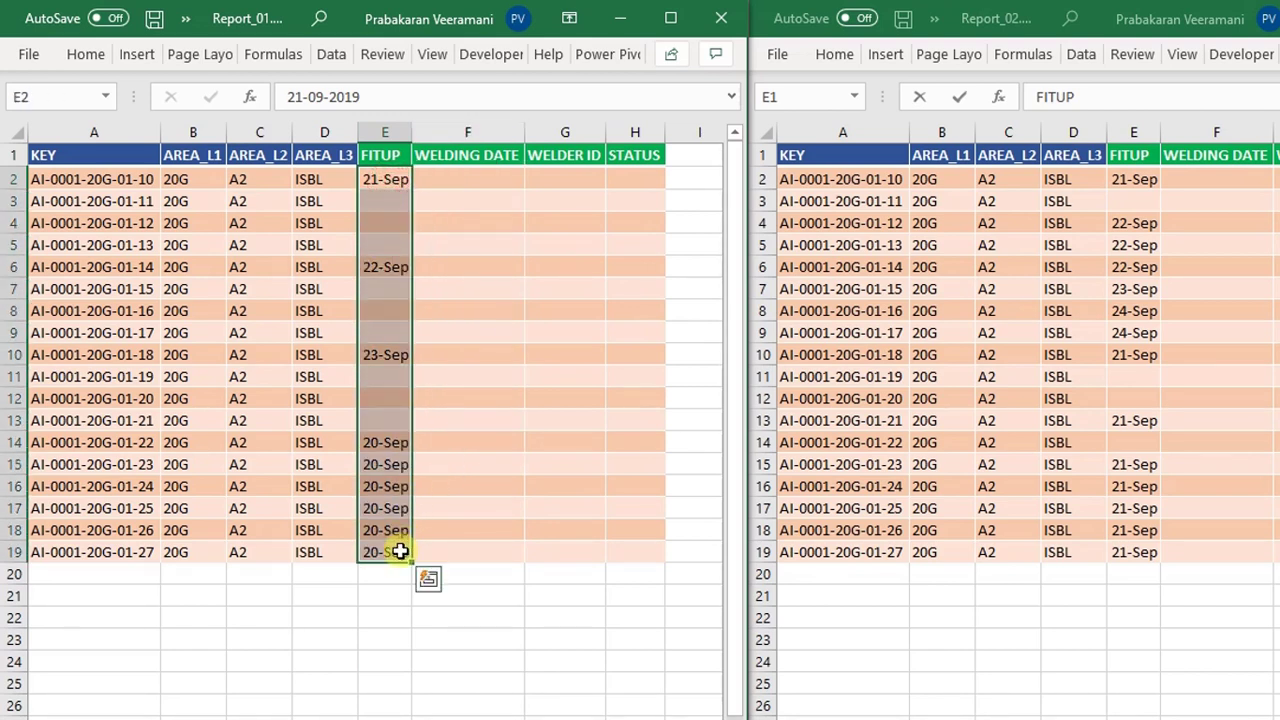
{"action": "left_click", "coordinate": [382, 205]}
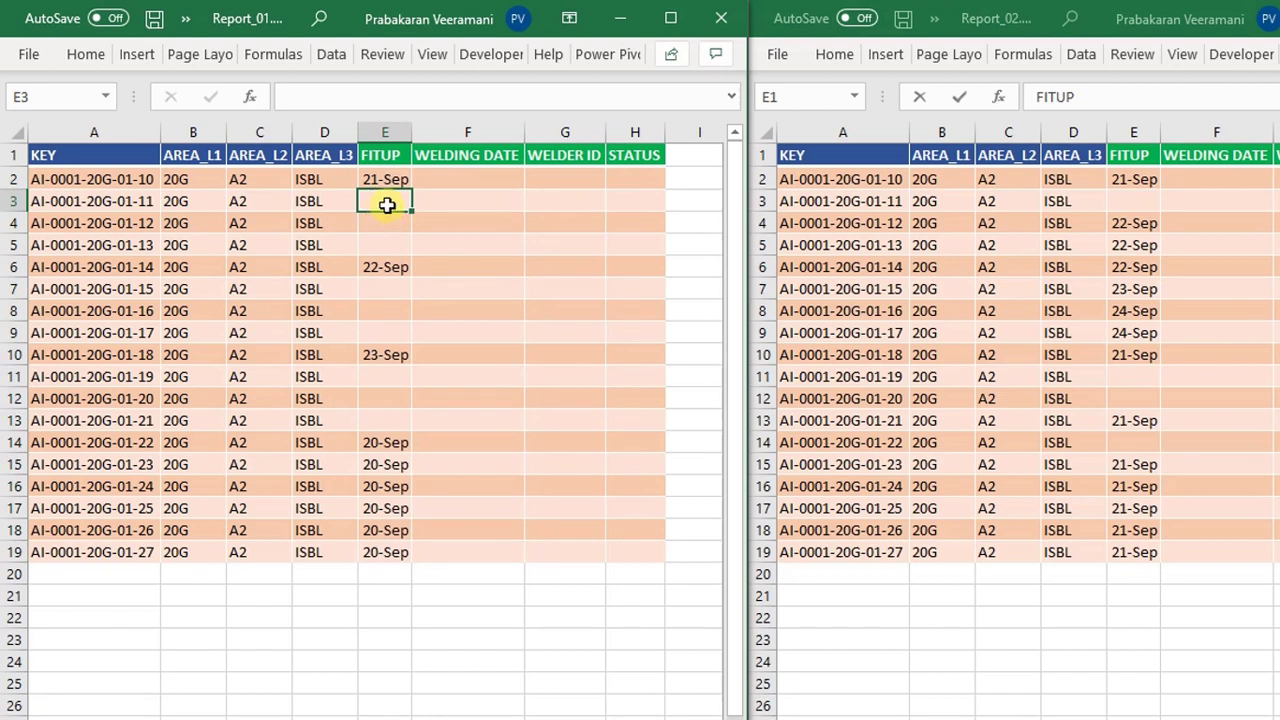
{"action": "left_click", "coordinate": [384, 222]}
{"action": "left_click", "coordinate": [384, 244]}
{"action": "left_click", "coordinate": [385, 295]}
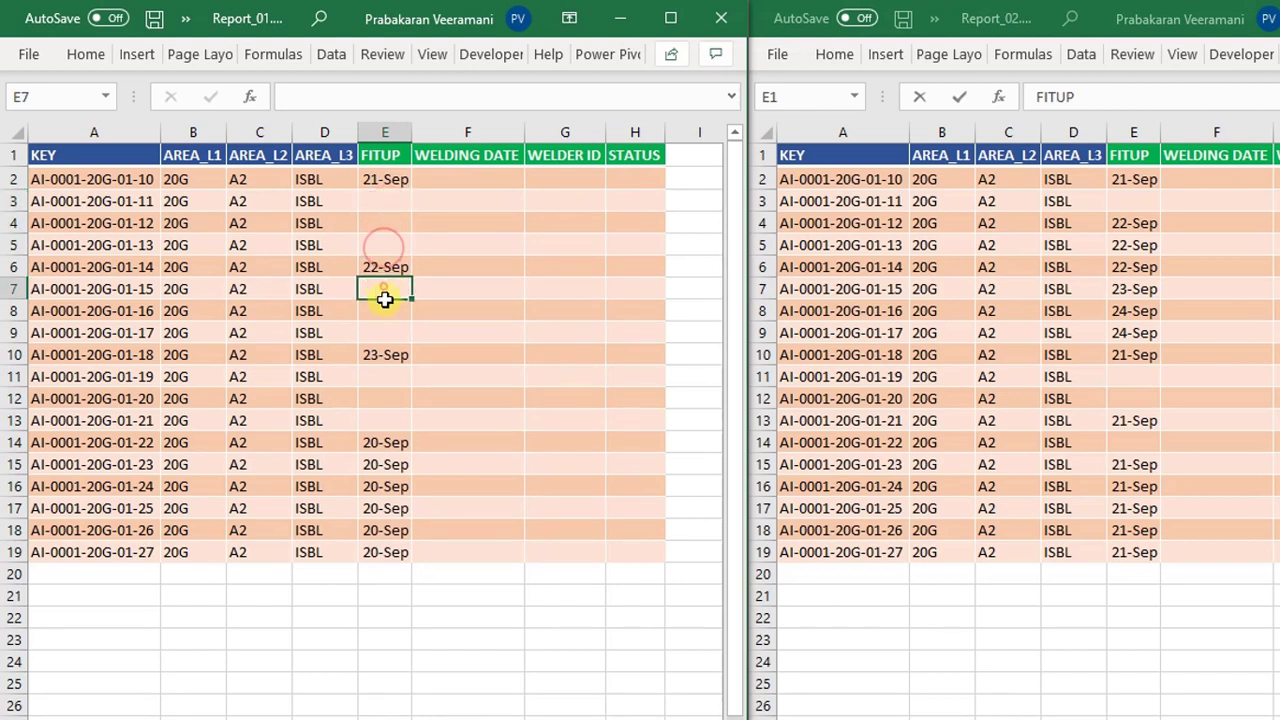
{"action": "left_click", "coordinate": [386, 334]}
{"action": "left_click", "coordinate": [390, 372]}
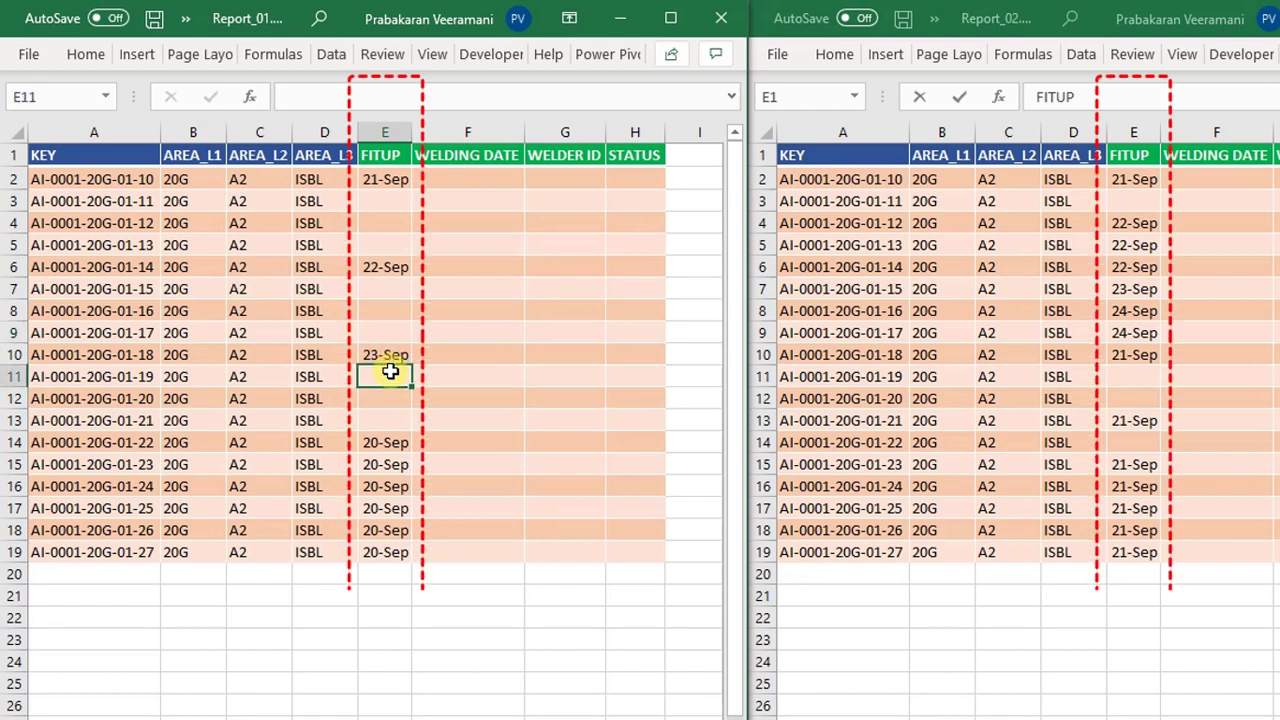
{"action": "left_click", "coordinate": [394, 178]}
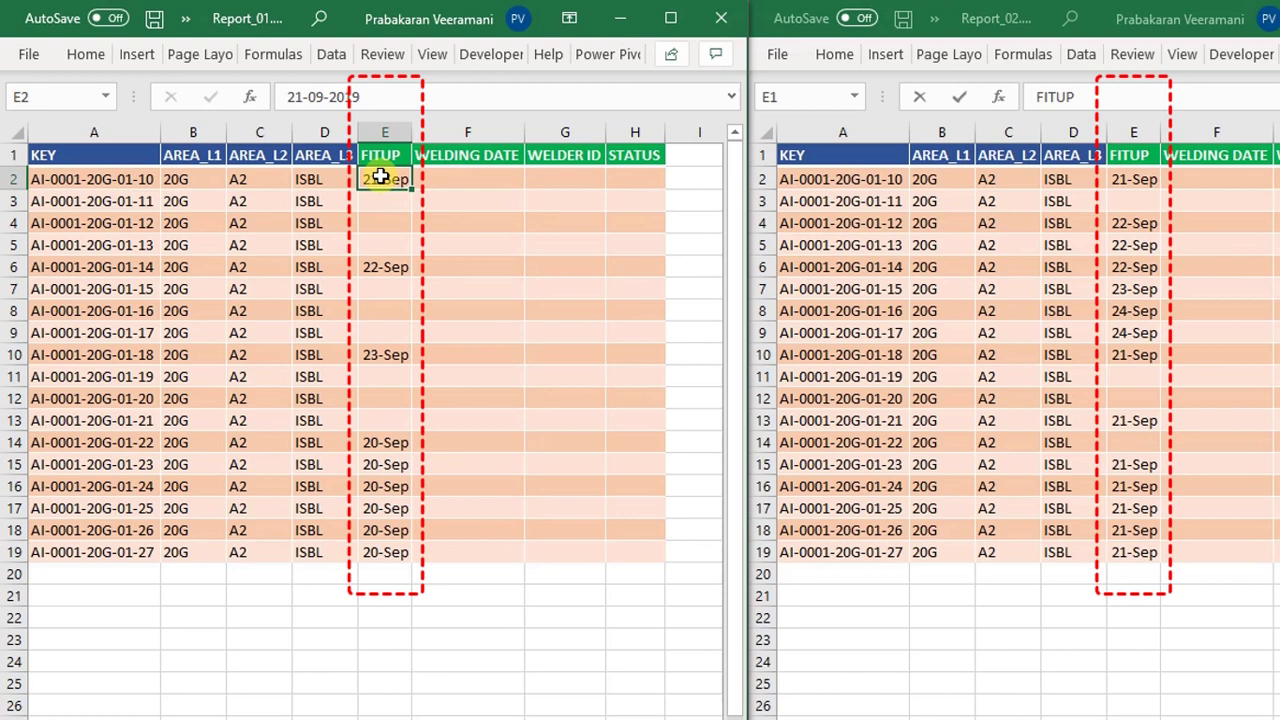
{"action": "left_click", "coordinate": [1138, 177]}
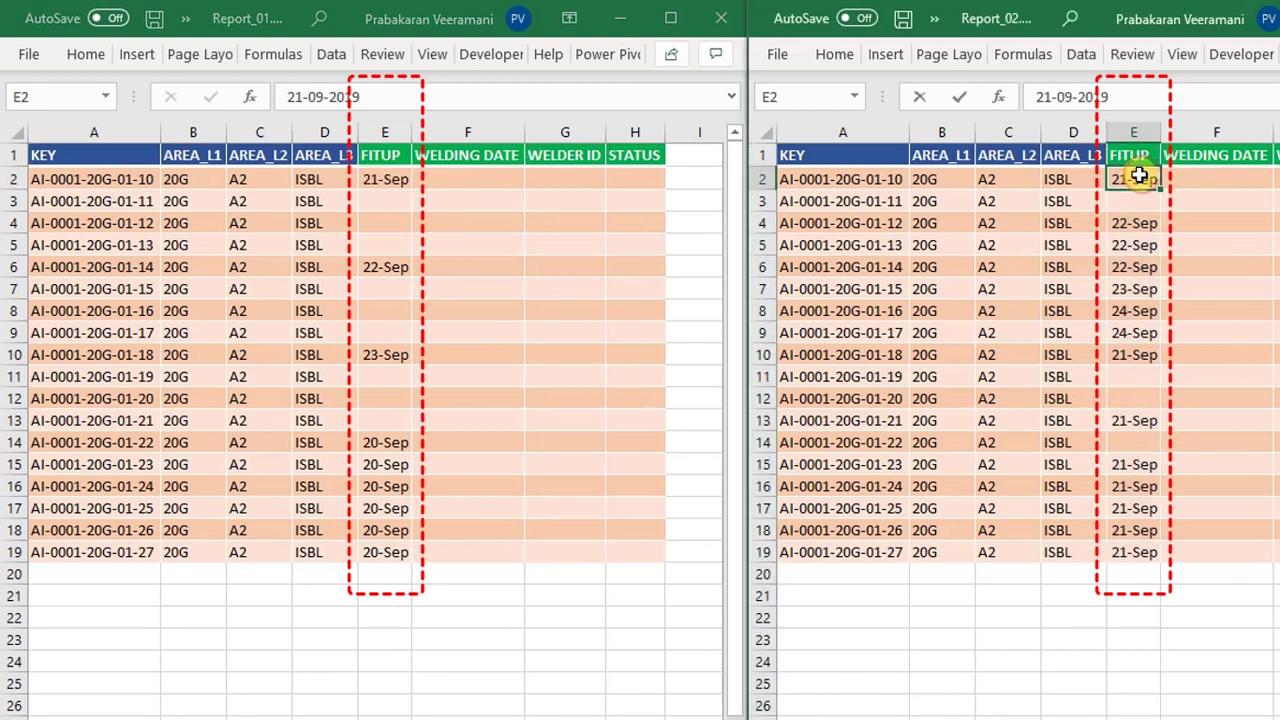
{"action": "left_click", "coordinate": [376, 174]}
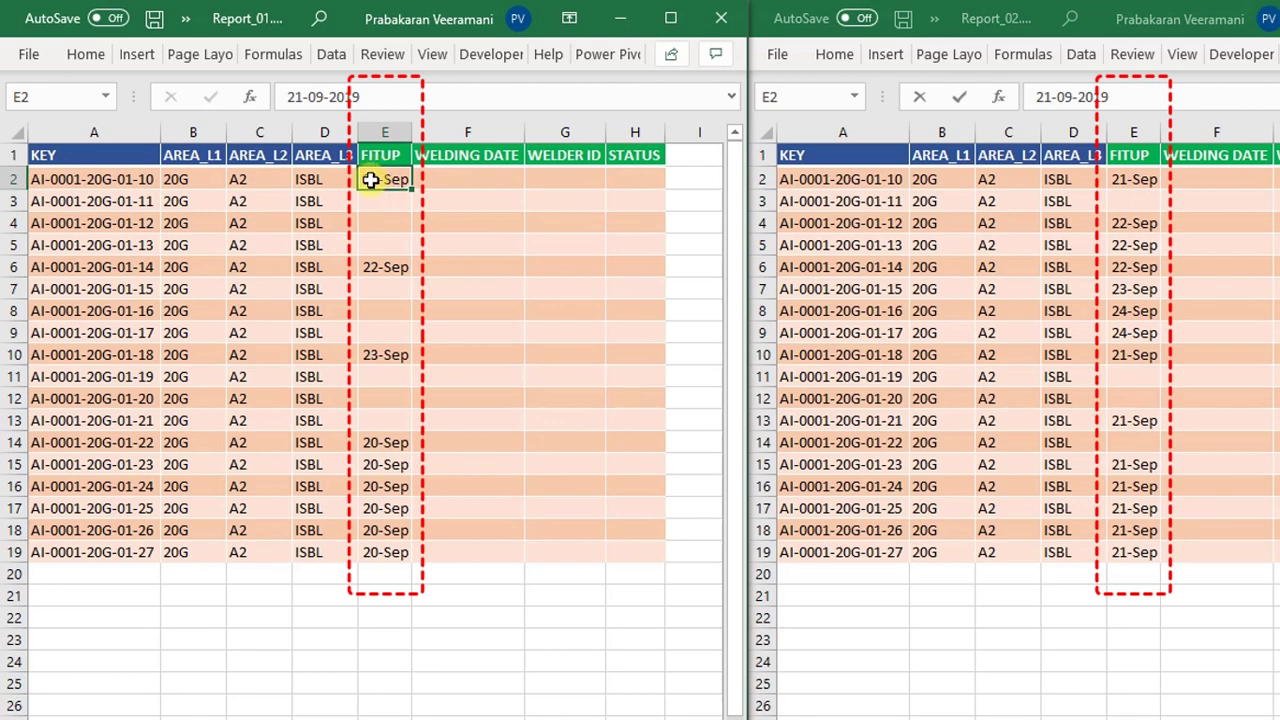
{"action": "left_click", "coordinate": [1131, 179]}
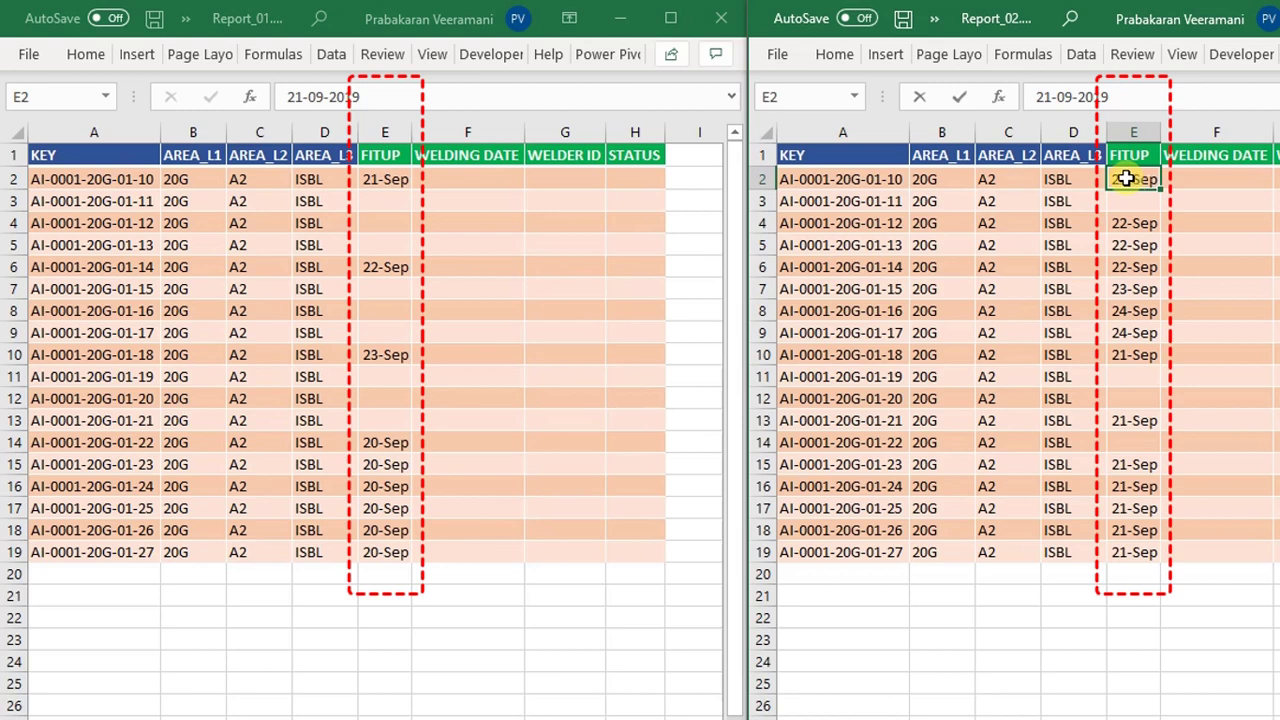
{"action": "left_click", "coordinate": [1134, 134]}
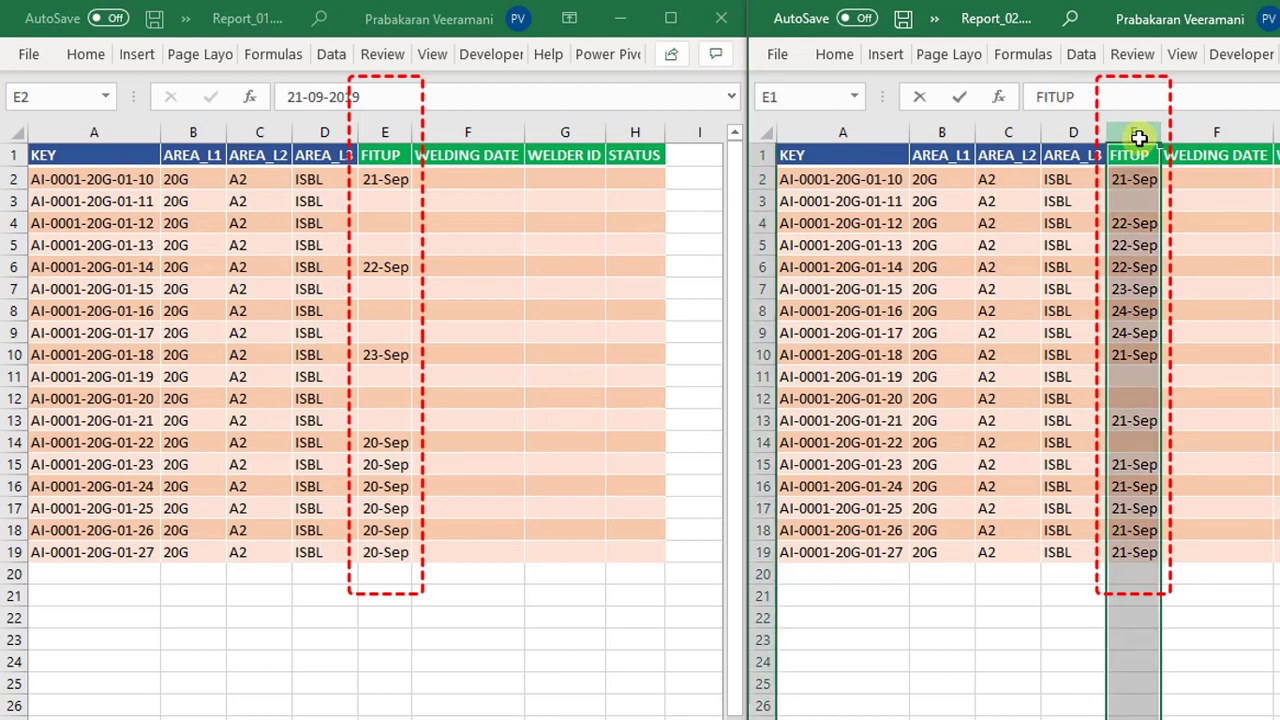
{"action": "left_click", "coordinate": [378, 128]}
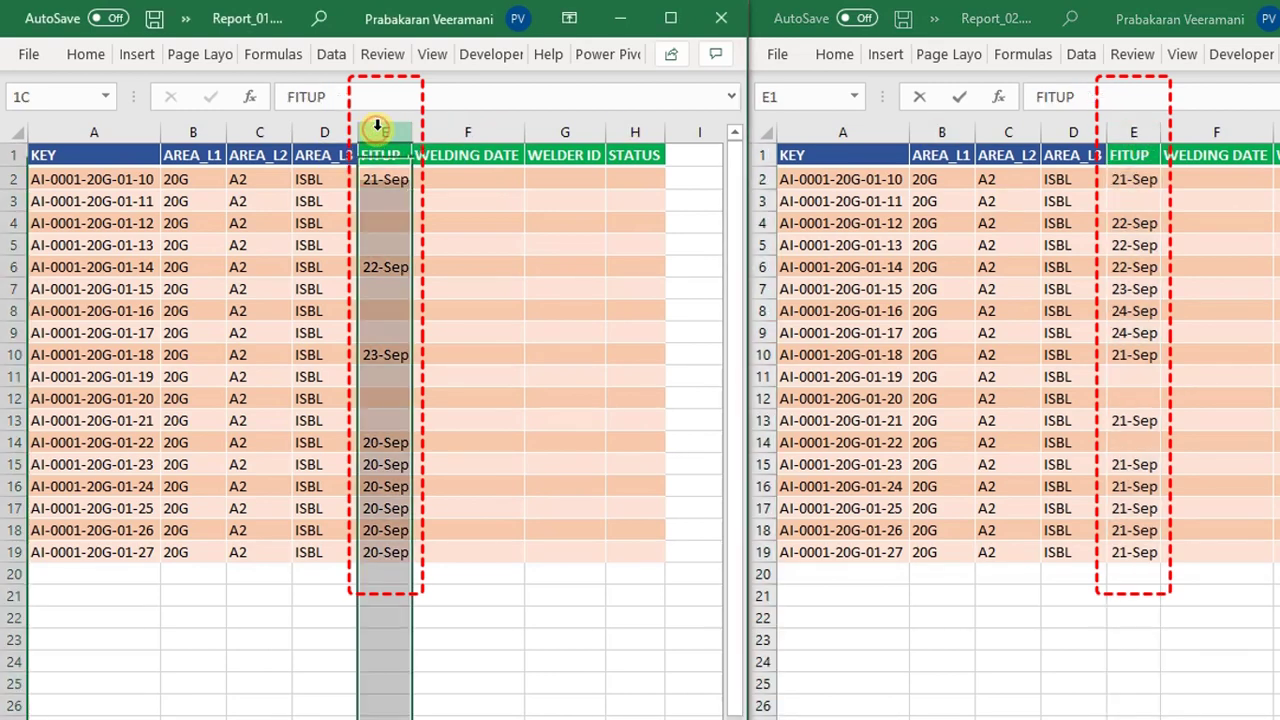
{"action": "left_click", "coordinate": [383, 200]}
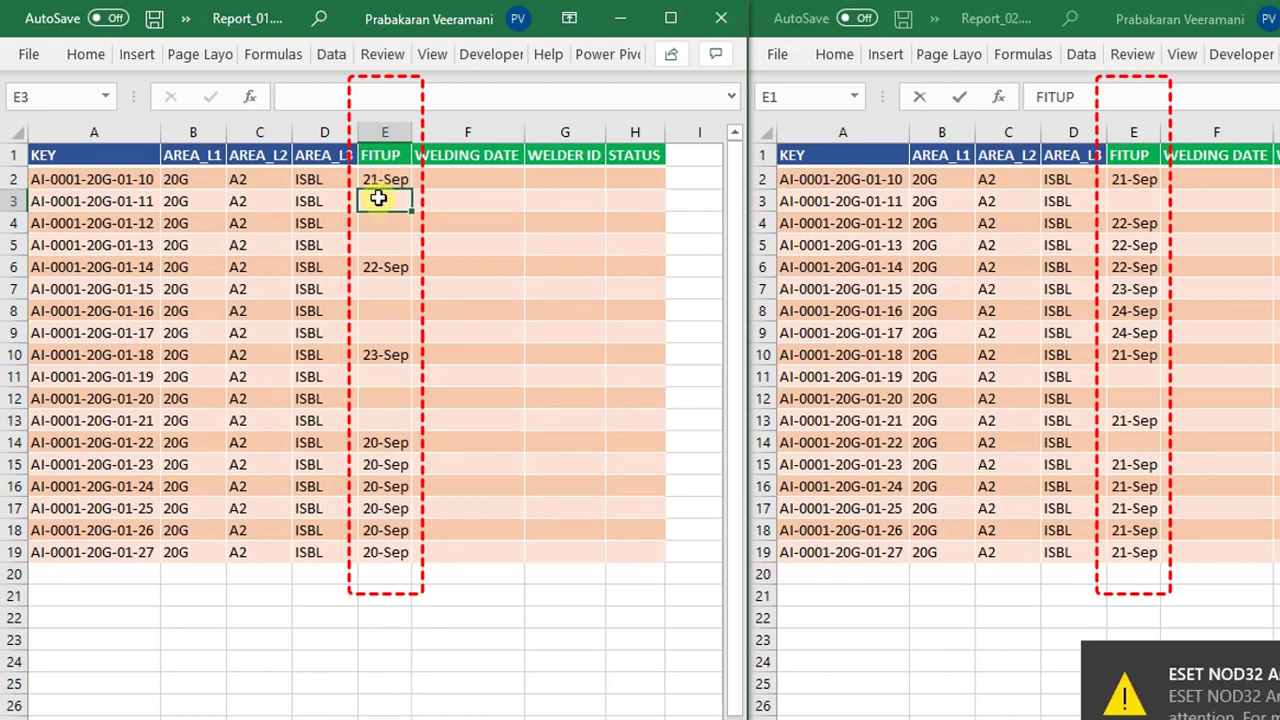
{"action": "left_click_drag", "start_coordinate": [383, 200], "coordinate": [379, 240]}
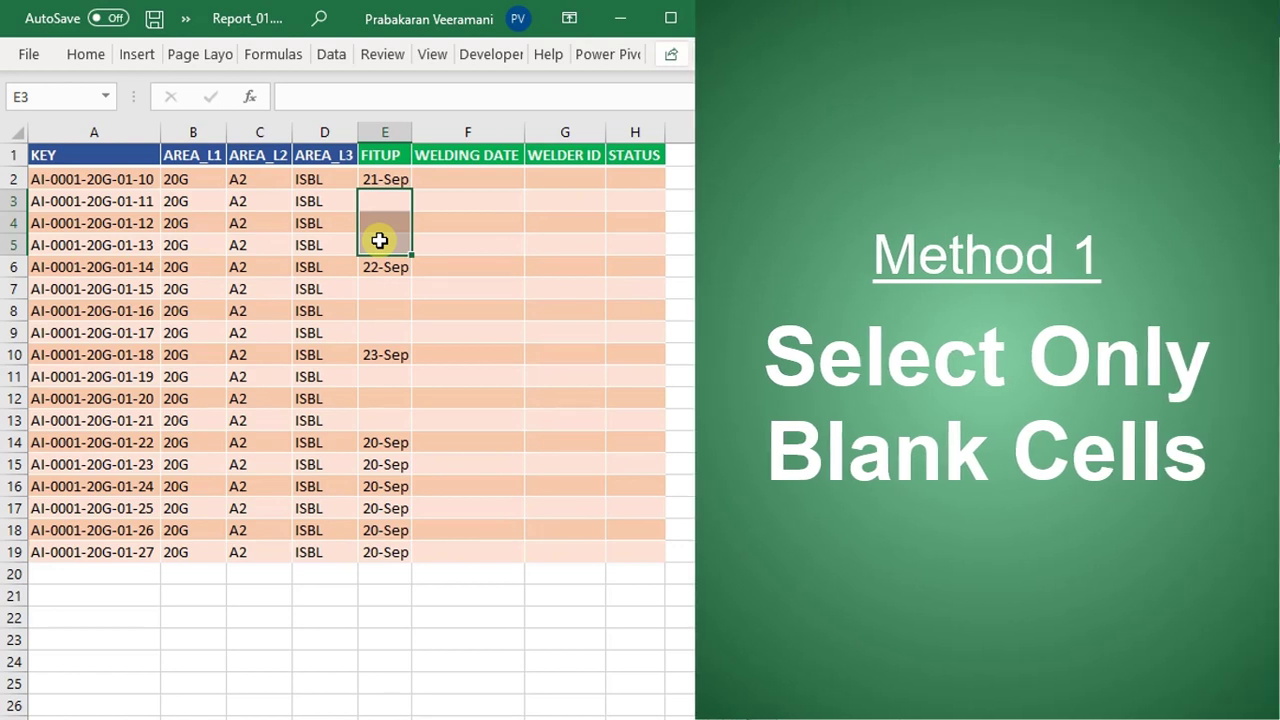
{"action": "left_click", "coordinate": [379, 240]}
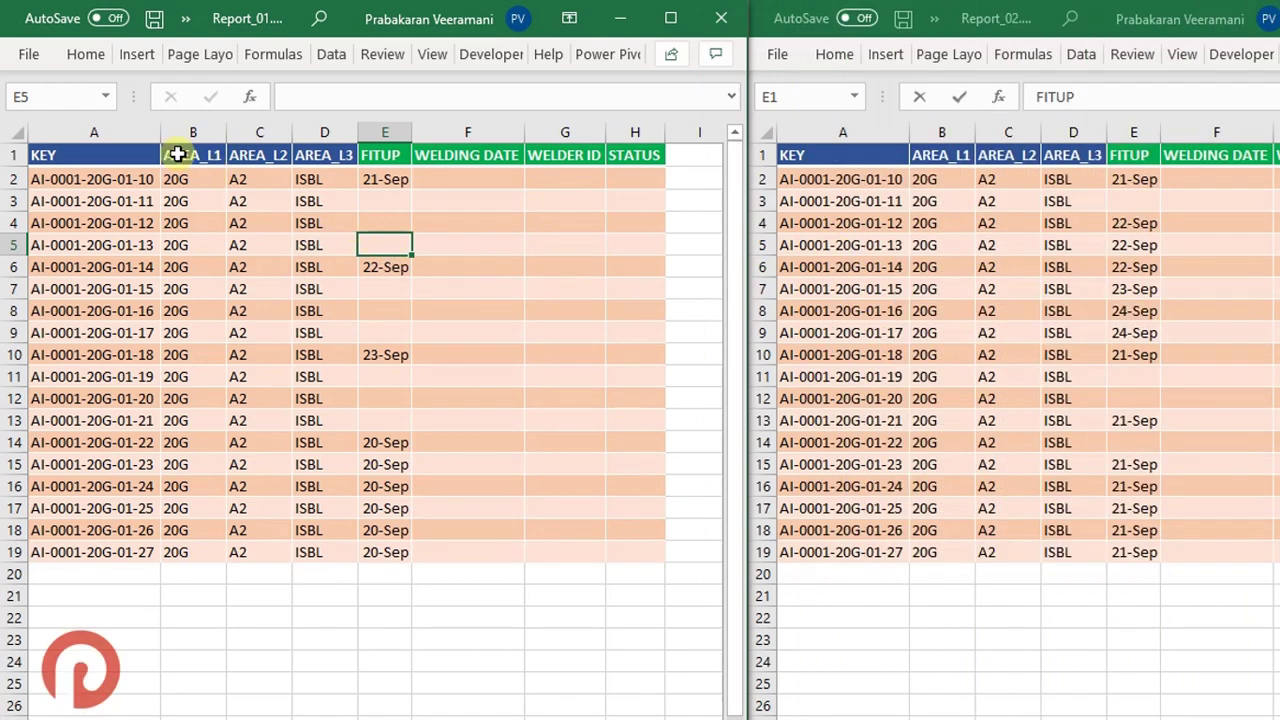
{"action": "left_click", "coordinate": [137, 129]}
{"action": "left_click", "coordinate": [812, 137]}
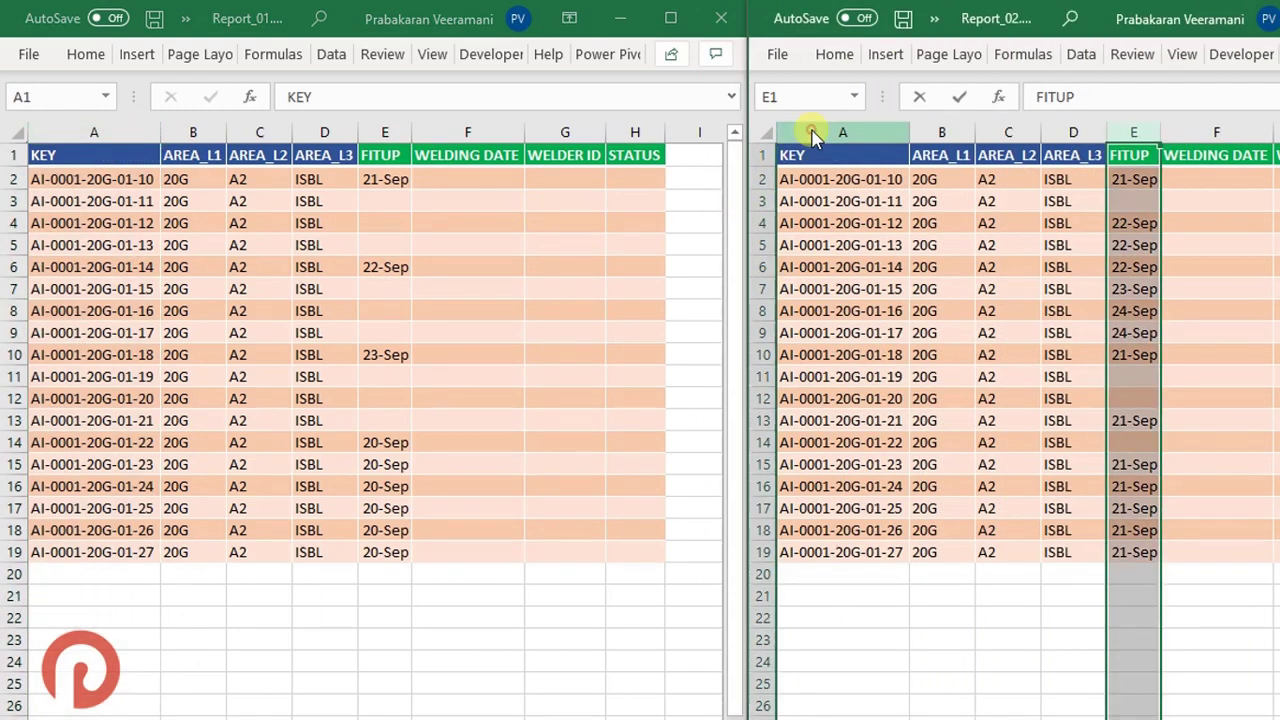
{"action": "left_click", "coordinate": [812, 125]}
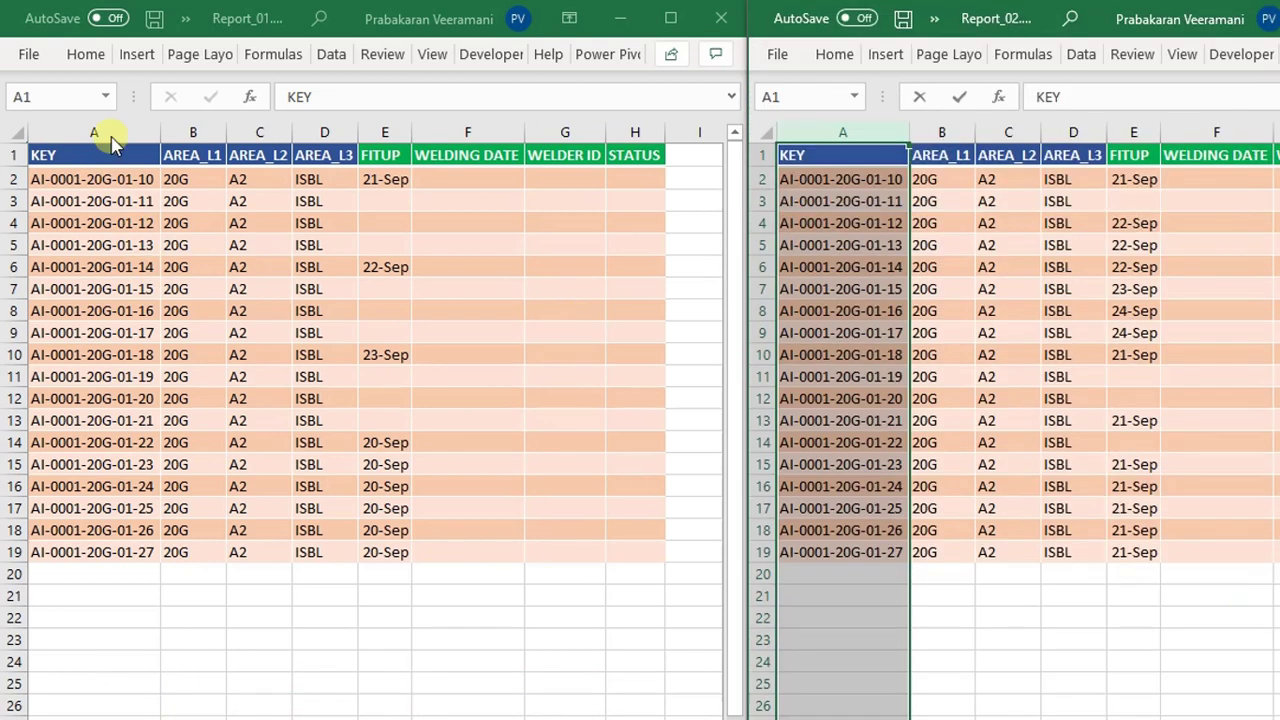
Step: Select blank FITUP cells E3:E5, then E4, in Report_01 and open Go To with Ctrl+G
{"action": "left_click", "coordinate": [107, 132]}
{"action": "left_click", "coordinate": [857, 126]}
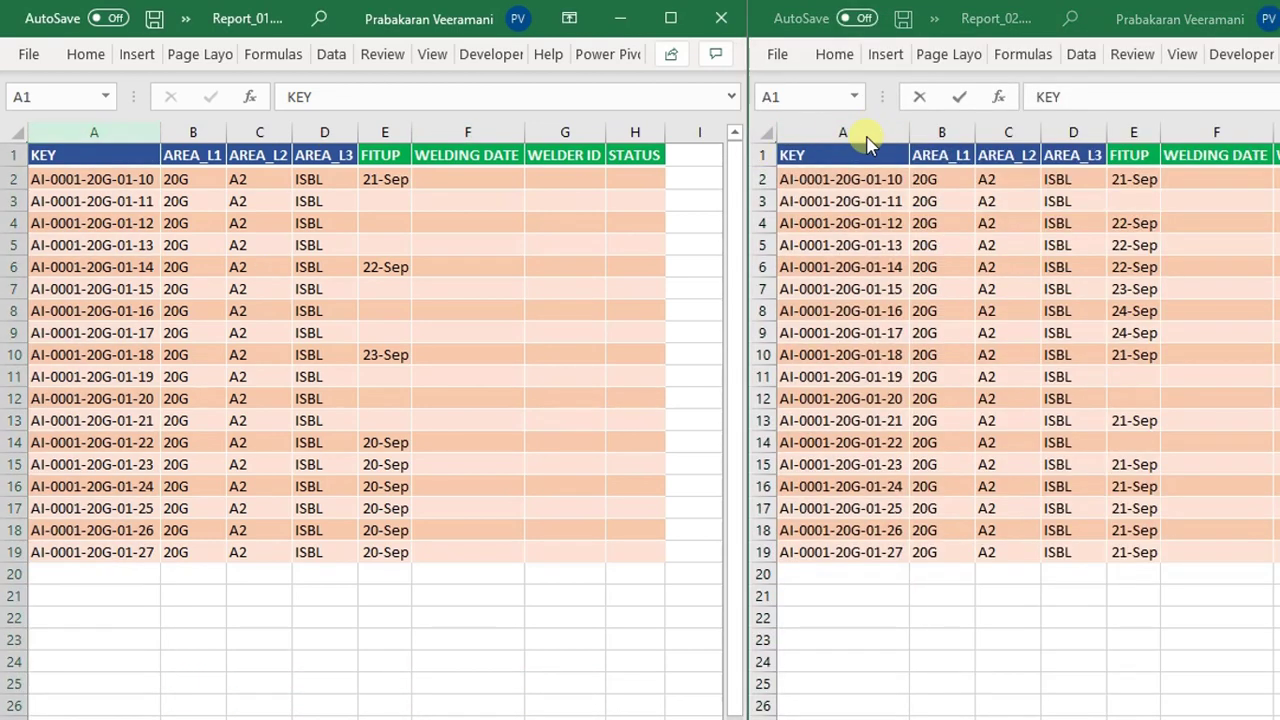
{"action": "left_click", "coordinate": [1131, 179]}
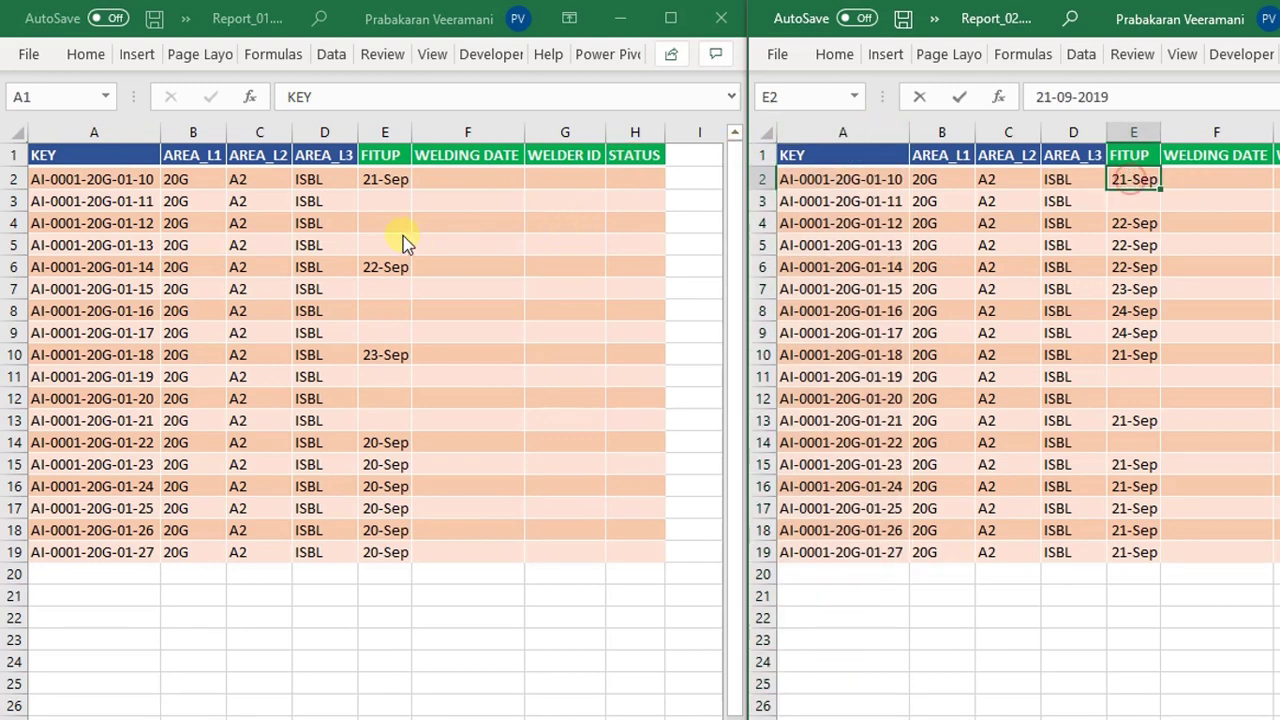
{"action": "left_click", "coordinate": [391, 200]}
{"action": "left_click", "coordinate": [386, 203]}
{"action": "left_click_drag", "start_coordinate": [386, 213], "coordinate": [386, 236]}
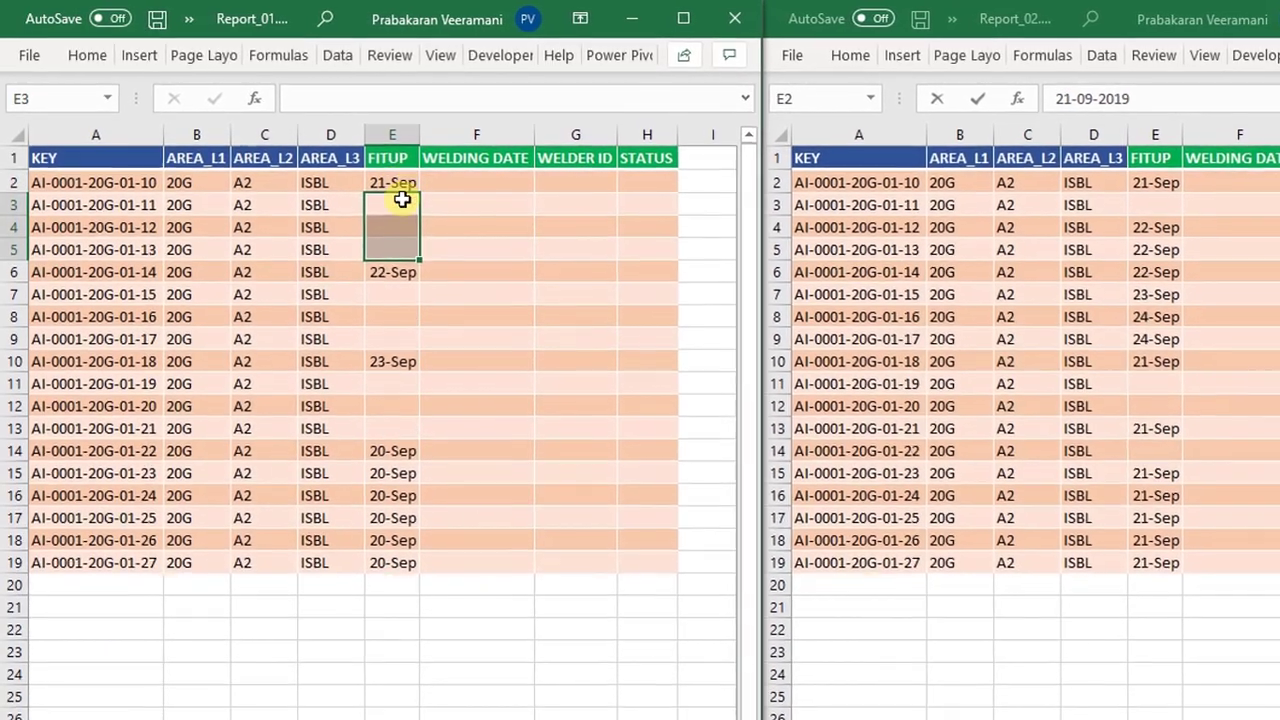
{"action": "left_click", "coordinate": [408, 229]}
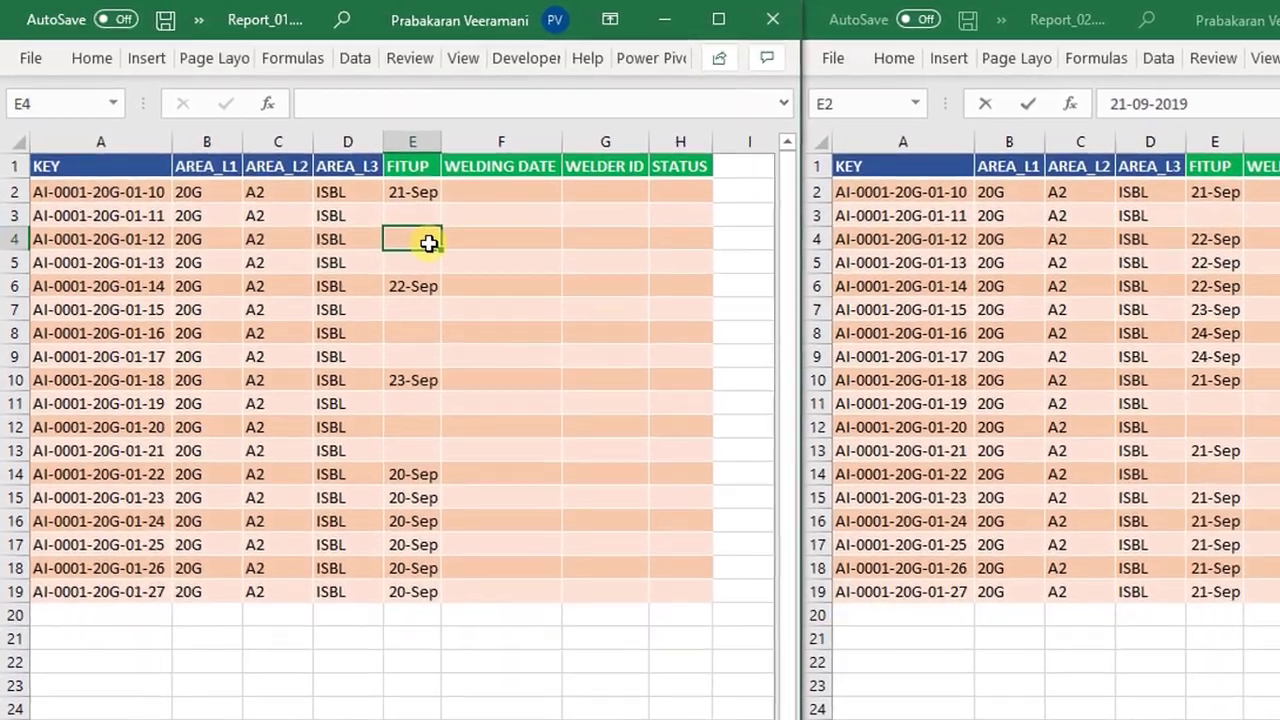
{"action": "key", "text": "ctrl+g"}
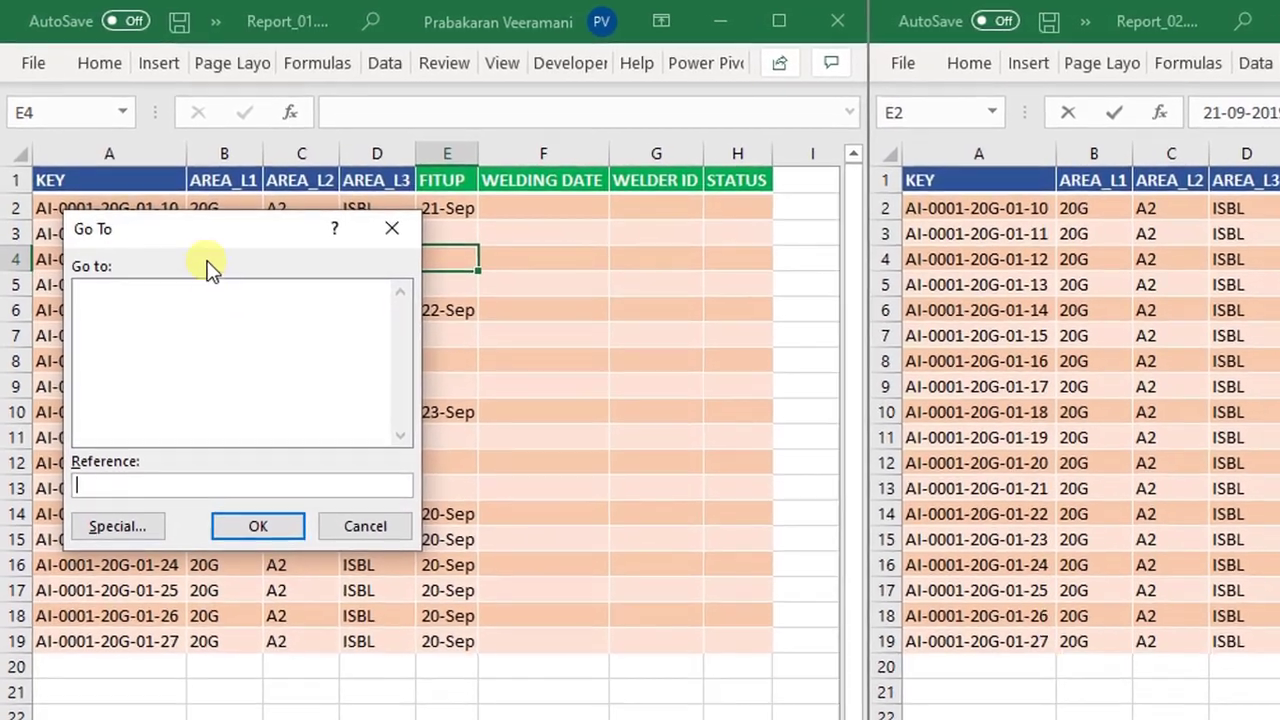
{"action": "left_click_drag", "start_coordinate": [196, 226], "coordinate": [387, 211]}
Step: Select E2:E19 and apply Go To Special with Blanks to select its empty cells
{"action": "left_click", "coordinate": [335, 535]}
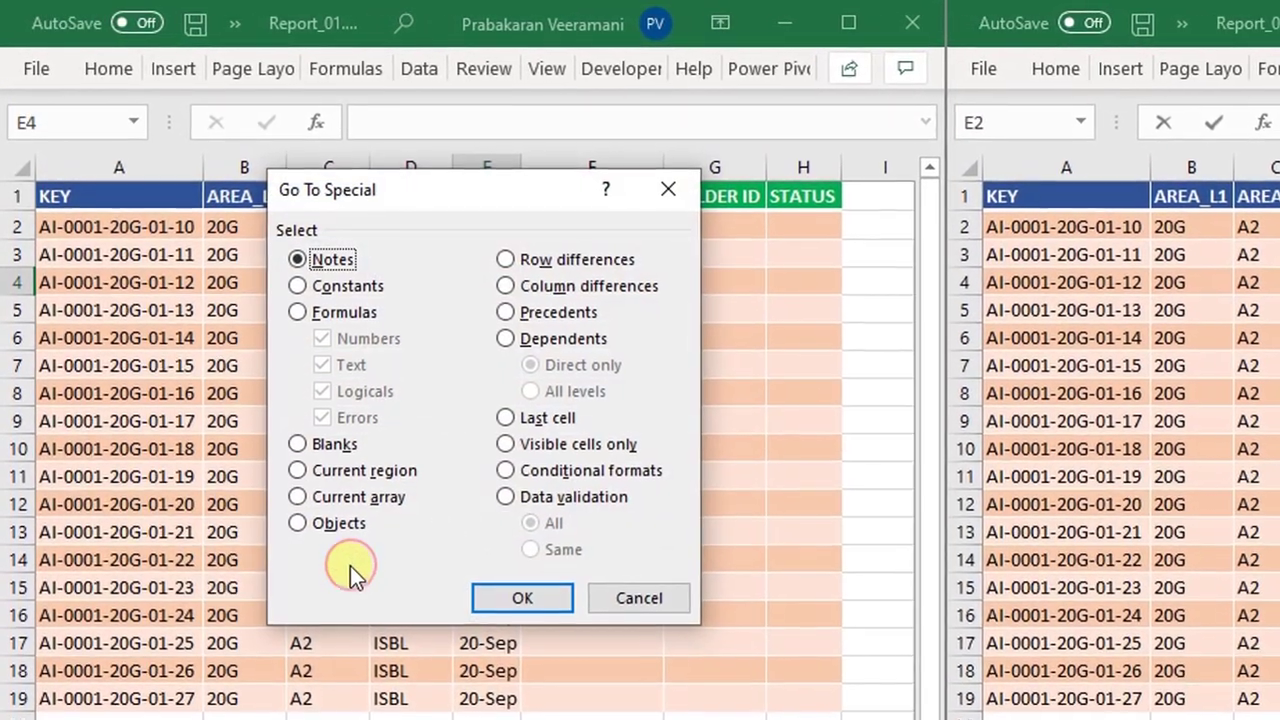
{"action": "left_click", "coordinate": [334, 447]}
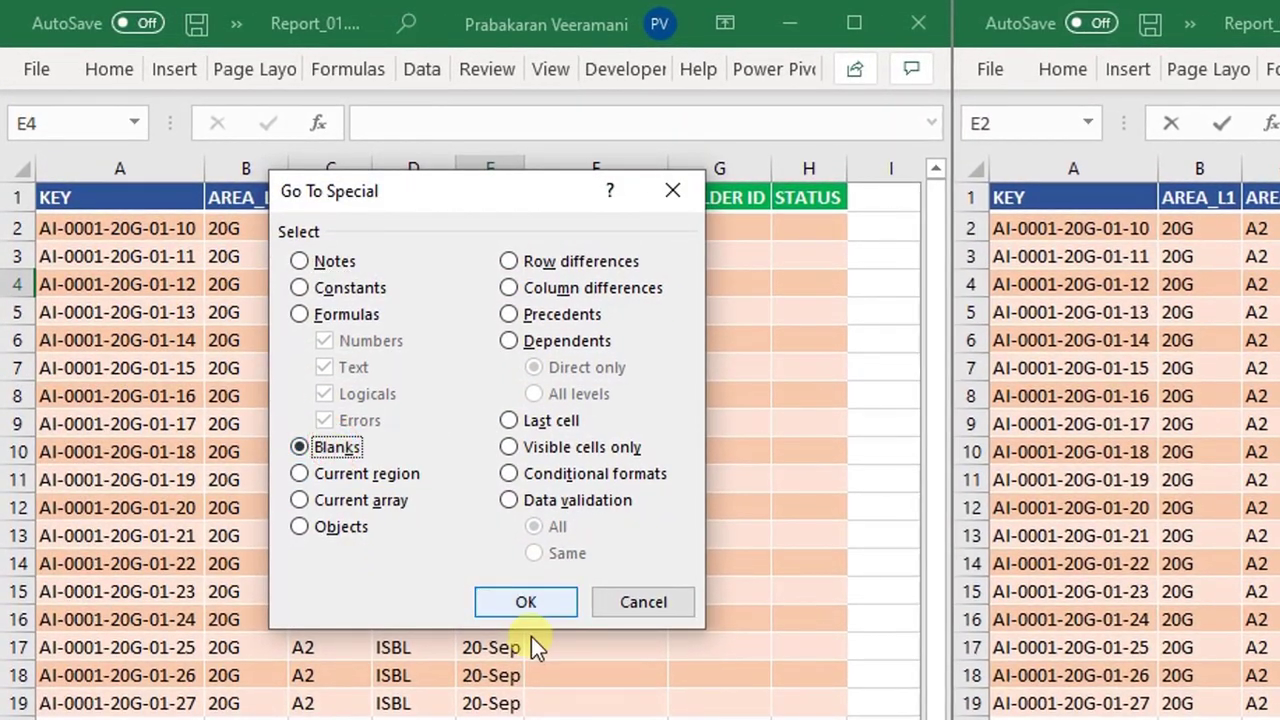
{"action": "left_click", "coordinate": [605, 600]}
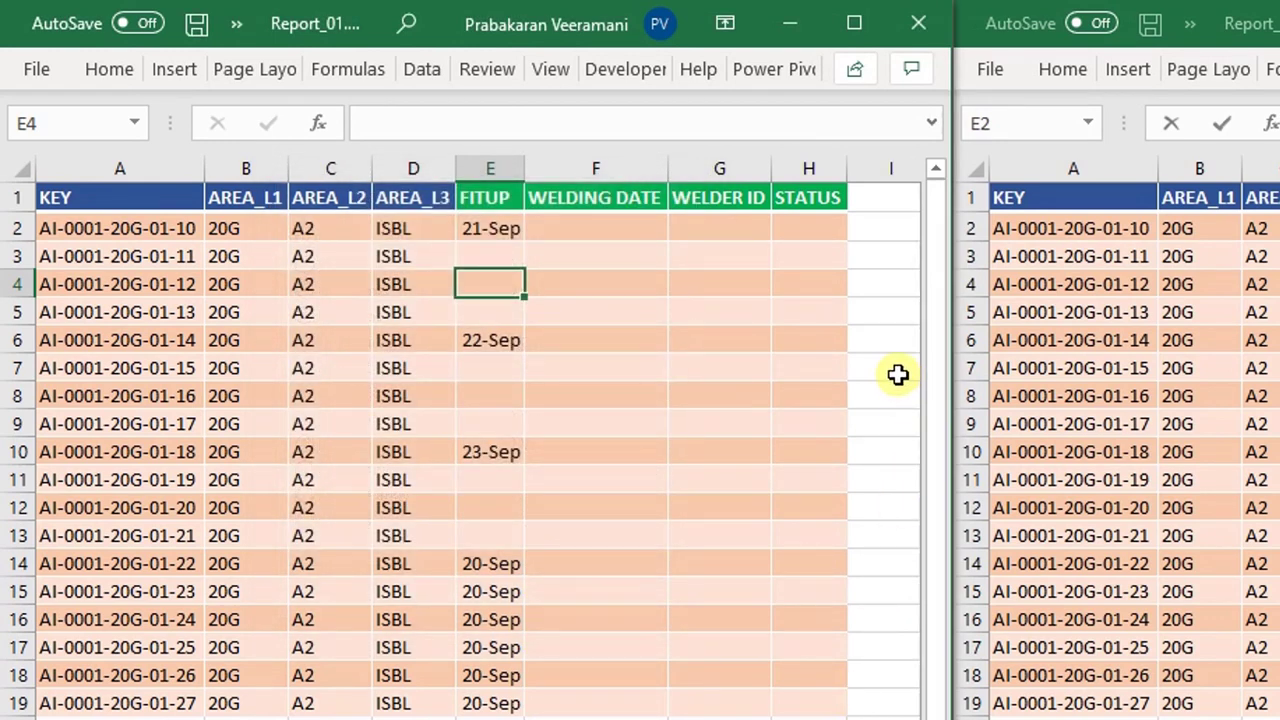
{"action": "left_click_drag", "start_coordinate": [500, 235], "coordinate": [473, 697]}
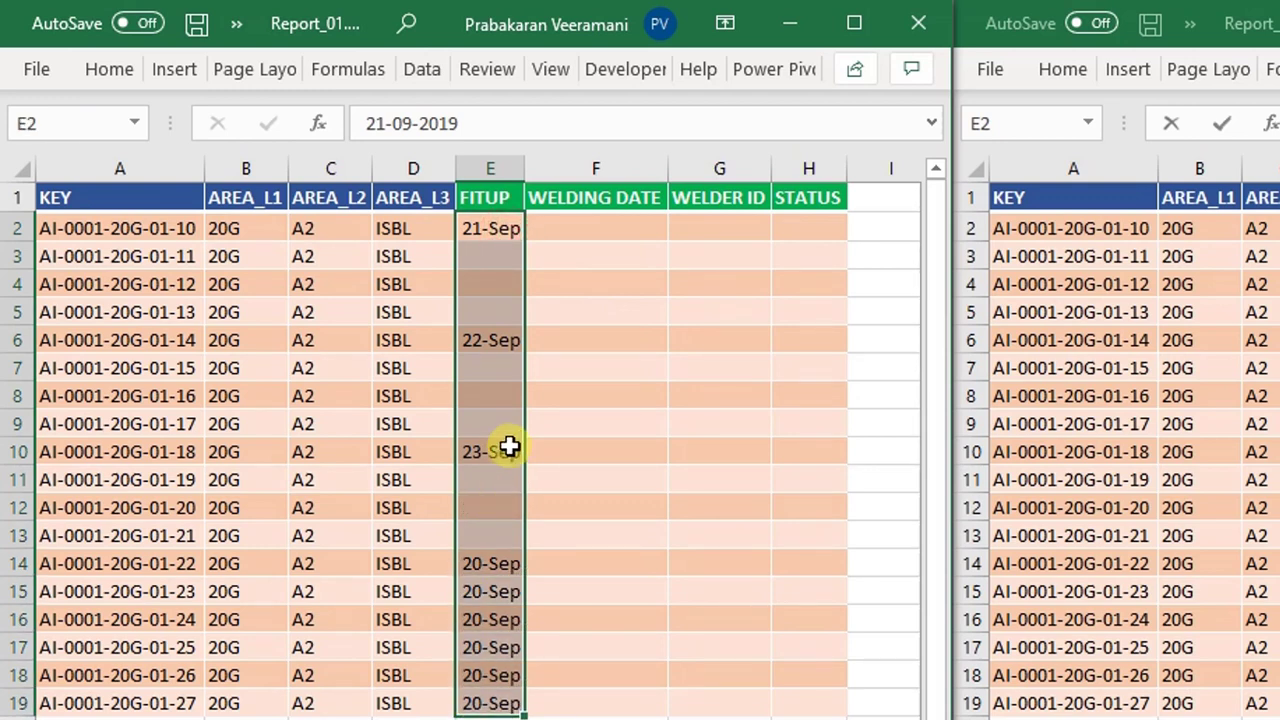
{"action": "key", "text": "F5"}
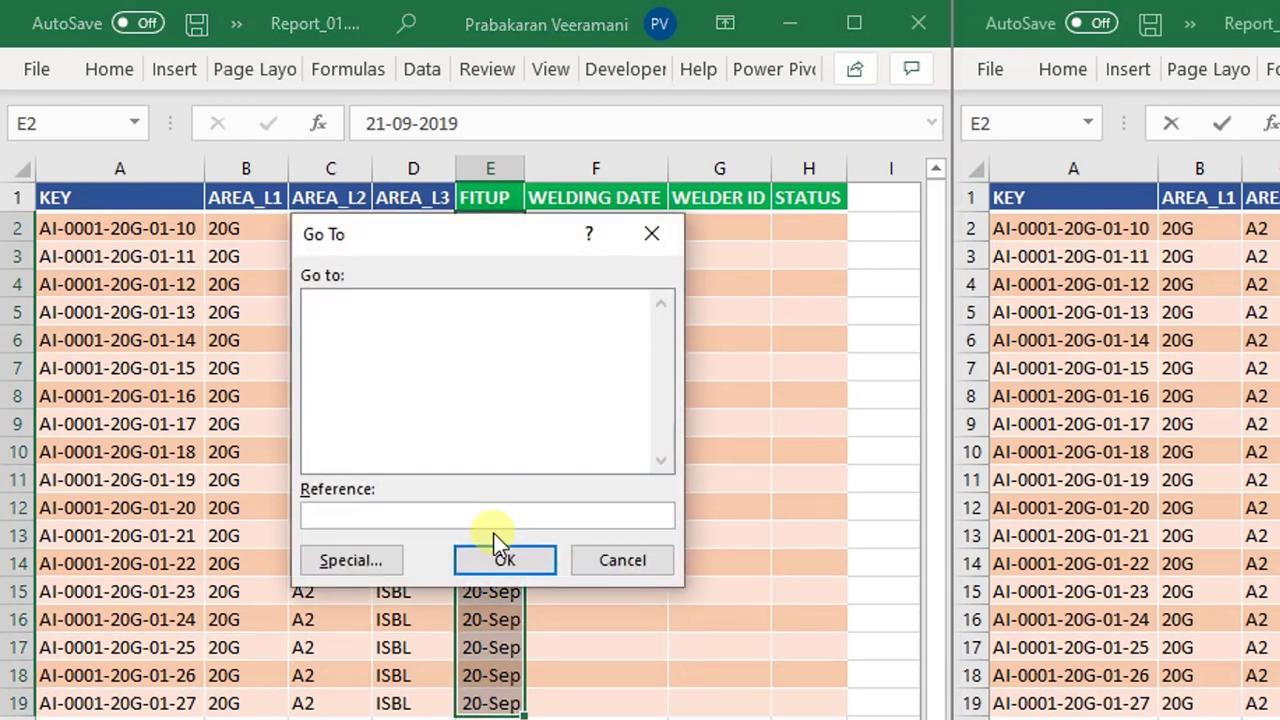
{"action": "left_click", "coordinate": [385, 563]}
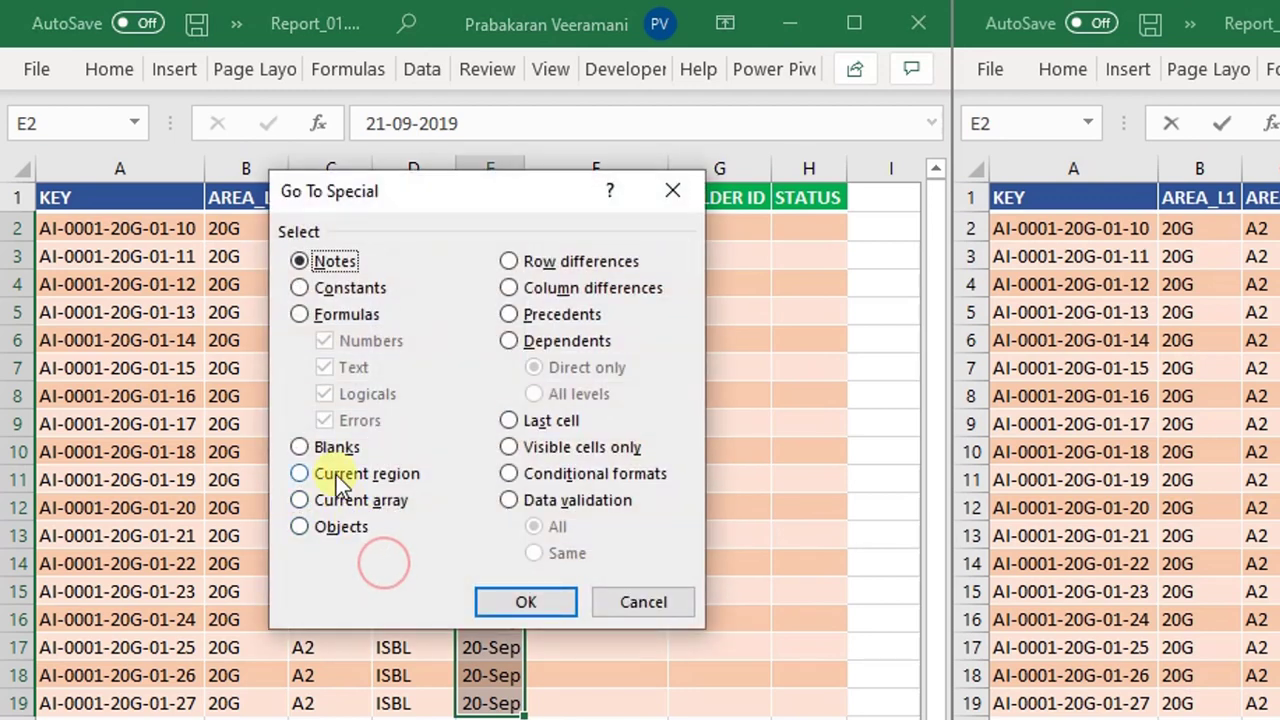
{"action": "left_click", "coordinate": [320, 447]}
{"action": "left_click", "coordinate": [491, 605]}
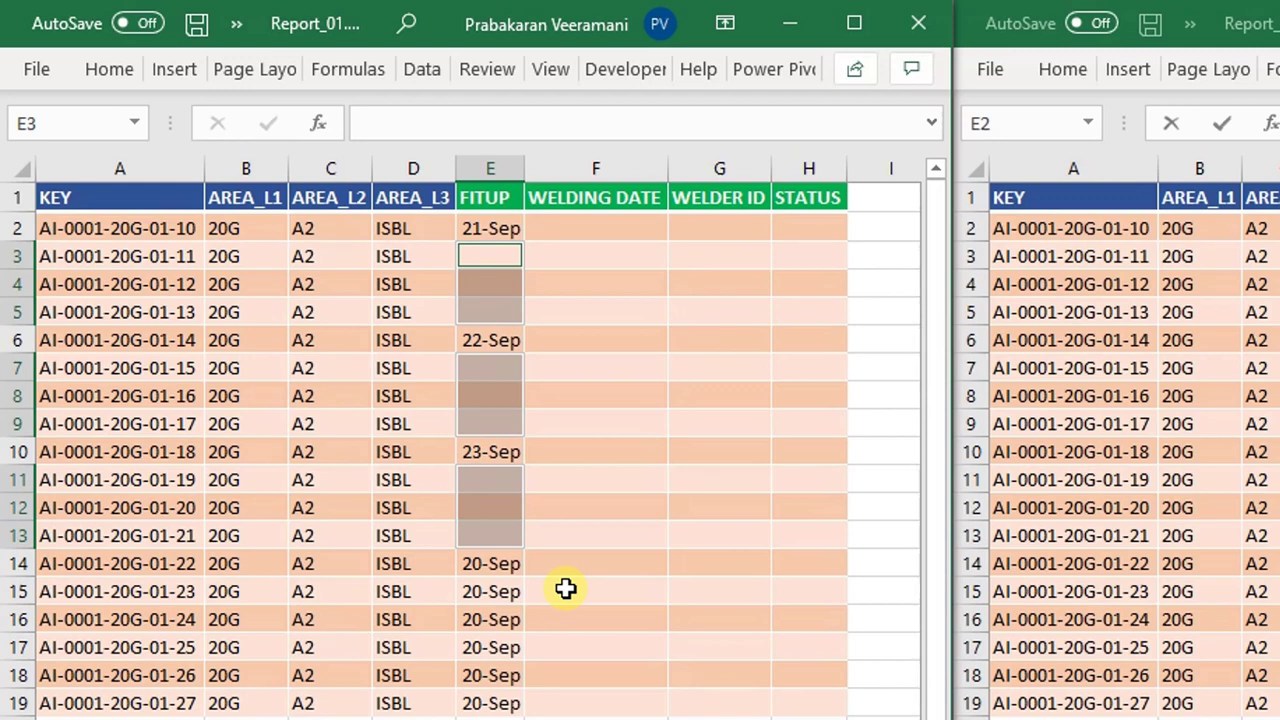
Step: Type =VLOOKUP(A3,[Report_02.xlsb]Sheet1!$A$2:$E$19,5,0) into E3
{"action": "type", "text": "="}
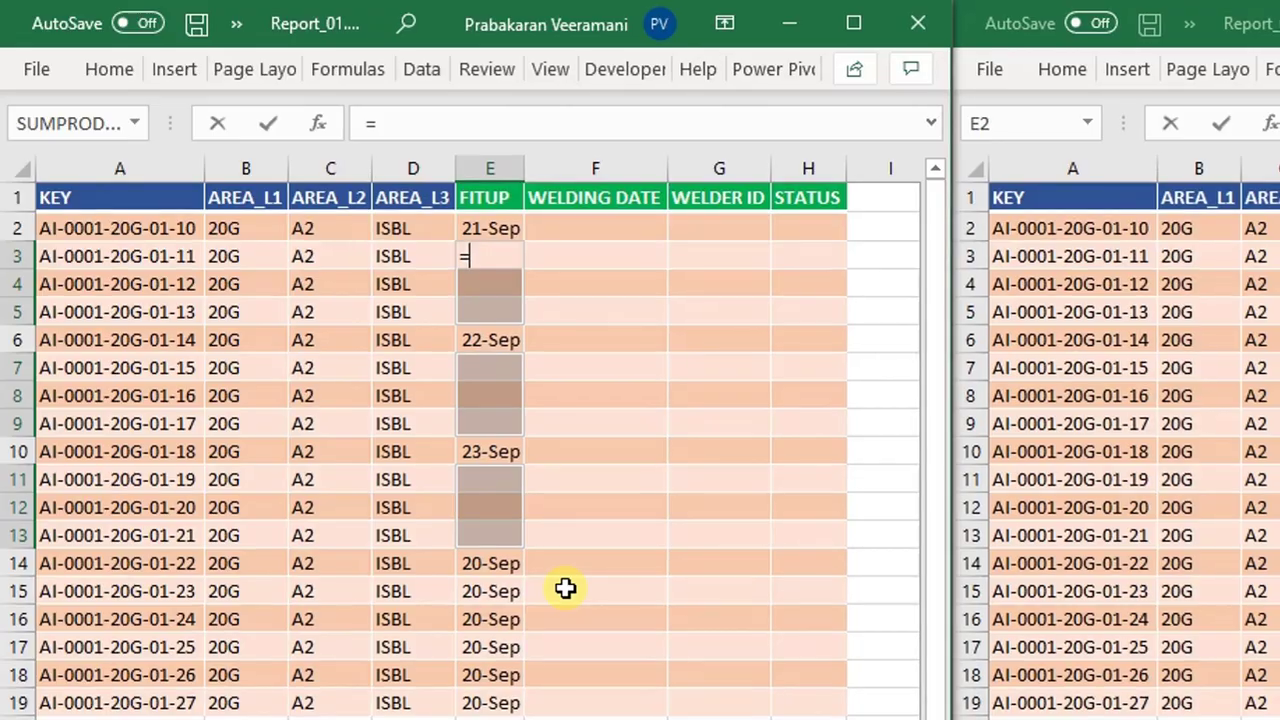
{"action": "type", "text": "vloo"}
{"action": "key", "text": "Tab"}
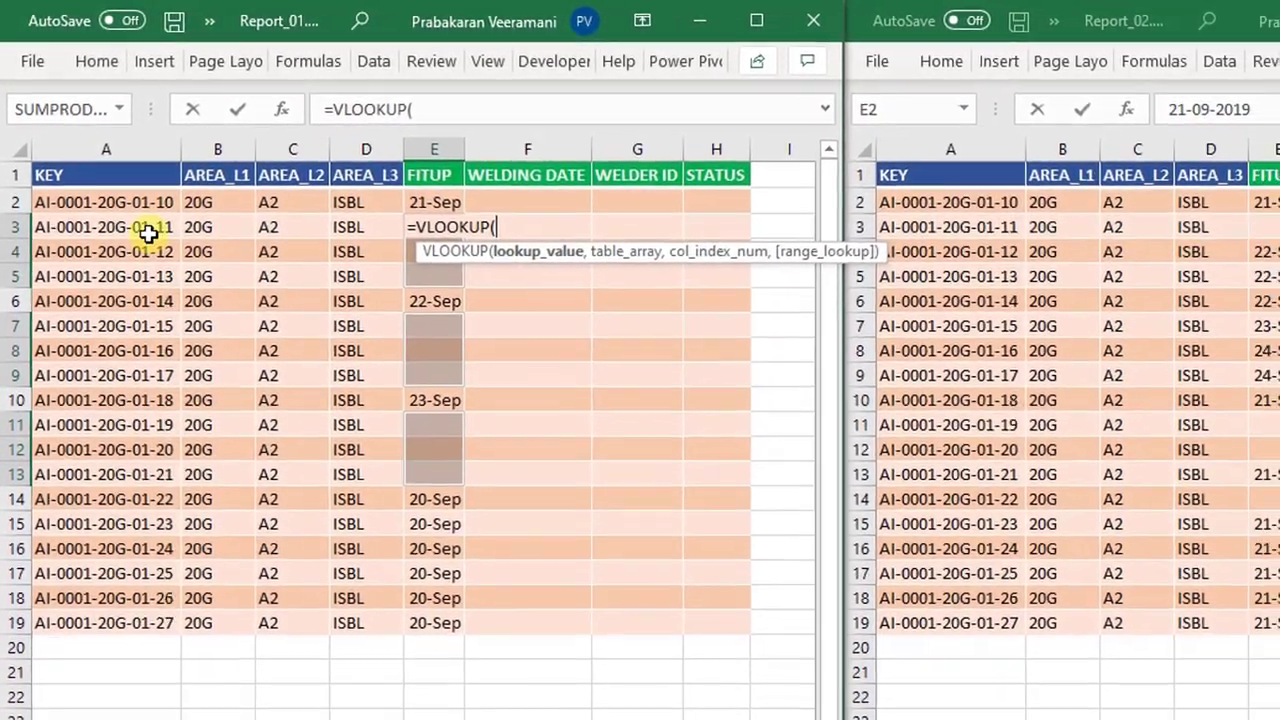
{"action": "left_click", "coordinate": [150, 234]}
{"action": "type", "text": ","}
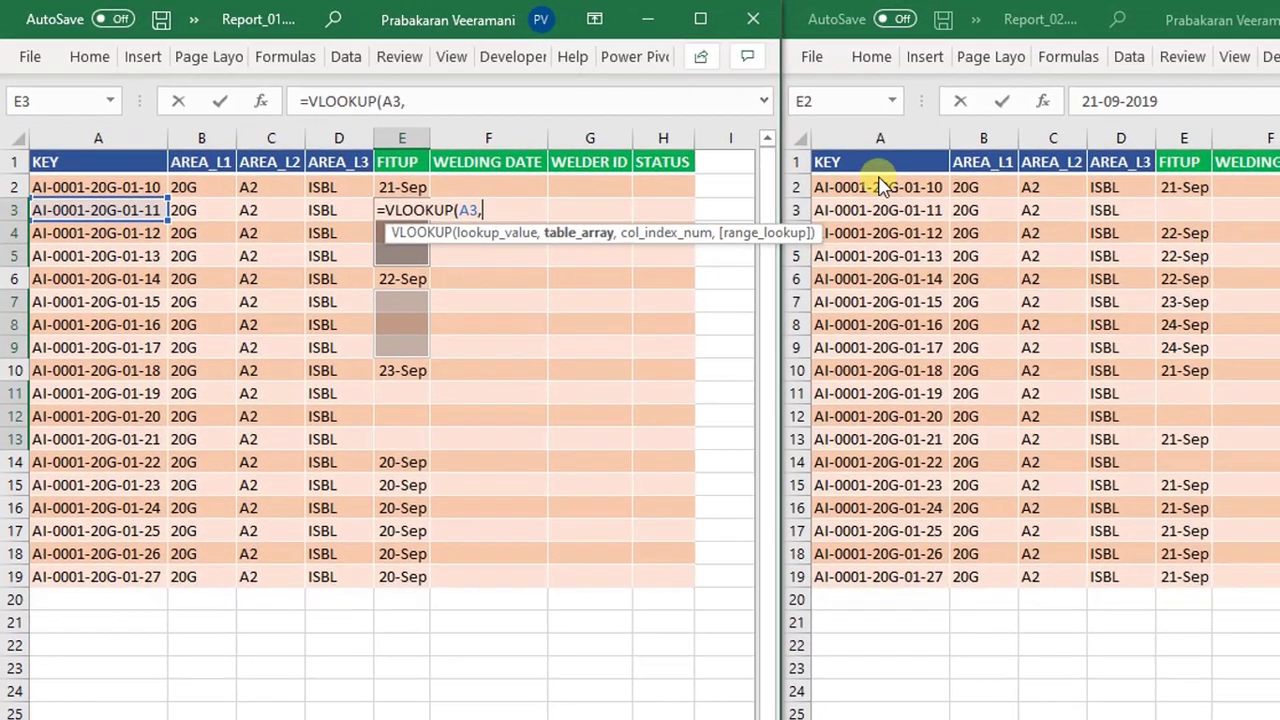
{"action": "left_click", "coordinate": [896, 180]}
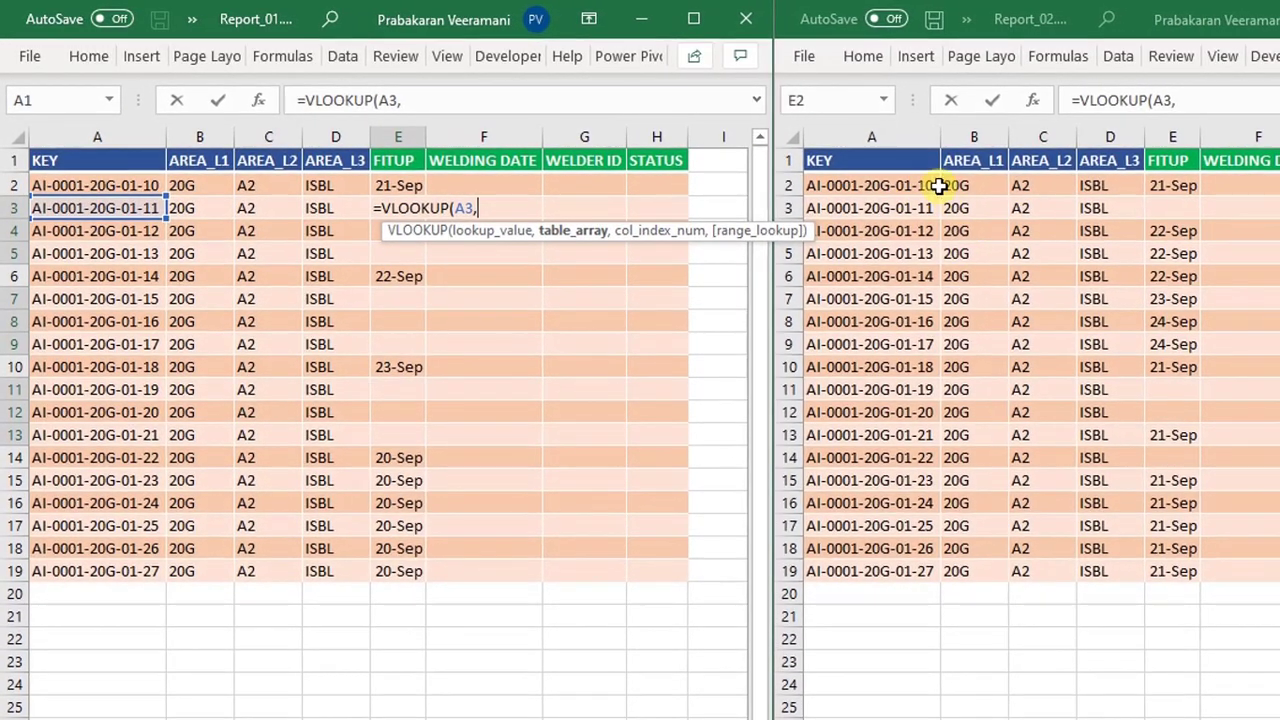
{"action": "left_click_drag", "start_coordinate": [930, 185], "coordinate": [1182, 494]}
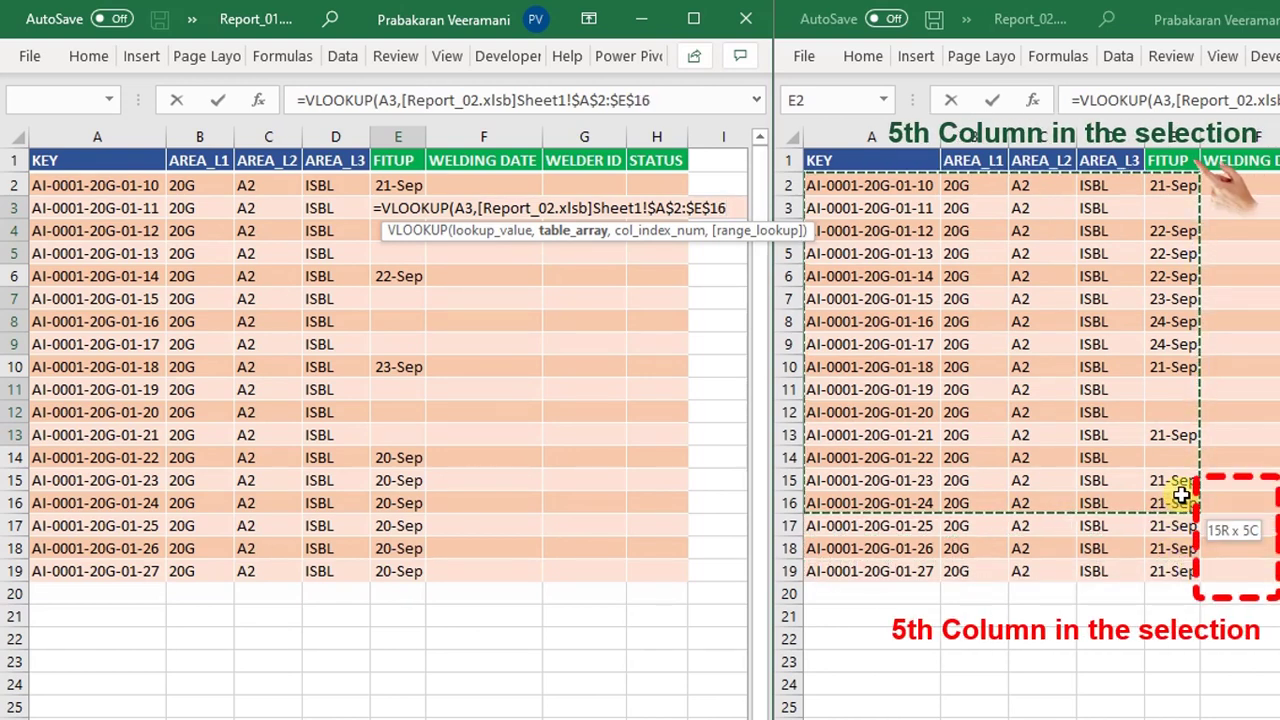
{"action": "left_click_drag", "start_coordinate": [1182, 494], "coordinate": [1191, 569]}
{"action": "type", "text": ","}
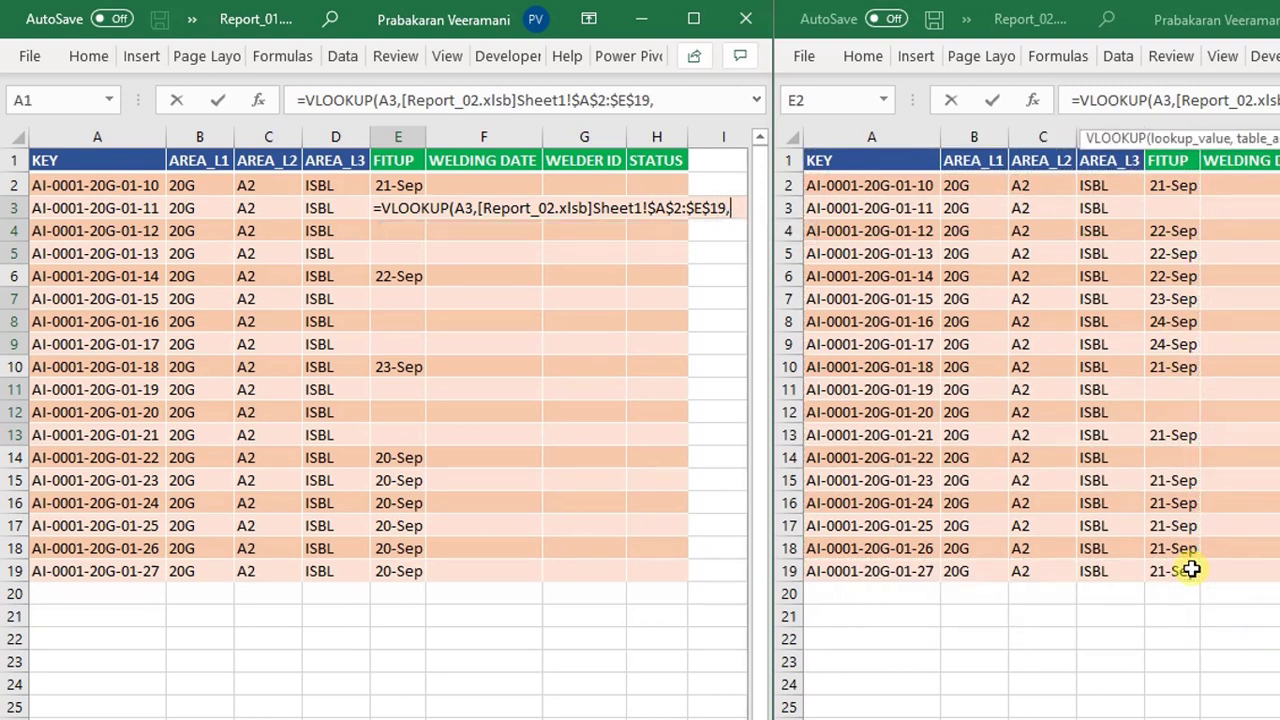
{"action": "type", "text": "5,"}
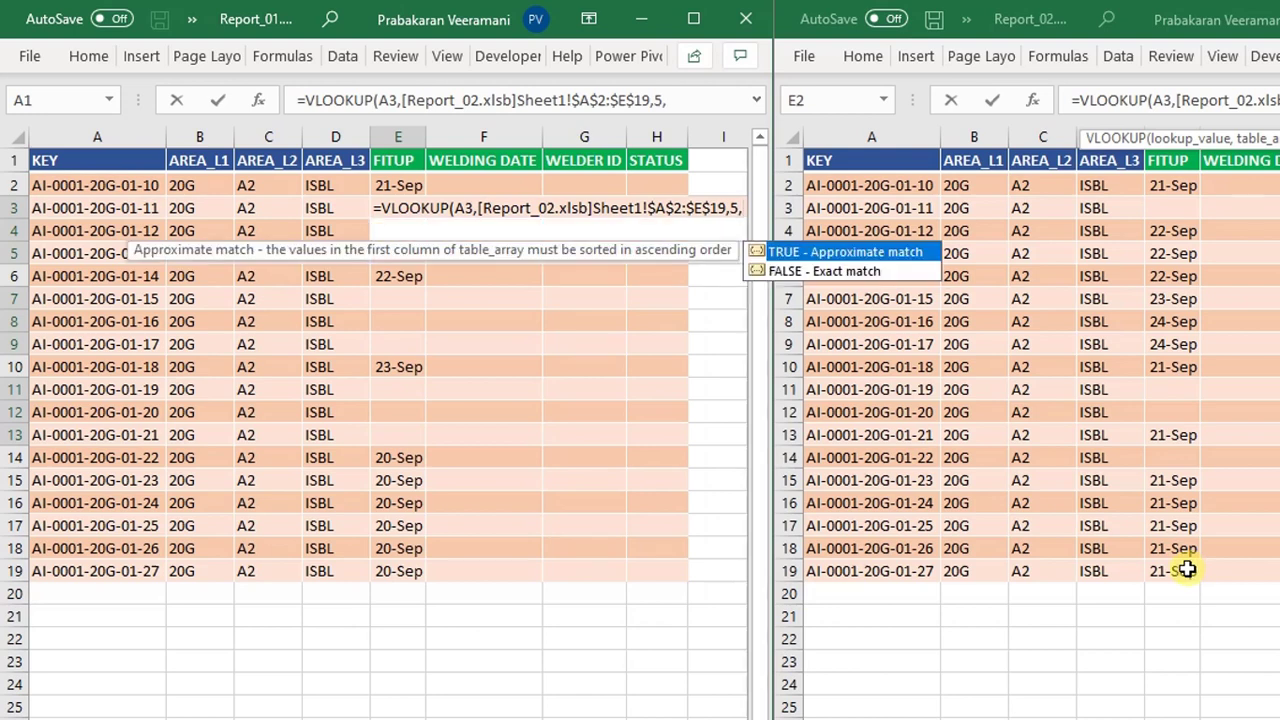
{"action": "type", "text": "0)"}
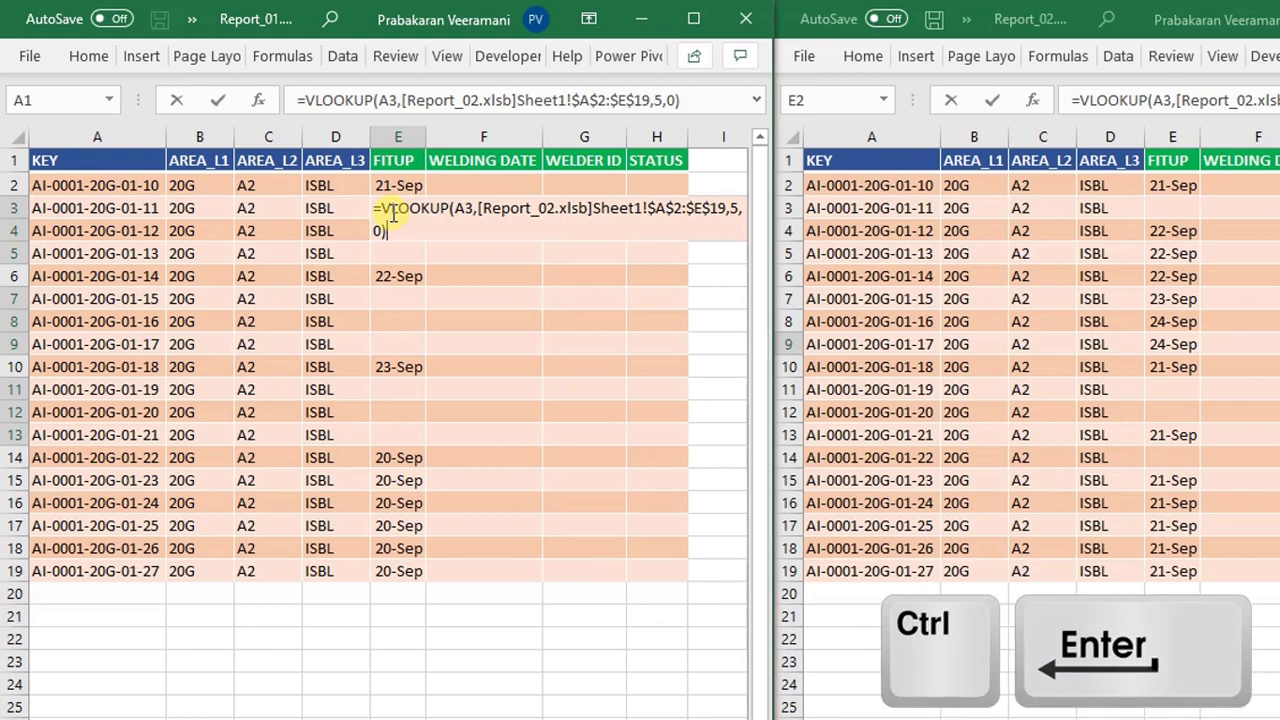
Step: Enter the VLOOKUP formula into all selected blank FITUP cells at once with Ctrl+Enter
{"action": "key", "text": "ctrl+Return"}
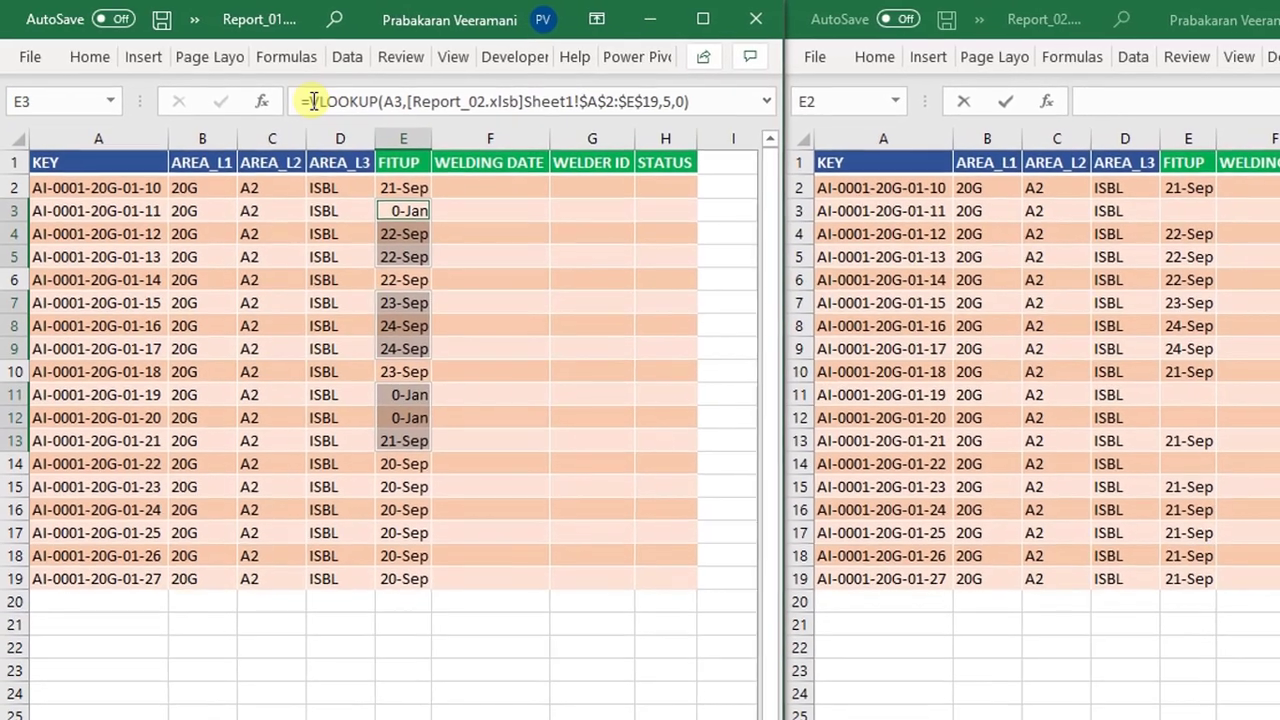
Step: Insert IF( before the VLOOKUP in E3 and add =0,"", after it
{"action": "left_click_drag", "start_coordinate": [301, 100], "coordinate": [705, 120]}
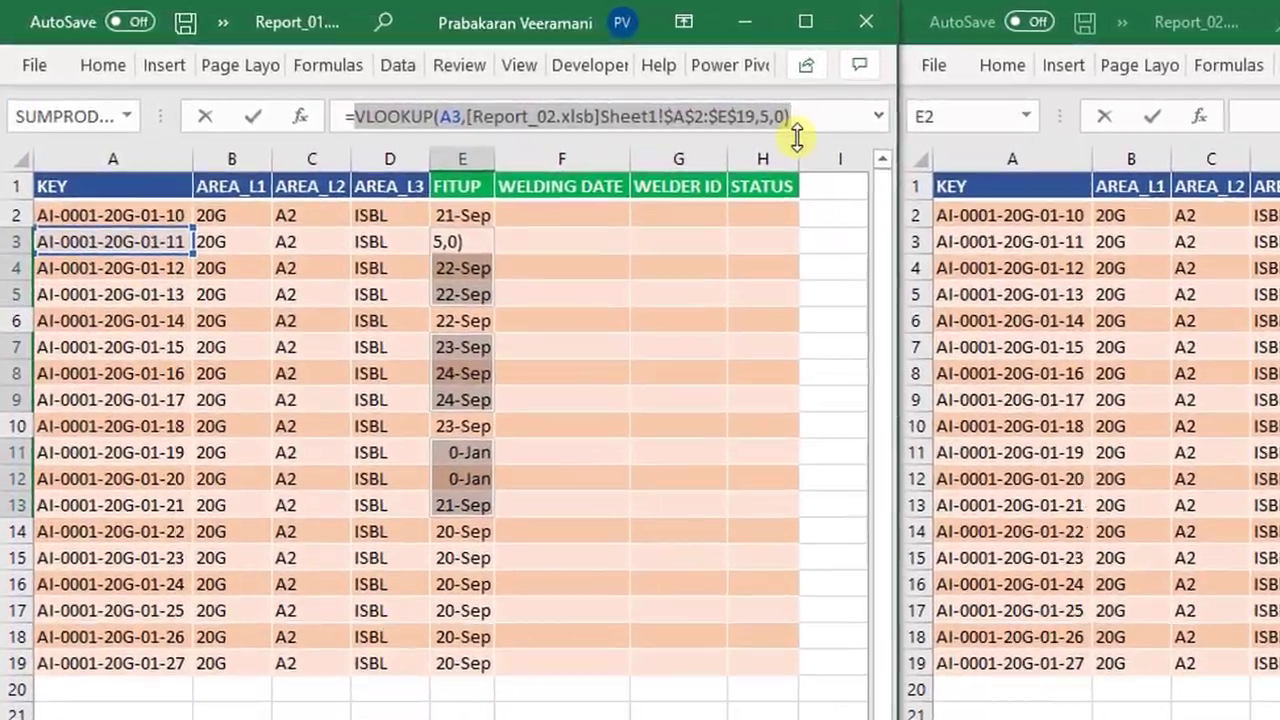
{"action": "left_click", "coordinate": [373, 112]}
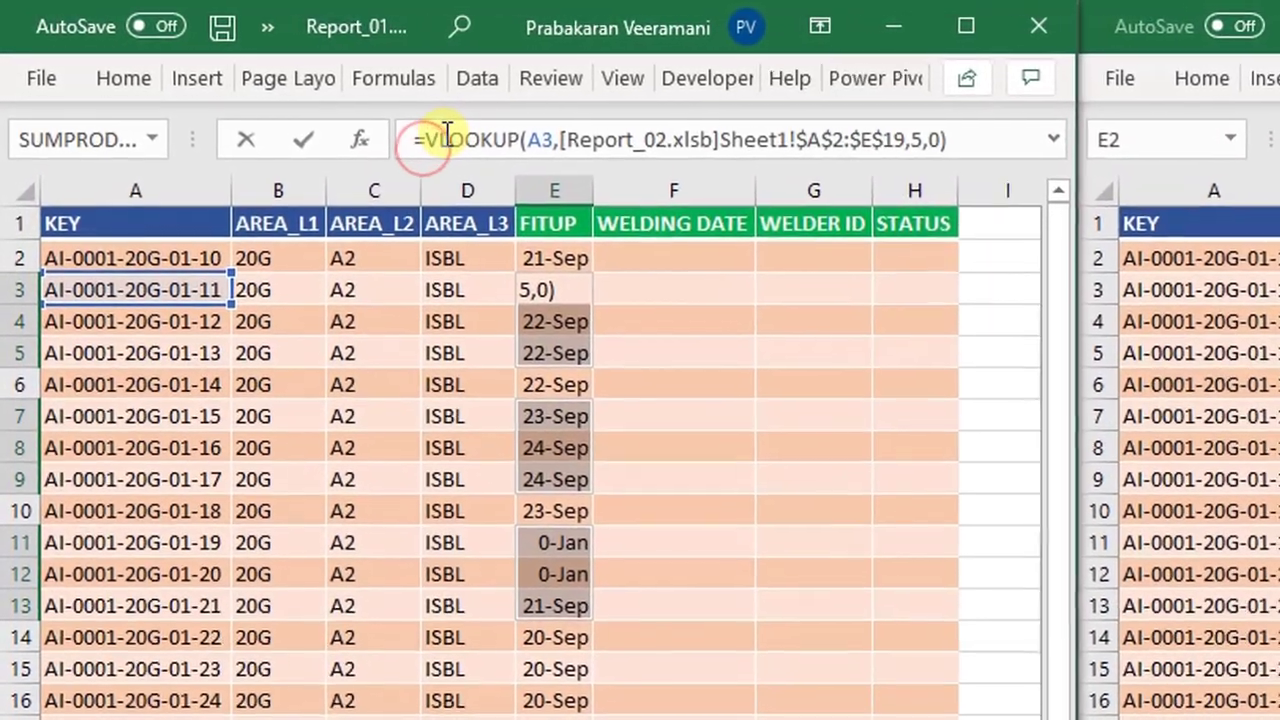
{"action": "type", "text": "if("}
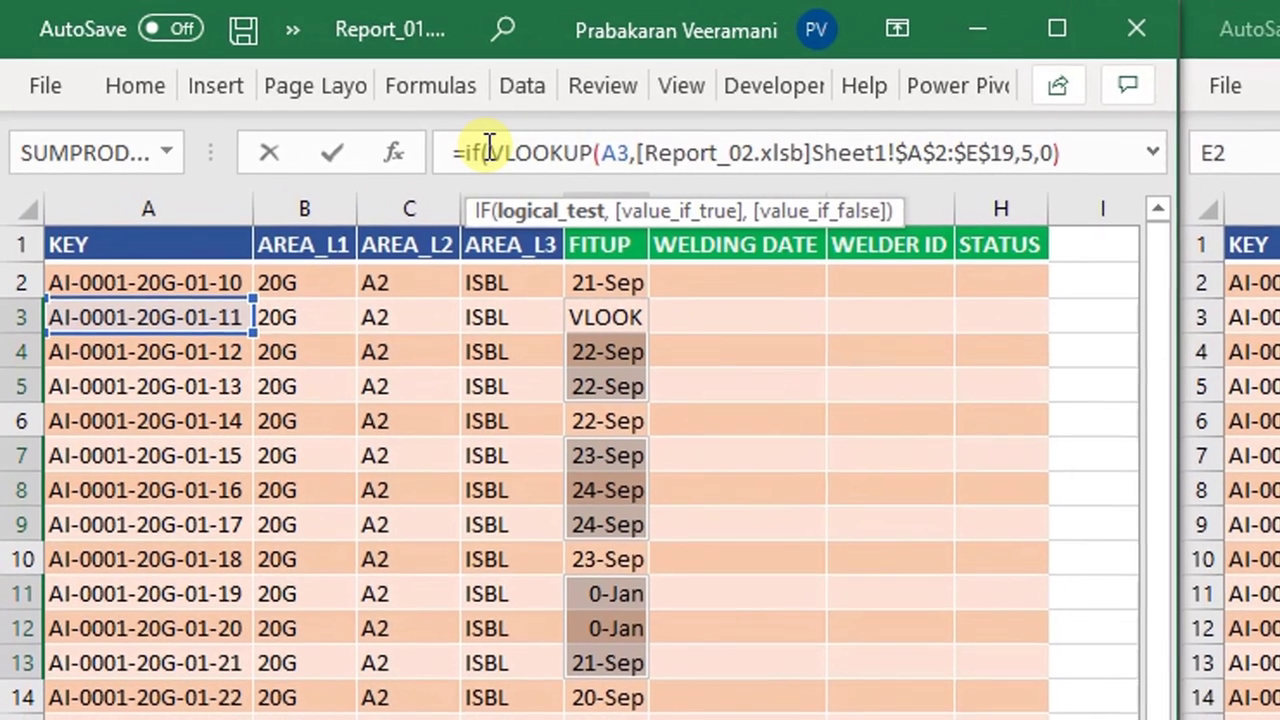
{"action": "left_click_drag", "start_coordinate": [489, 150], "coordinate": [1110, 138]}
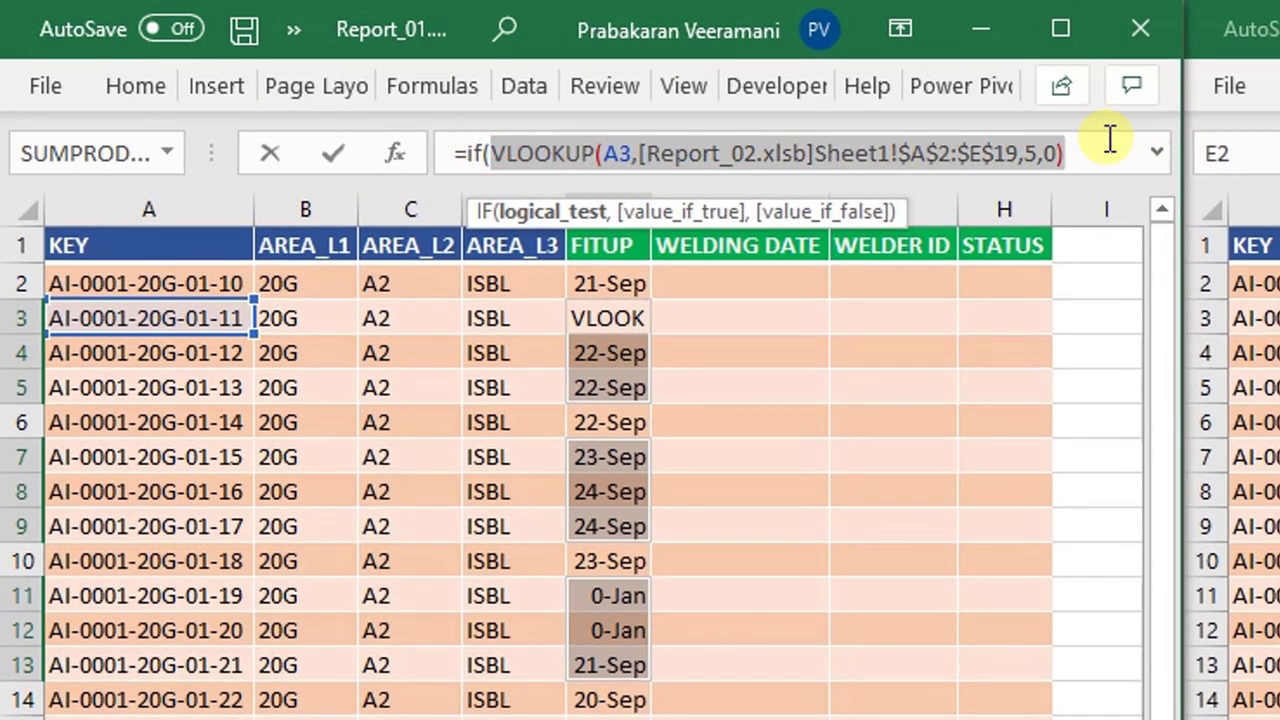
{"action": "left_click", "coordinate": [1108, 138]}
{"action": "type", "text": "=0"}
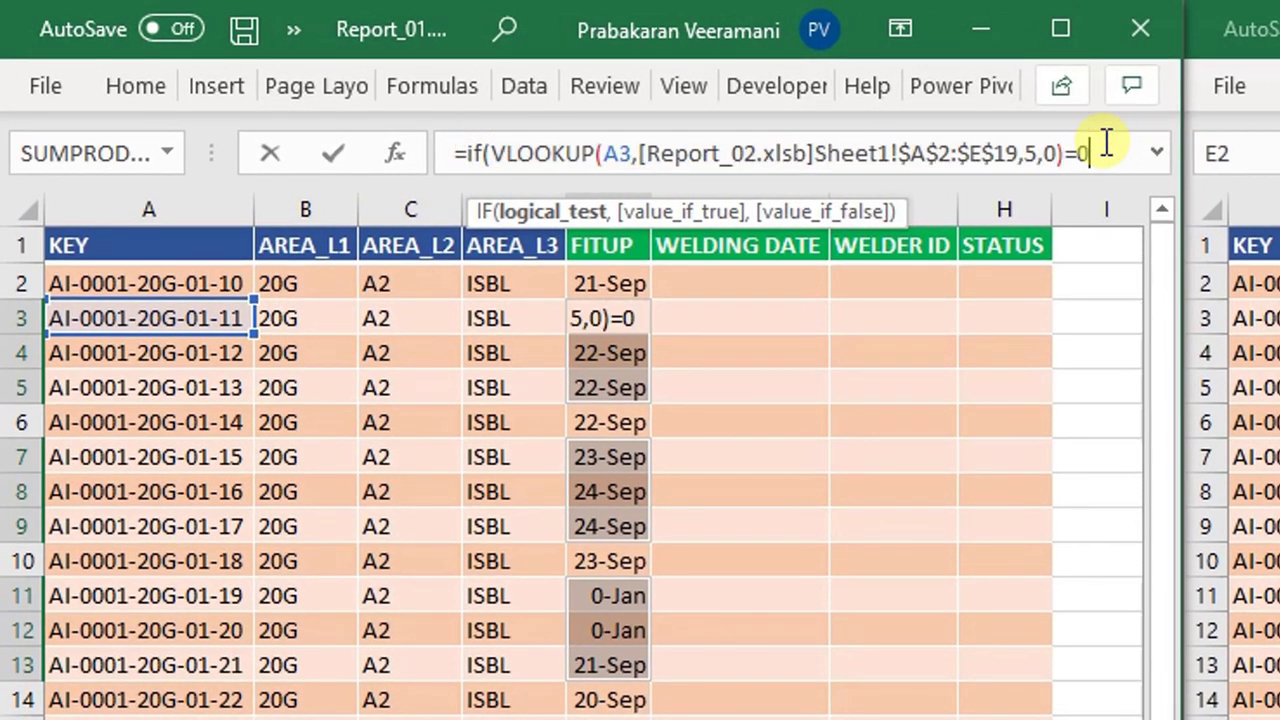
{"action": "type", "text": ","}
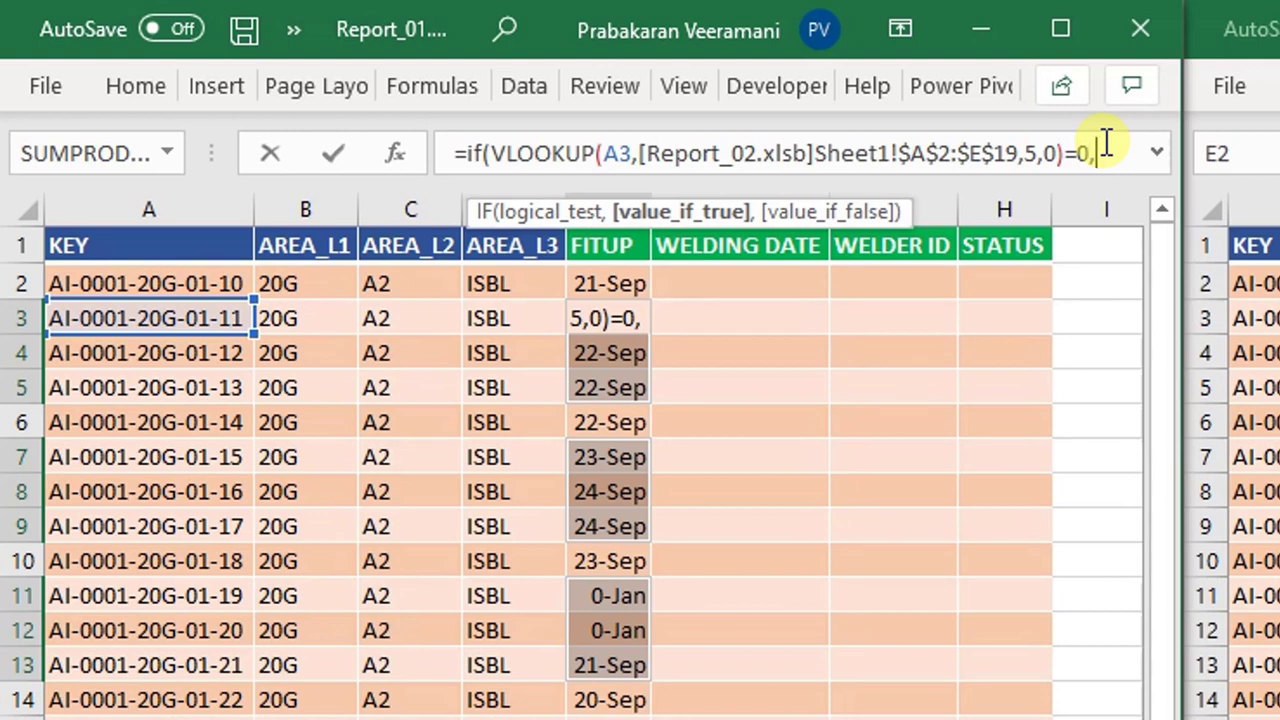
{"action": "type", "text": "\"\""}
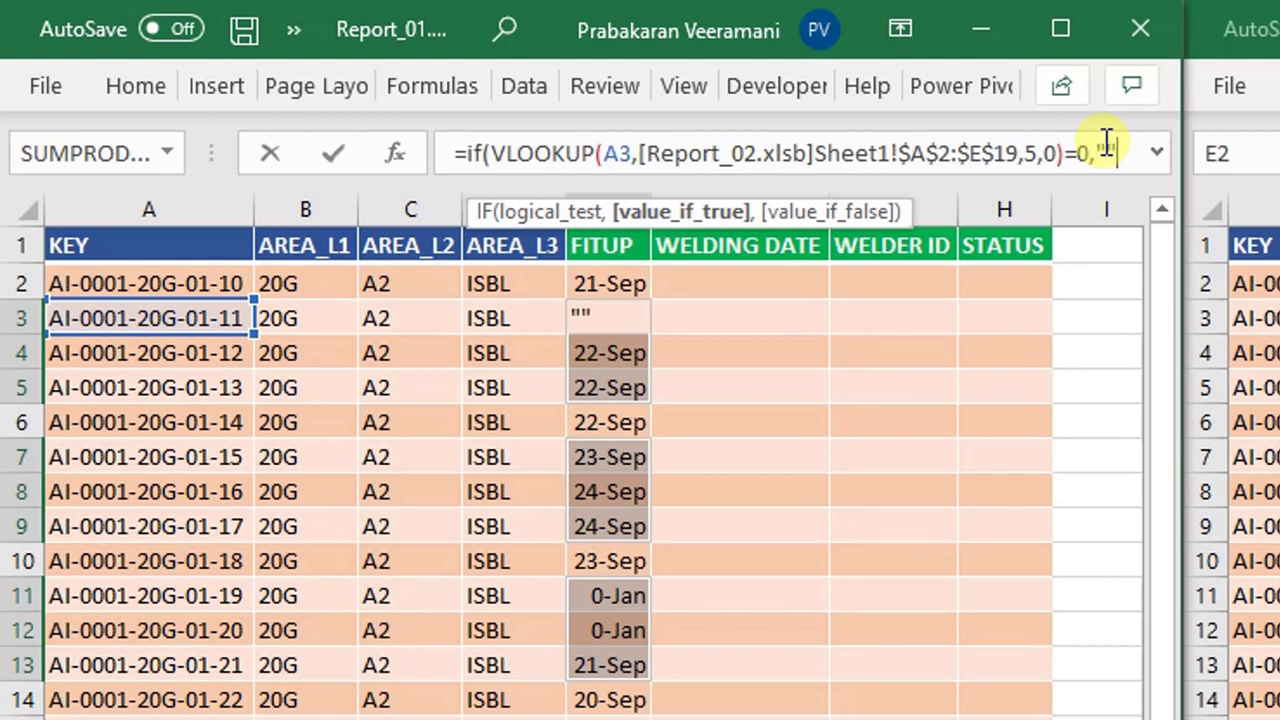
{"action": "type", "text": ","}
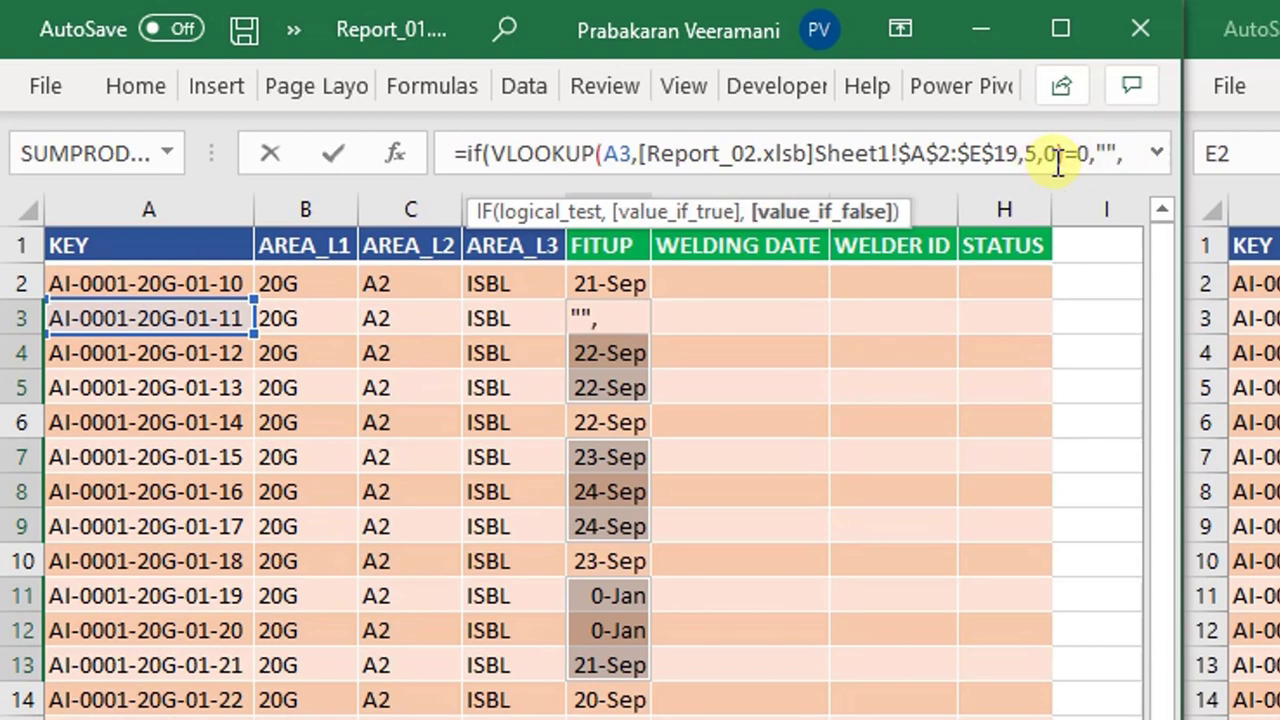
Step: Paste a copy of the VLOOKUP as the false result and add the closing parenthesis
{"action": "left_click_drag", "start_coordinate": [1062, 155], "coordinate": [488, 162]}
{"action": "key", "text": "ctrl+c"}
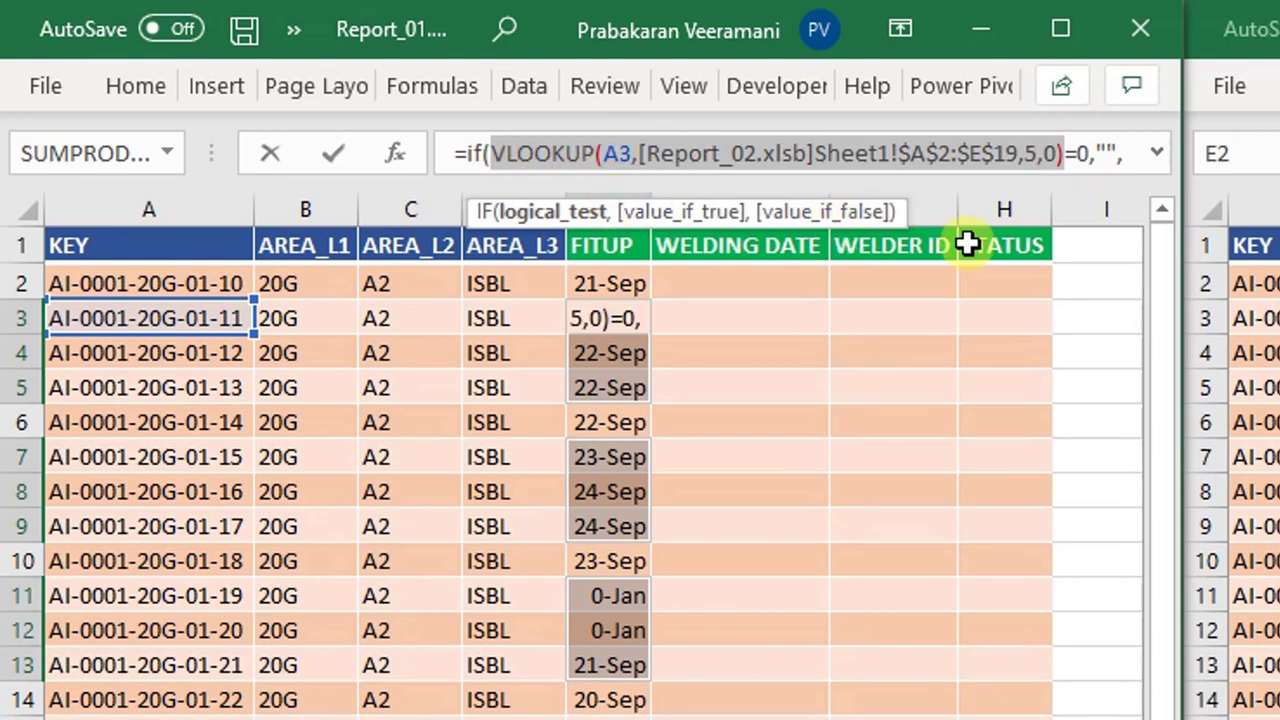
{"action": "left_click", "coordinate": [1129, 160]}
{"action": "key", "text": "ctrl+v"}
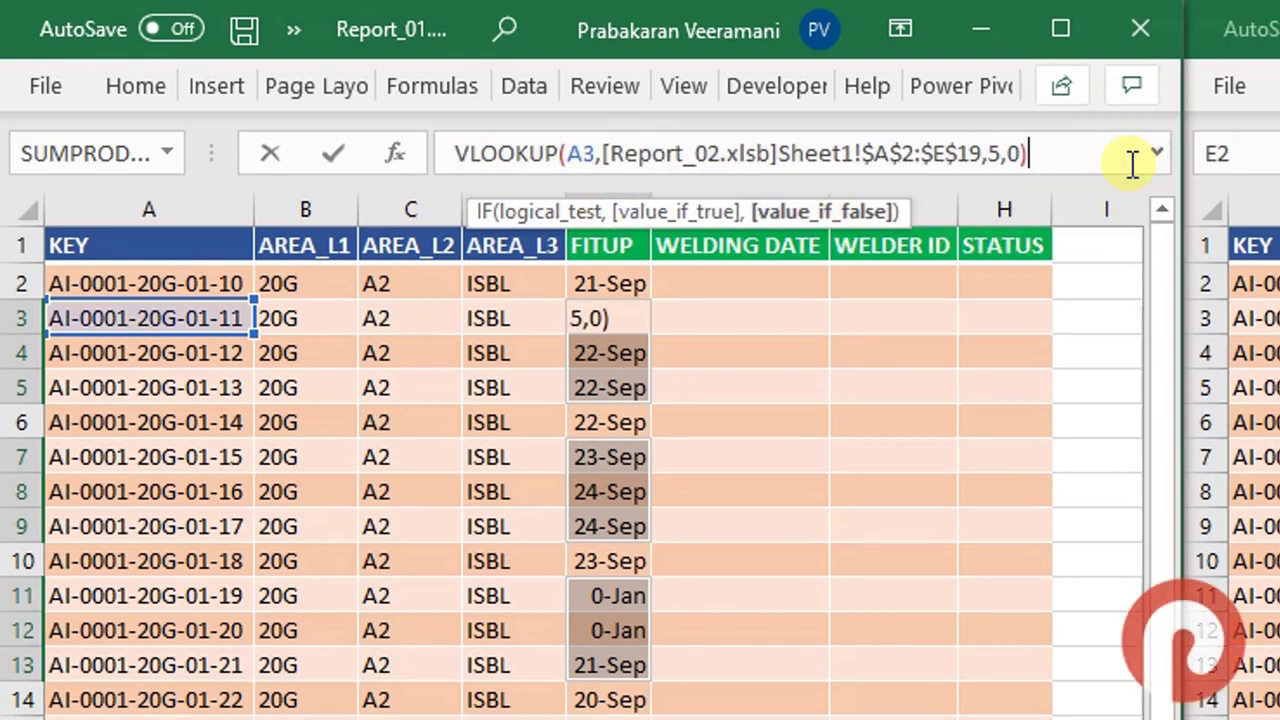
{"action": "left_click", "coordinate": [1157, 153]}
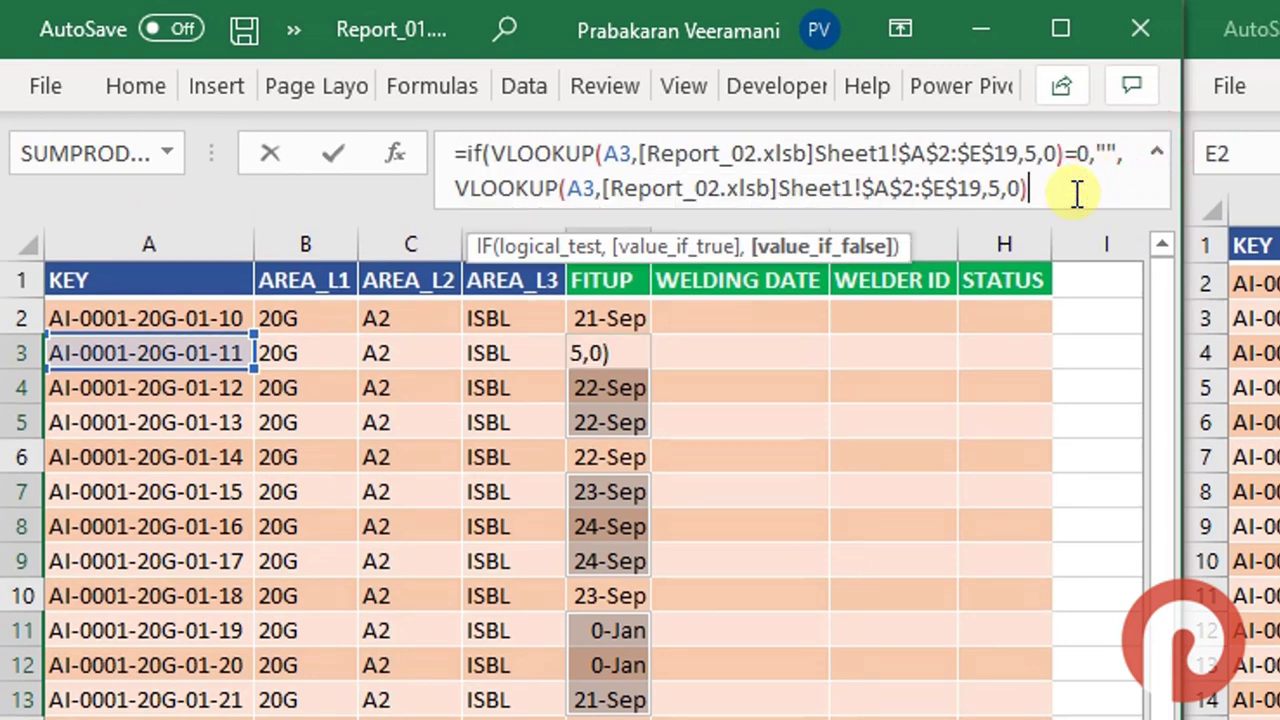
{"action": "type", "text": ")"}
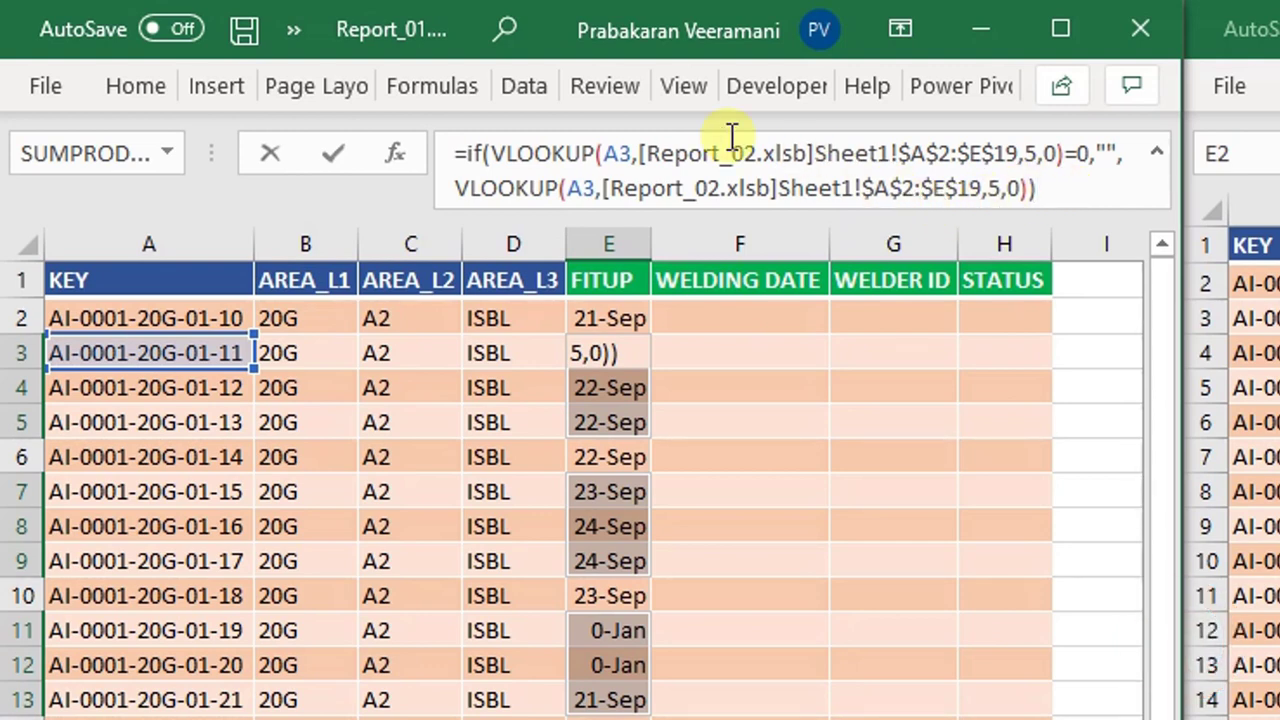
{"action": "left_click_drag", "start_coordinate": [490, 157], "coordinate": [1095, 148]}
{"action": "left_click", "coordinate": [1095, 148]}
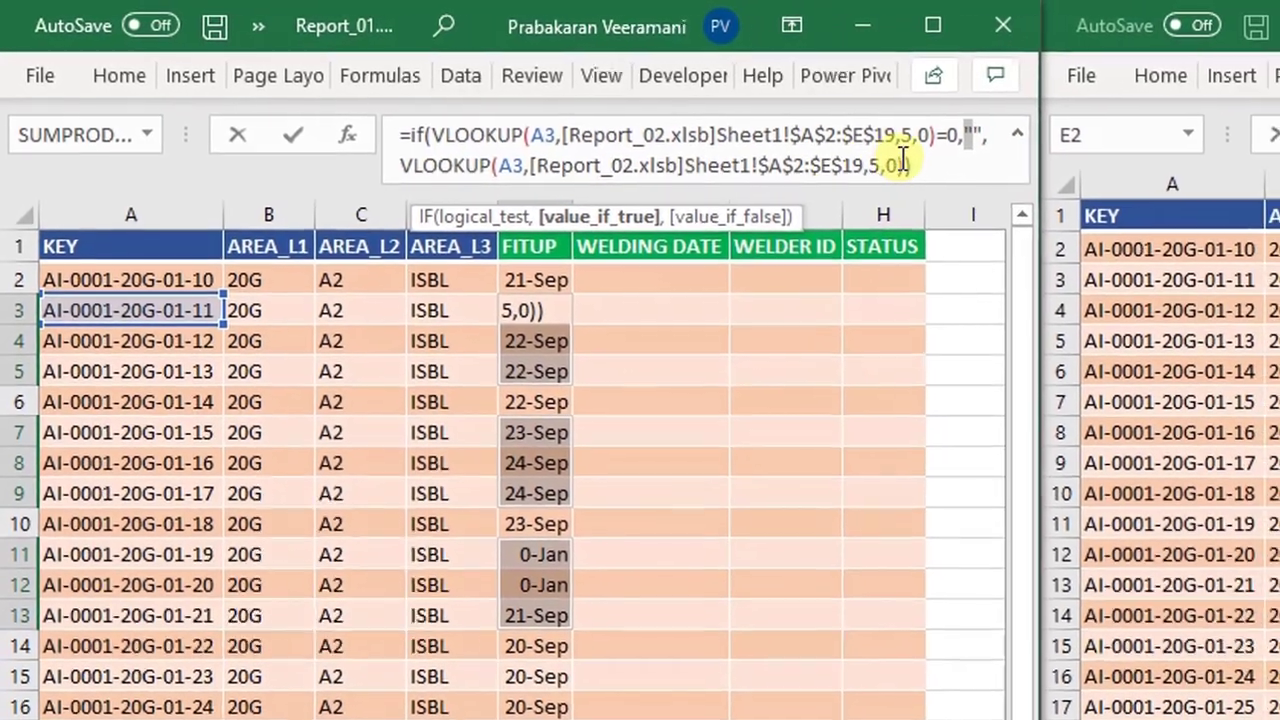
{"action": "left_click_drag", "start_coordinate": [903, 163], "coordinate": [338, 141]}
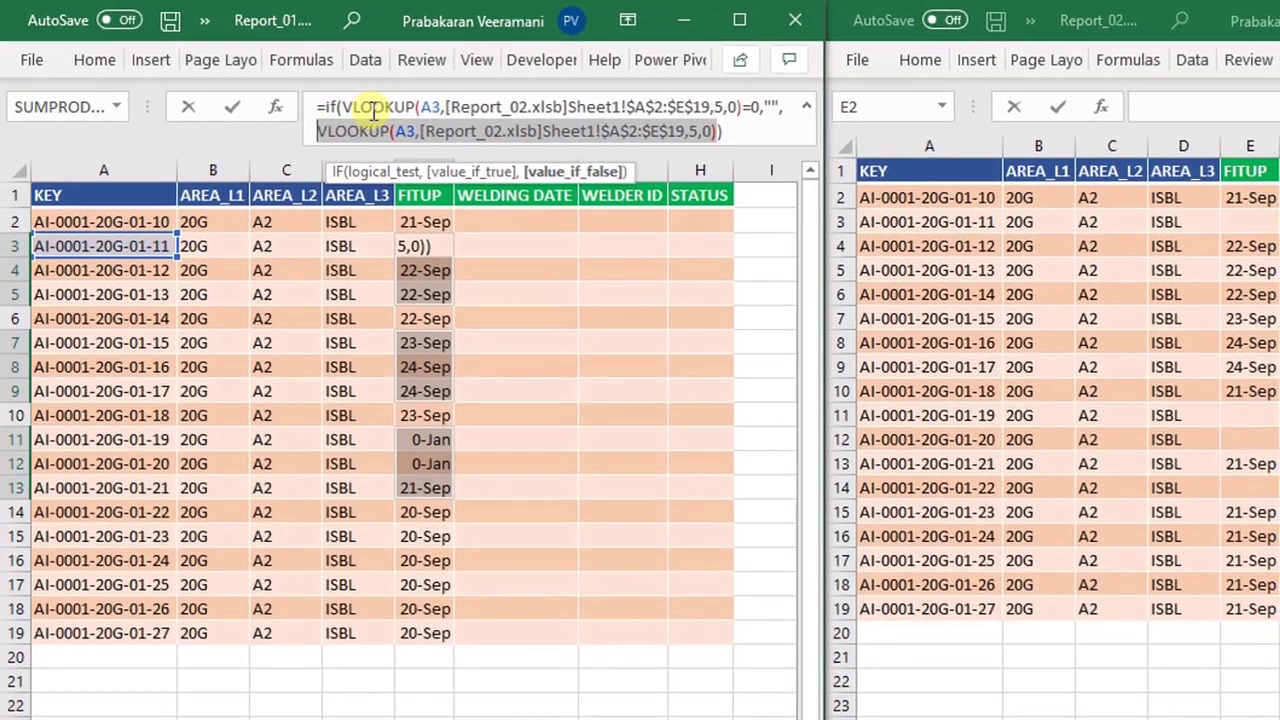
{"action": "left_click", "coordinate": [372, 112]}
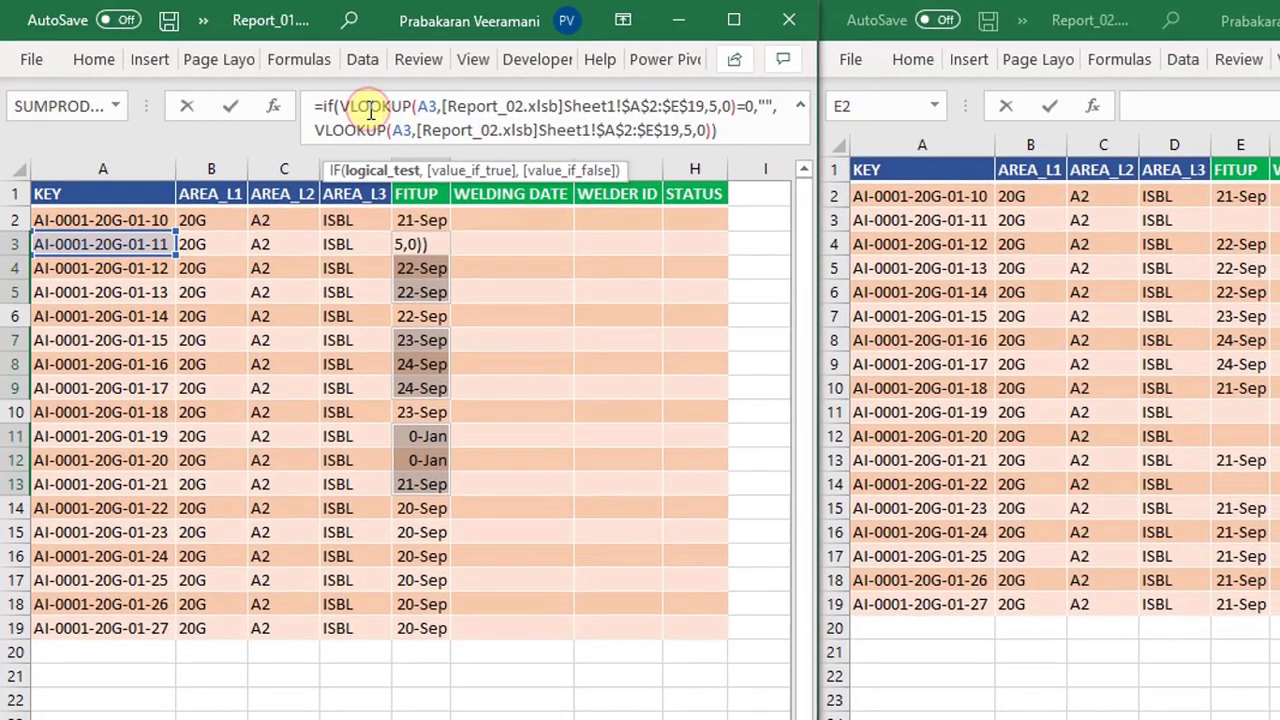
Step: Commit the IF formula with Ctrl+Enter, then undo the fill so FITUP cells are blank again
{"action": "key", "text": "ctrl+Return"}
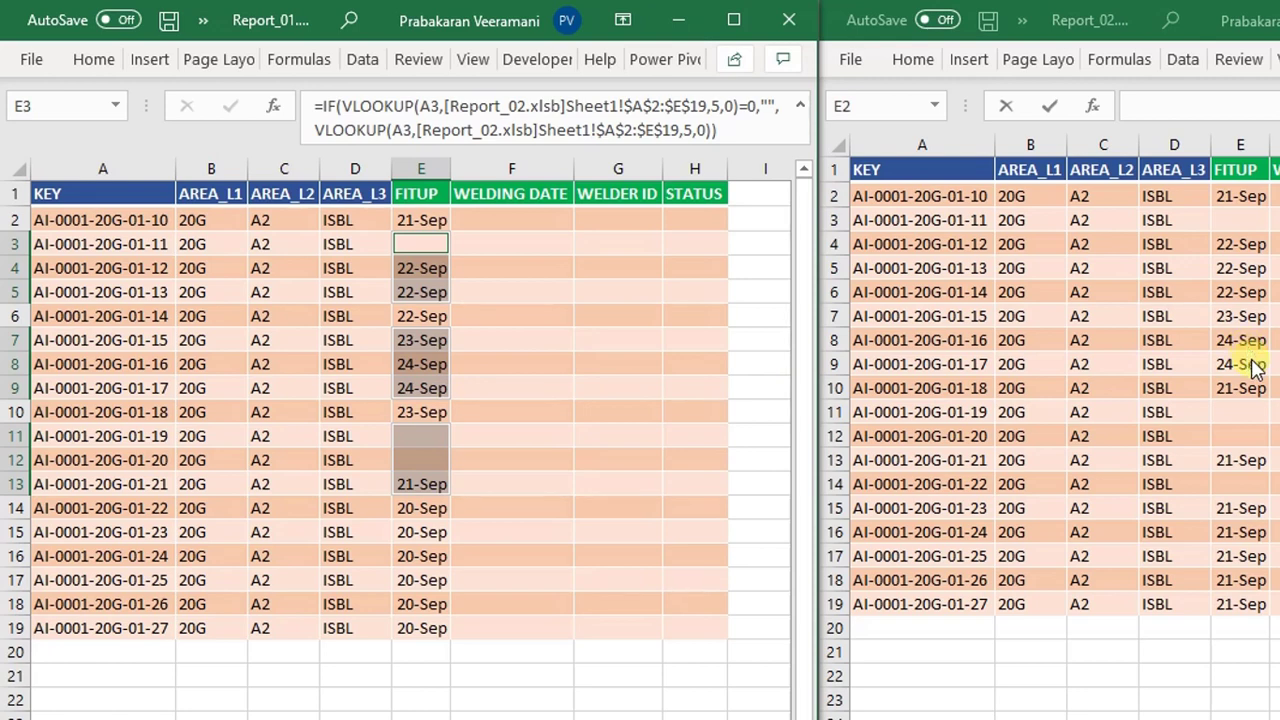
{"action": "left_click", "coordinate": [680, 338]}
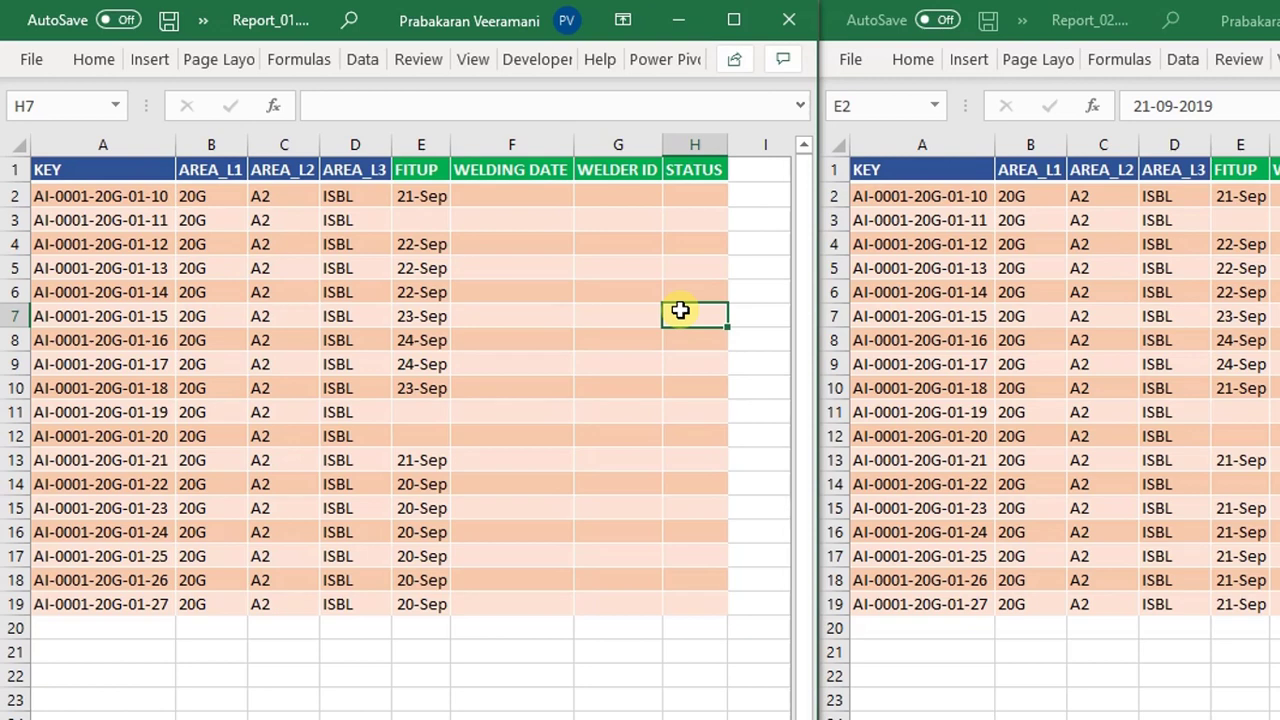
{"action": "left_click", "coordinate": [680, 311]}
{"action": "key", "text": "ctrl+z"}
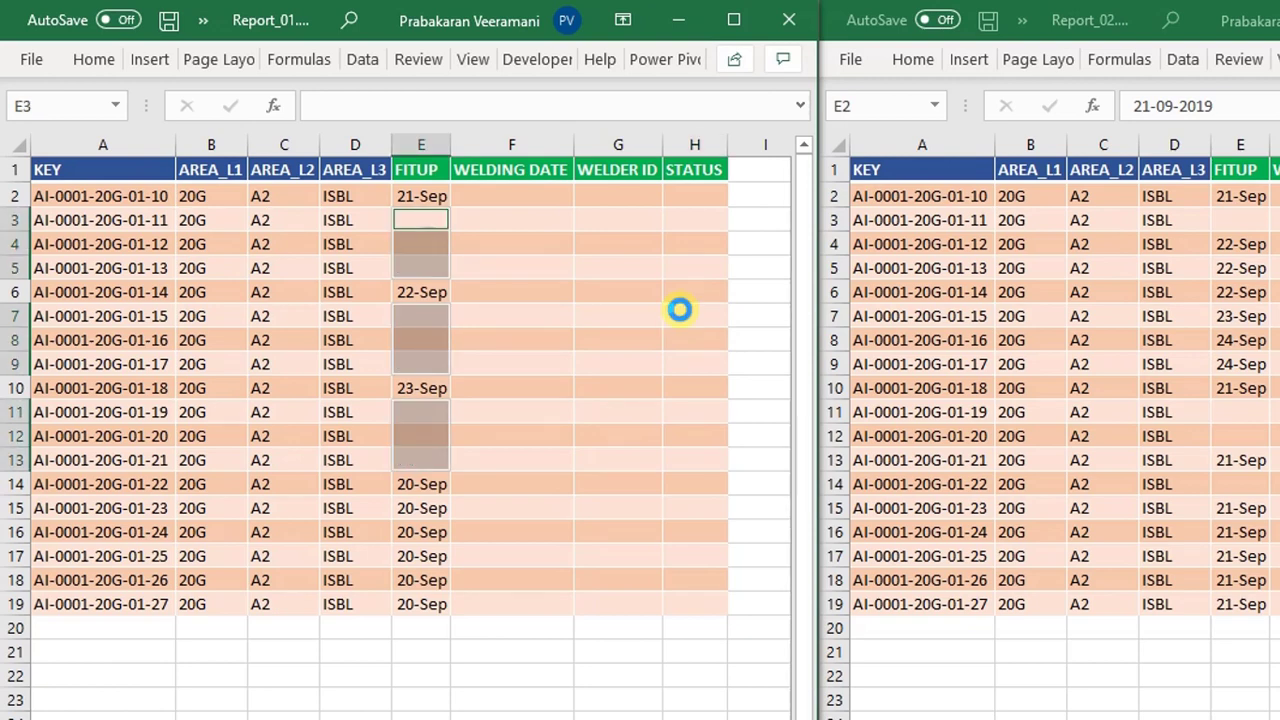
{"action": "left_click", "coordinate": [583, 244]}
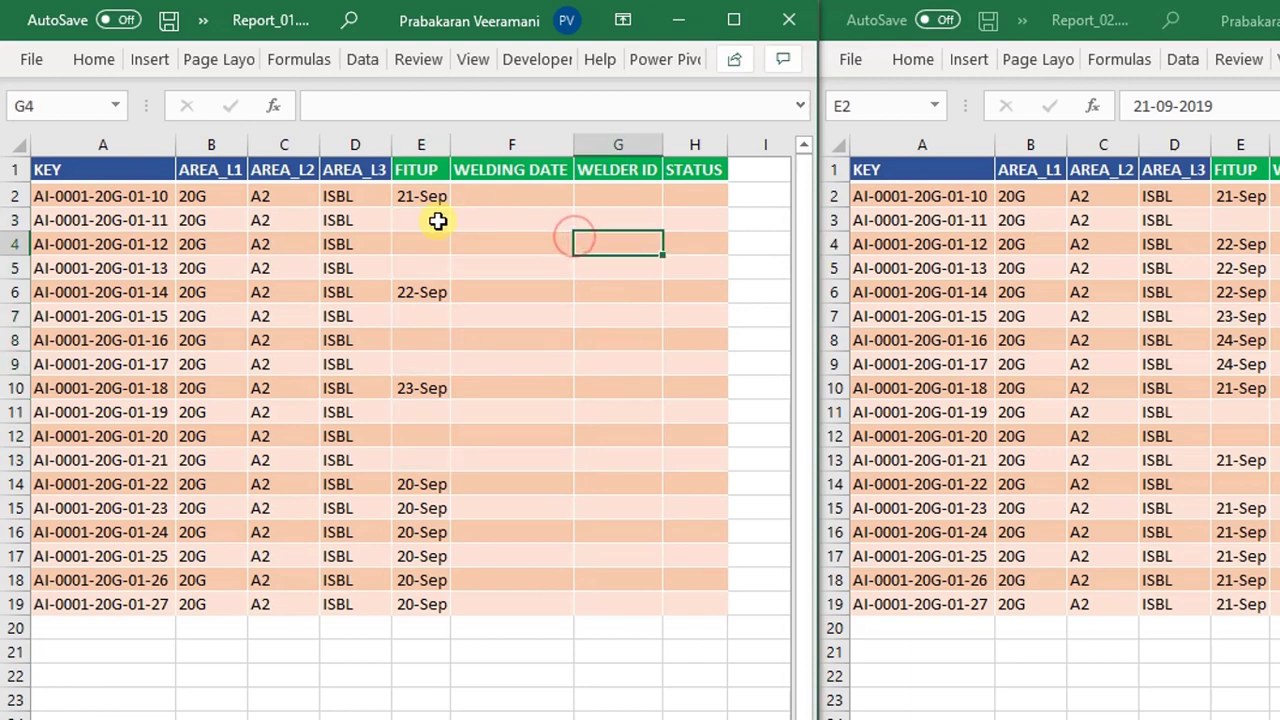
{"action": "left_click", "coordinate": [438, 221]}
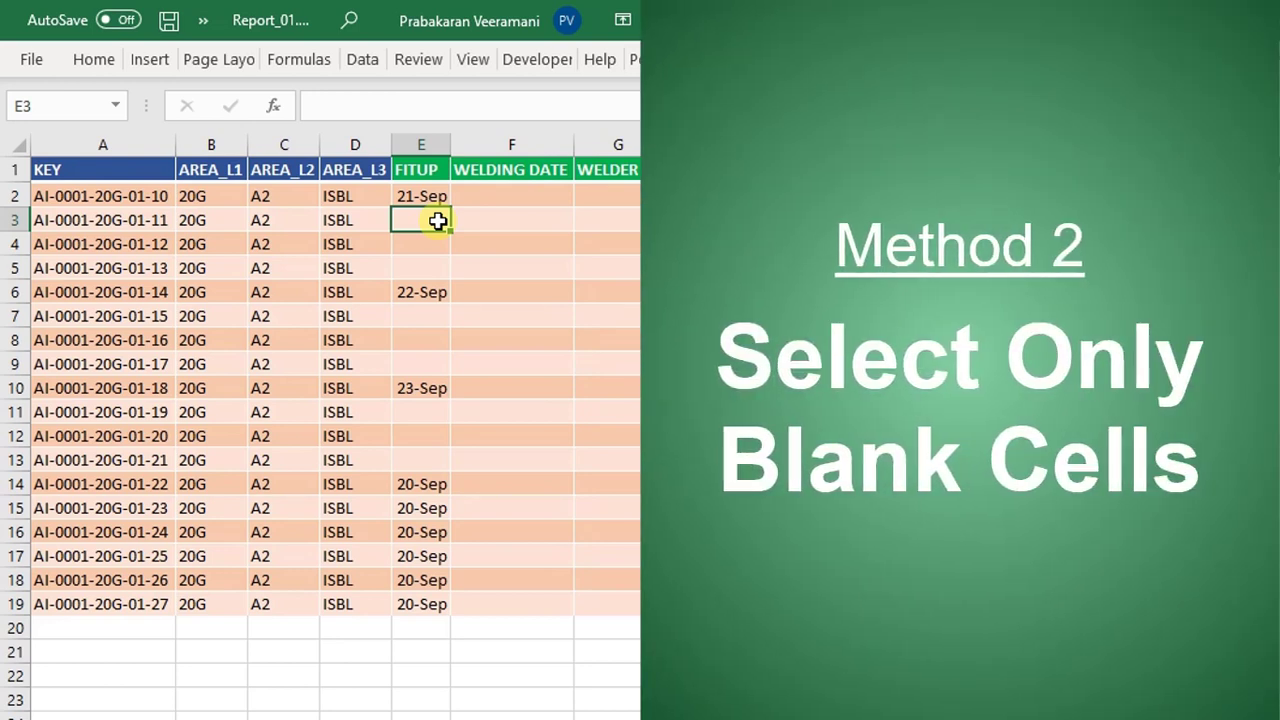
Step: Turn on AutoFilter in both Report_01 and Report_02 with Alt+D, F
{"action": "left_click", "coordinate": [332, 173]}
{"action": "key", "text": "alt+d"}
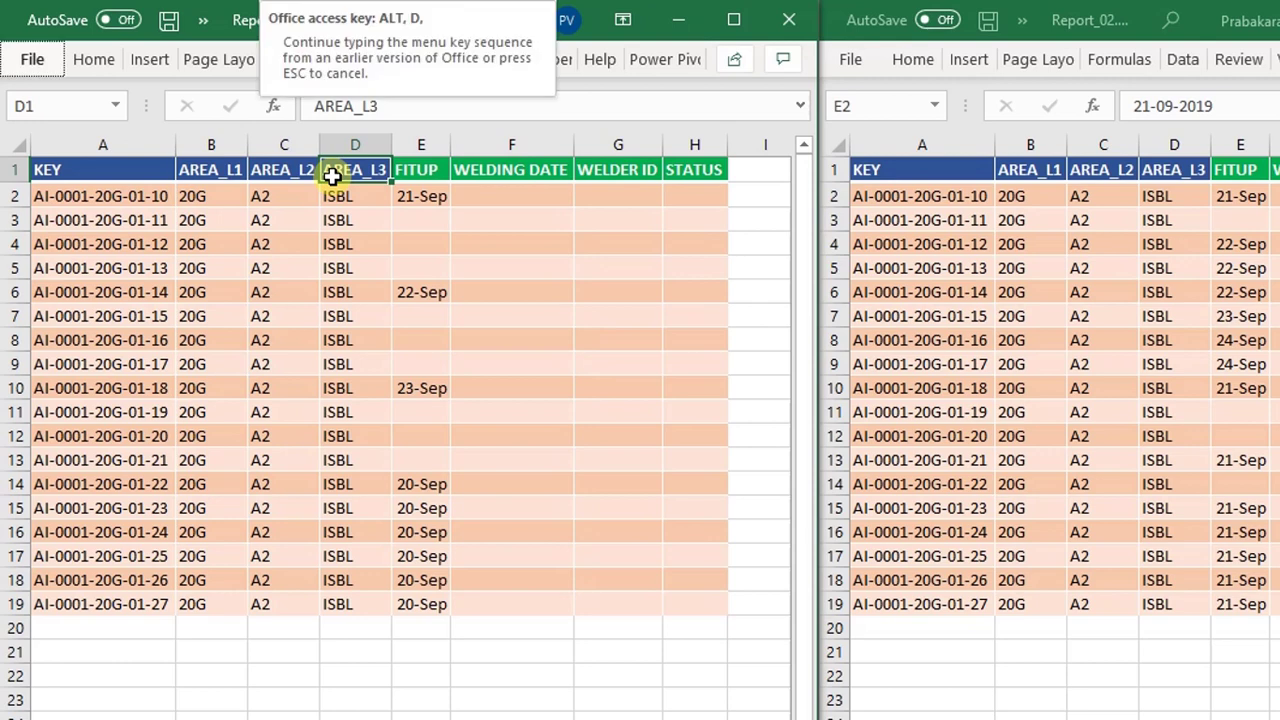
{"action": "key", "text": "f"}
{"action": "key", "text": "f"}
{"action": "left_click", "coordinate": [1080, 180]}
{"action": "key", "text": "alt+d"}
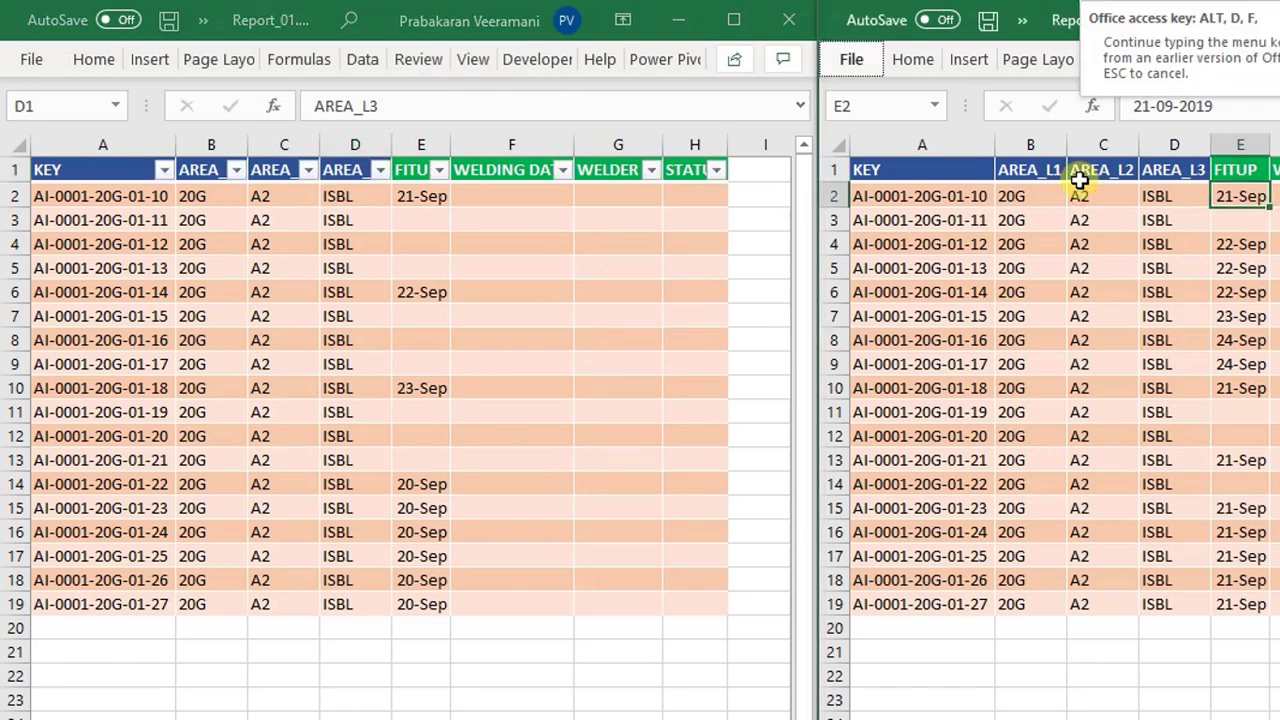
{"action": "key", "text": "f"}
{"action": "key", "text": "f"}
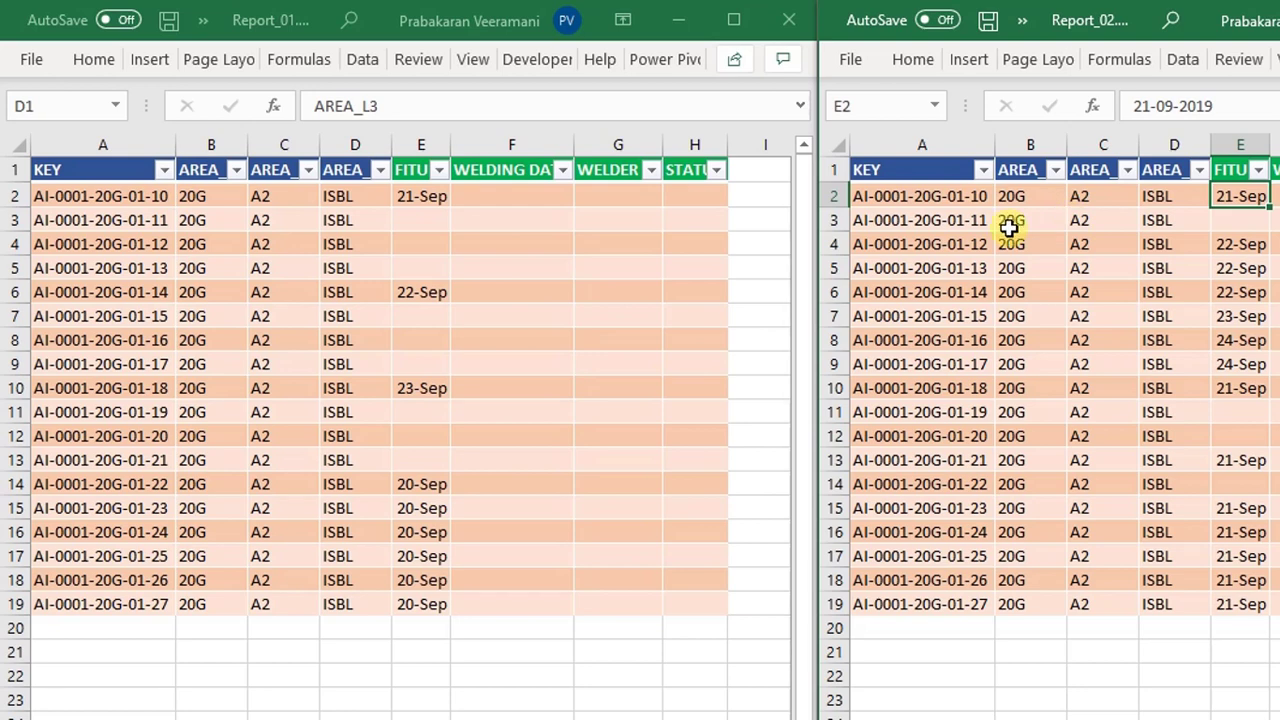
{"action": "left_click", "coordinate": [1274, 292]}
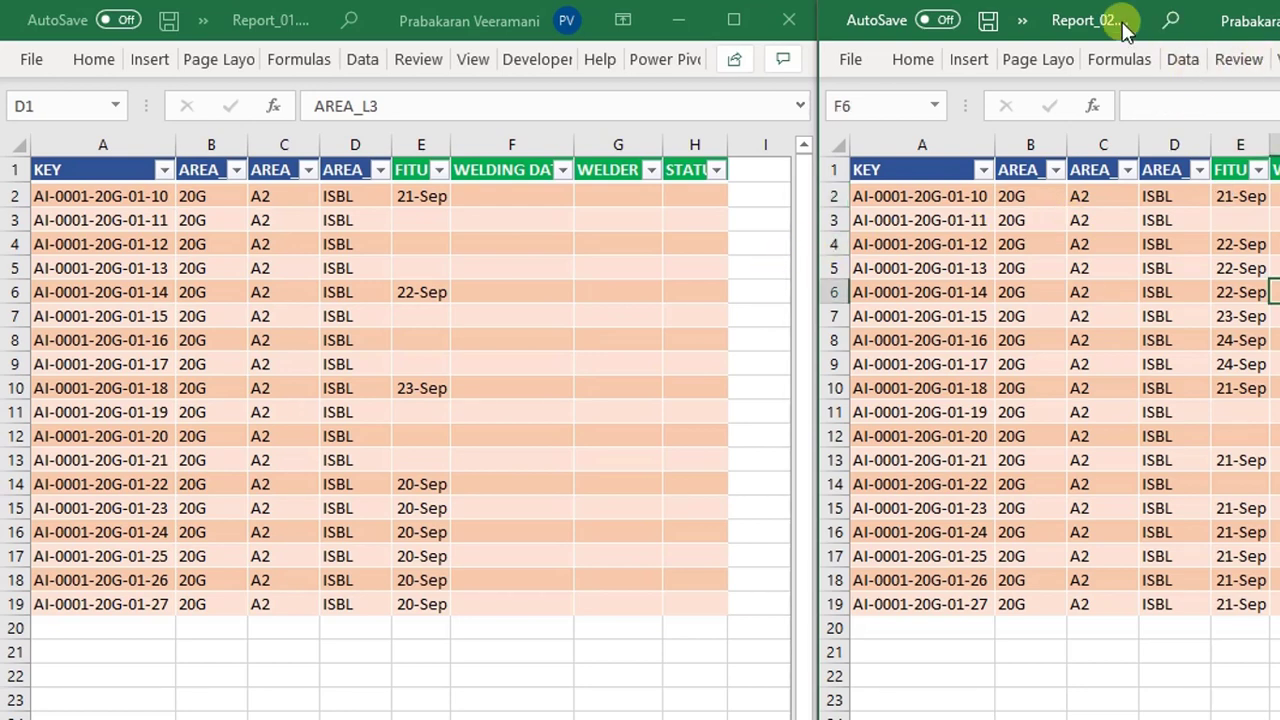
{"action": "left_click", "coordinate": [530, 252]}
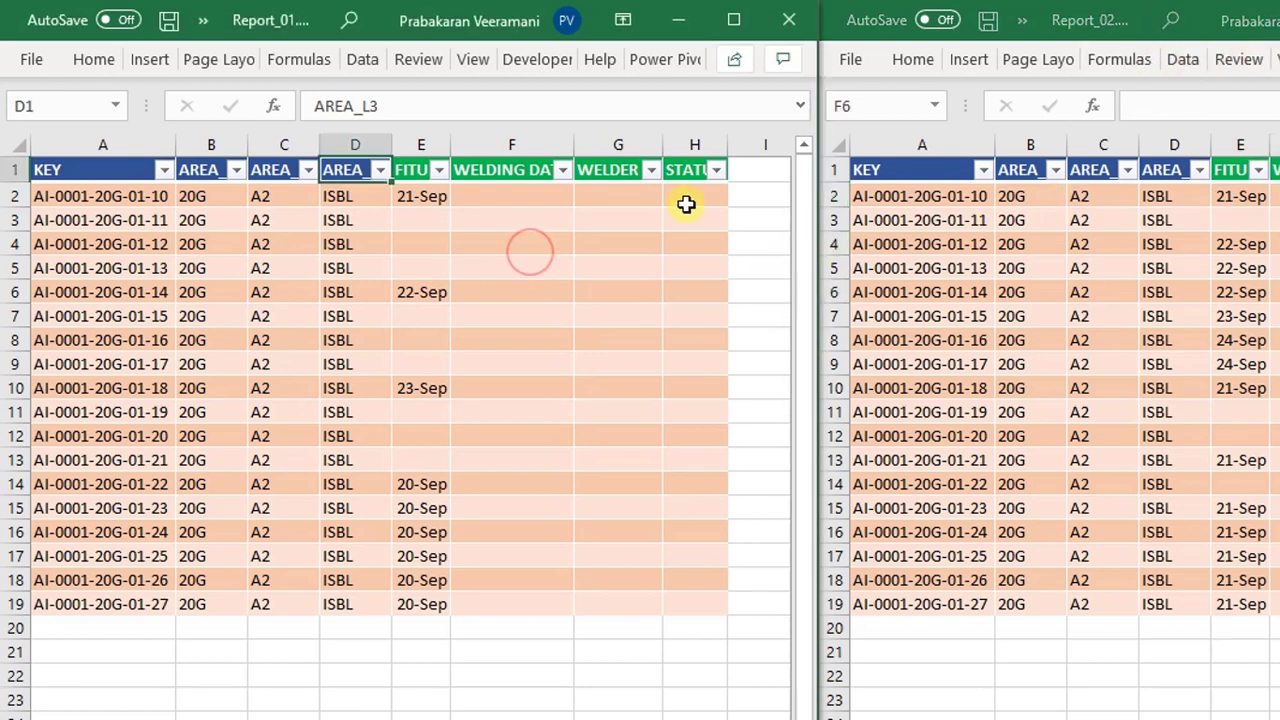
Step: Filter Report_01's FITUP column to show only (Blanks)
{"action": "left_click", "coordinate": [439, 172]}
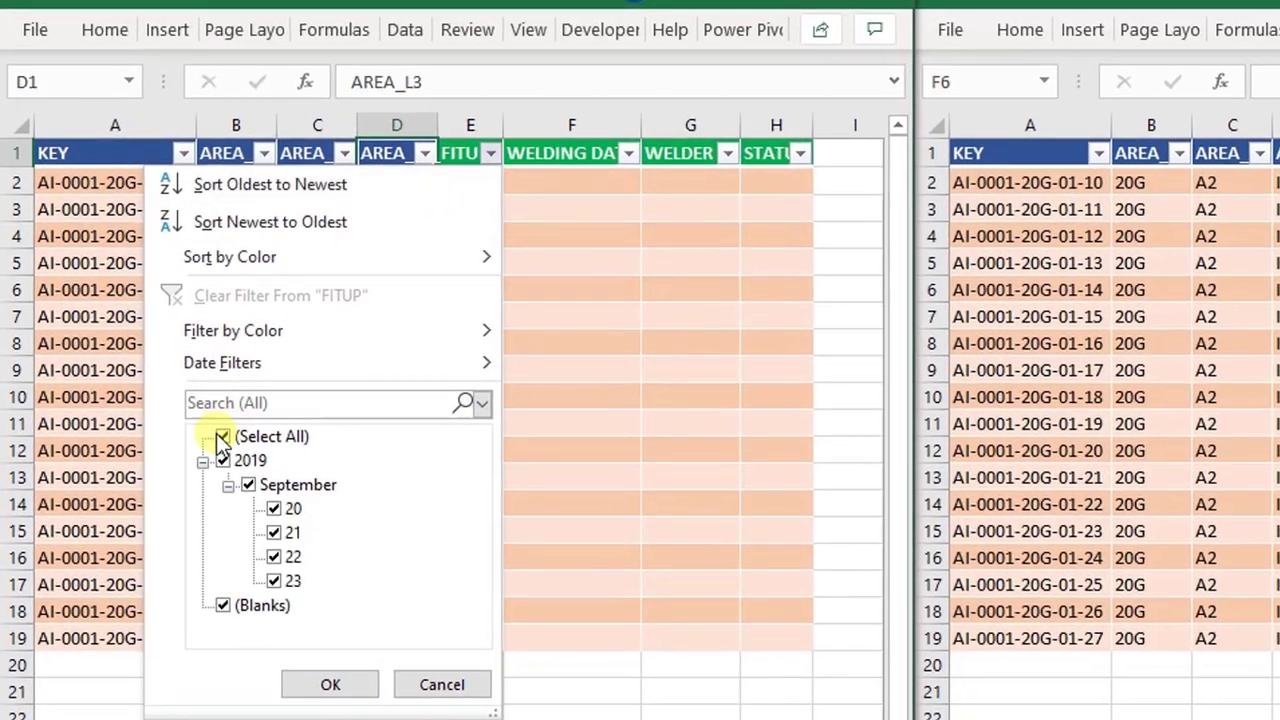
{"action": "left_click", "coordinate": [222, 437]}
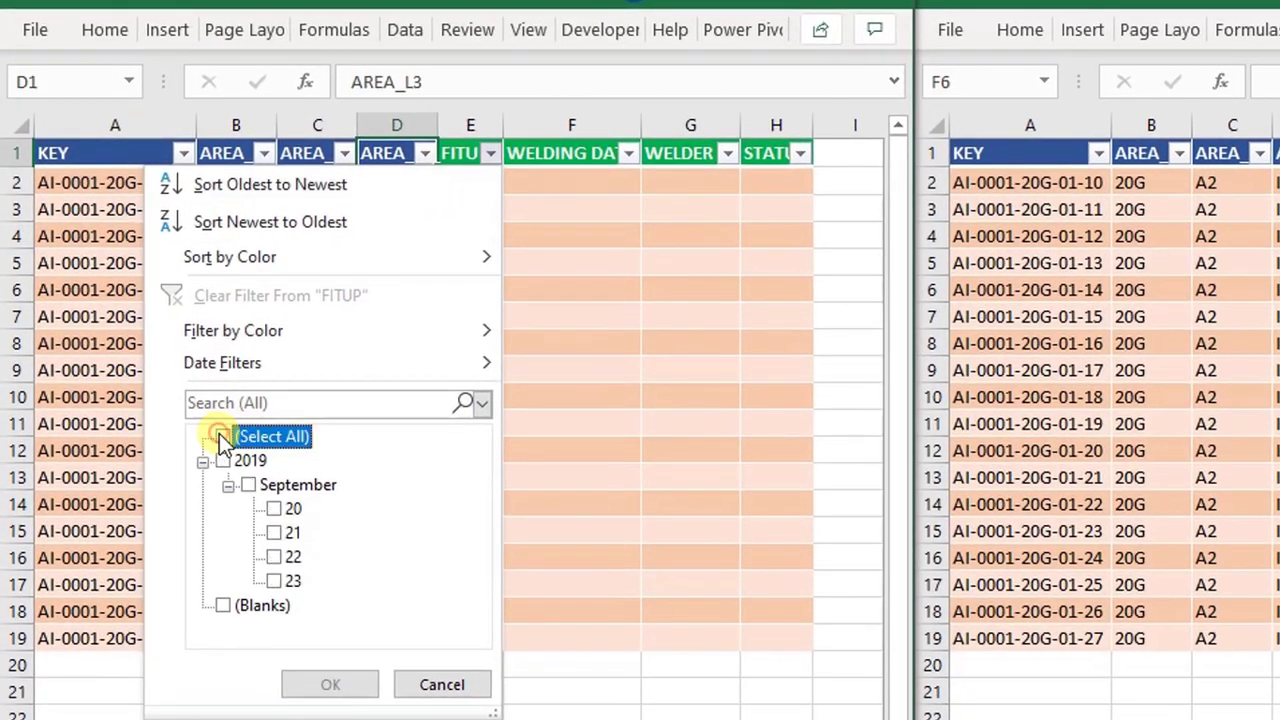
{"action": "left_click", "coordinate": [223, 606]}
{"action": "left_click", "coordinate": [305, 683]}
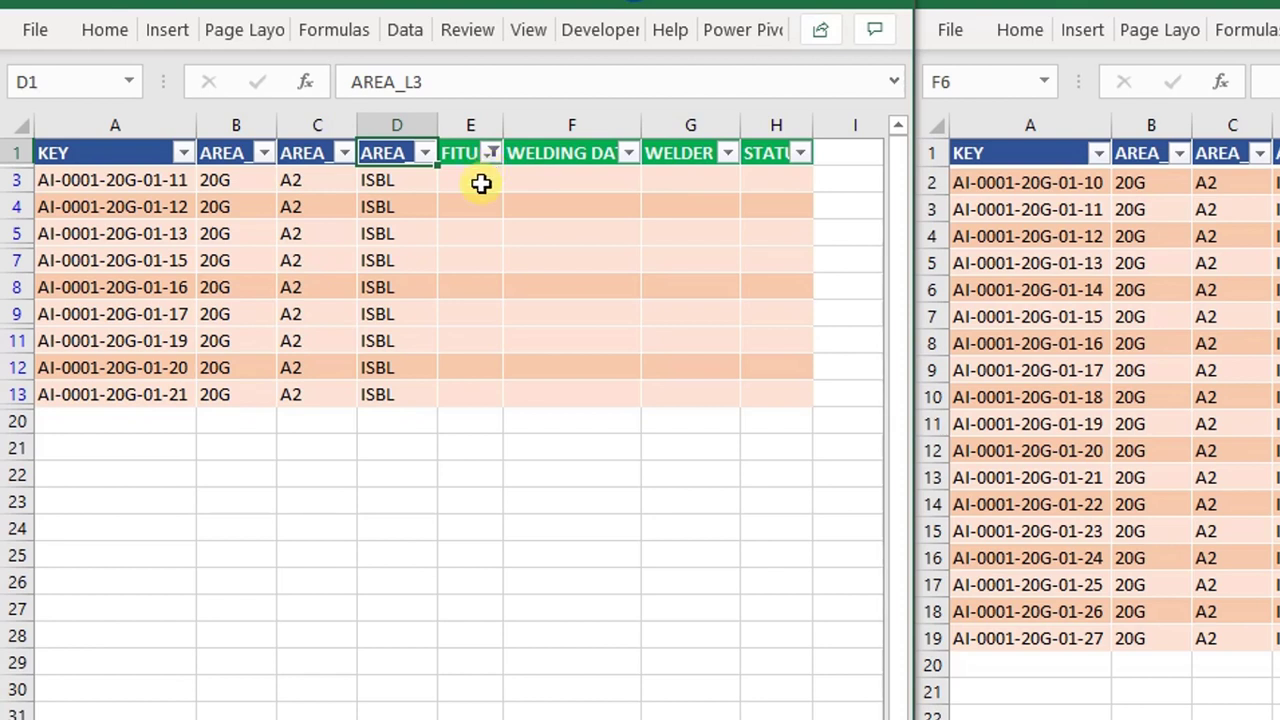
Step: Select E3:E13 in the filtered list and restrict it to visible cells with Alt+;
{"action": "left_click_drag", "start_coordinate": [481, 183], "coordinate": [465, 391]}
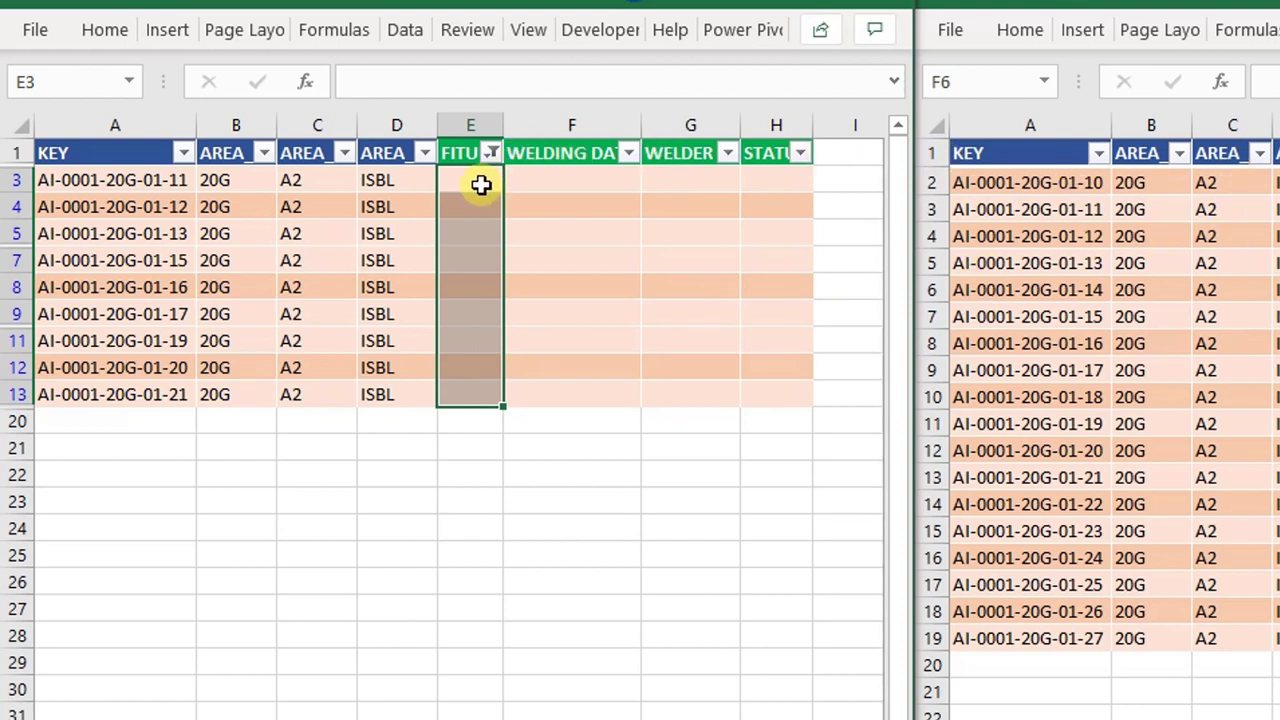
{"action": "left_click_drag", "start_coordinate": [481, 183], "coordinate": [474, 395]}
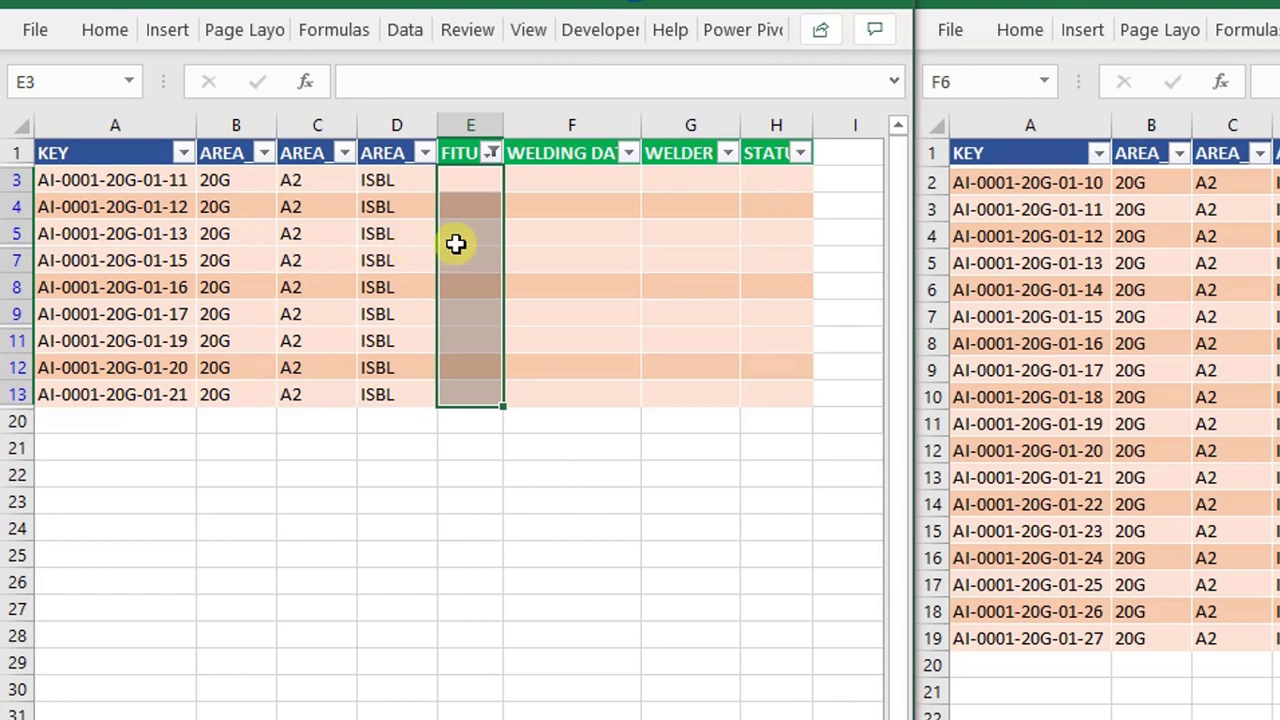
{"action": "key", "text": "alt+semicolon"}
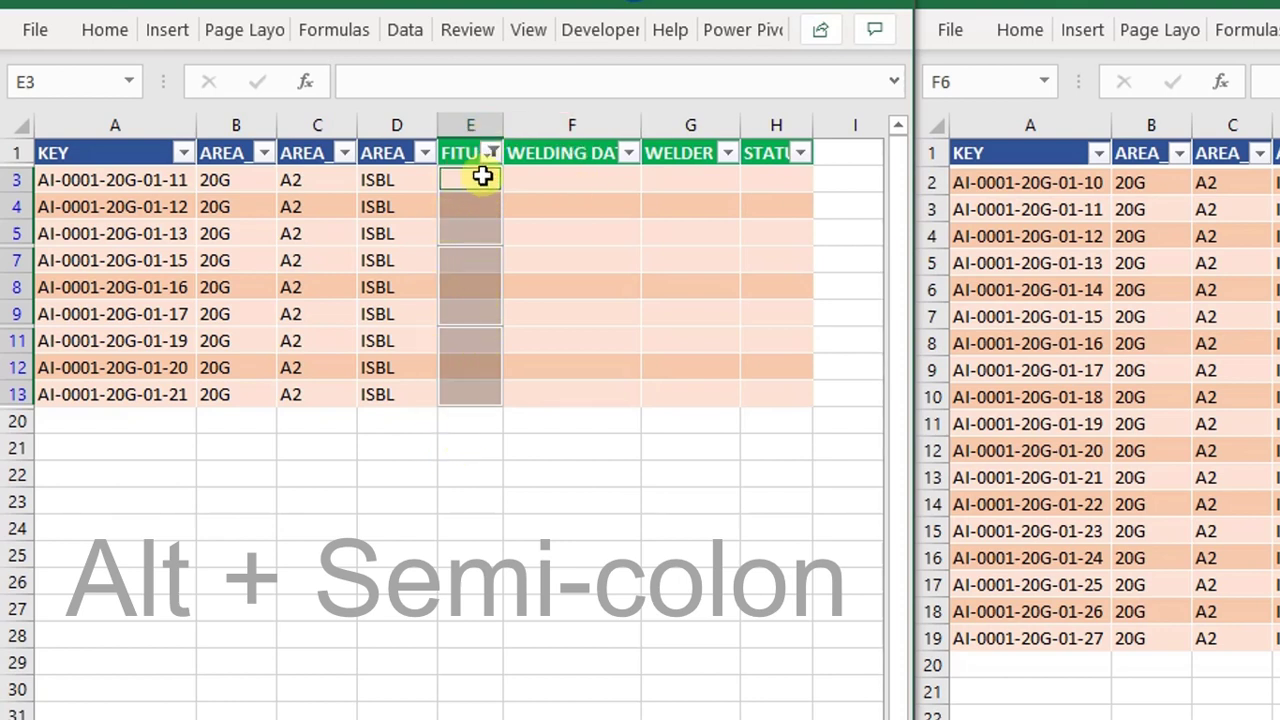
{"action": "left_click_drag", "start_coordinate": [480, 177], "coordinate": [474, 386]}
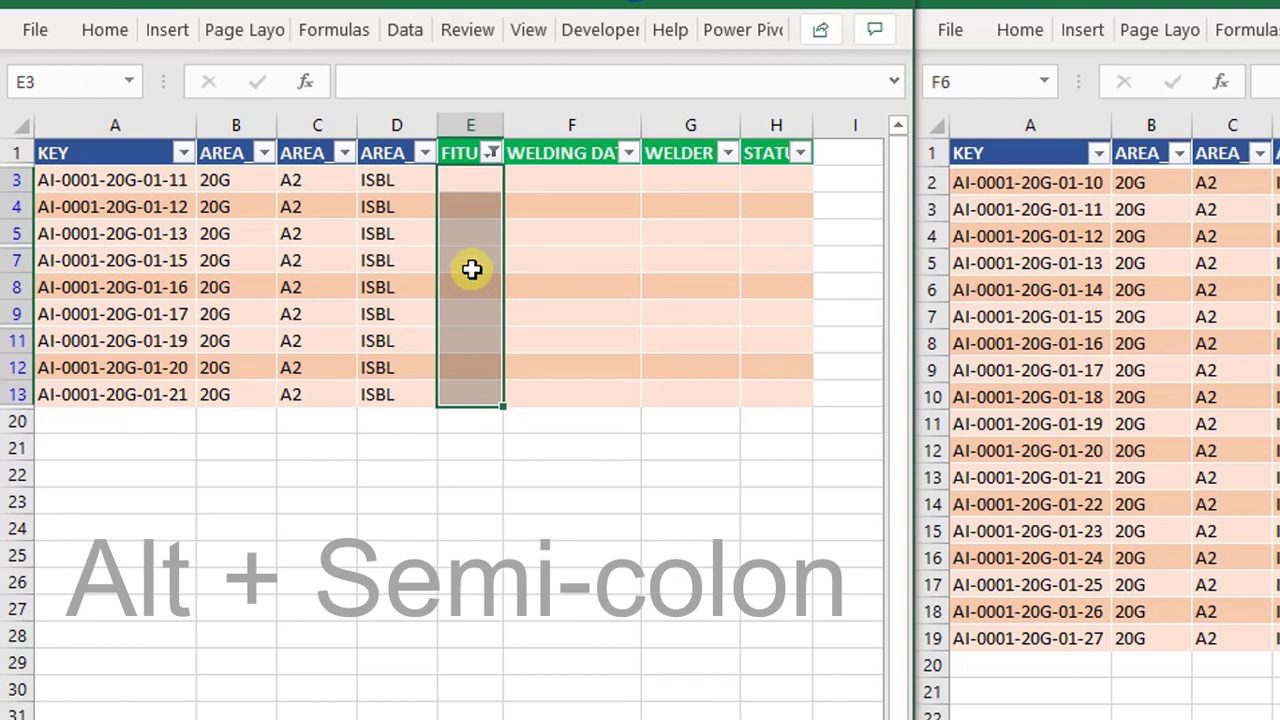
{"action": "key", "text": "alt+semicolon"}
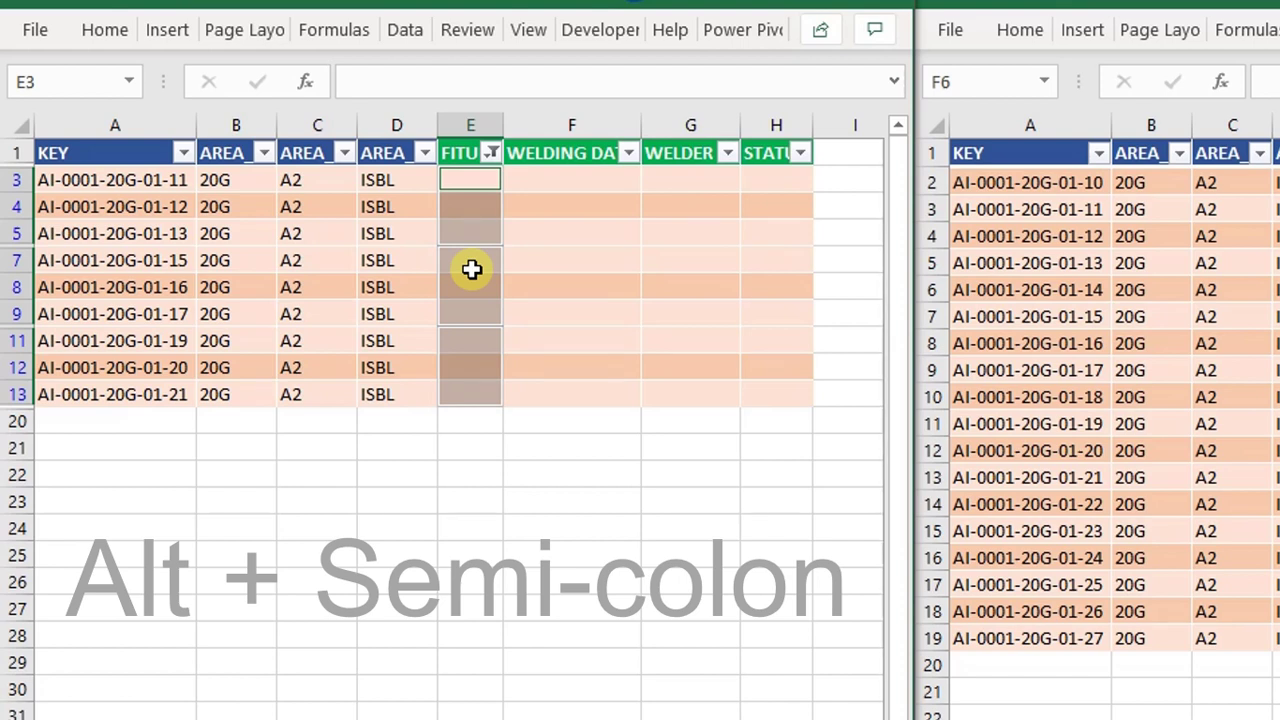
Step: Fill the visible FITUP cells with =VLOOKUP(A3,[Report_02.xlsb]Sheet1!$A$1:$E$19,5,0)
{"action": "type", "text": "="}
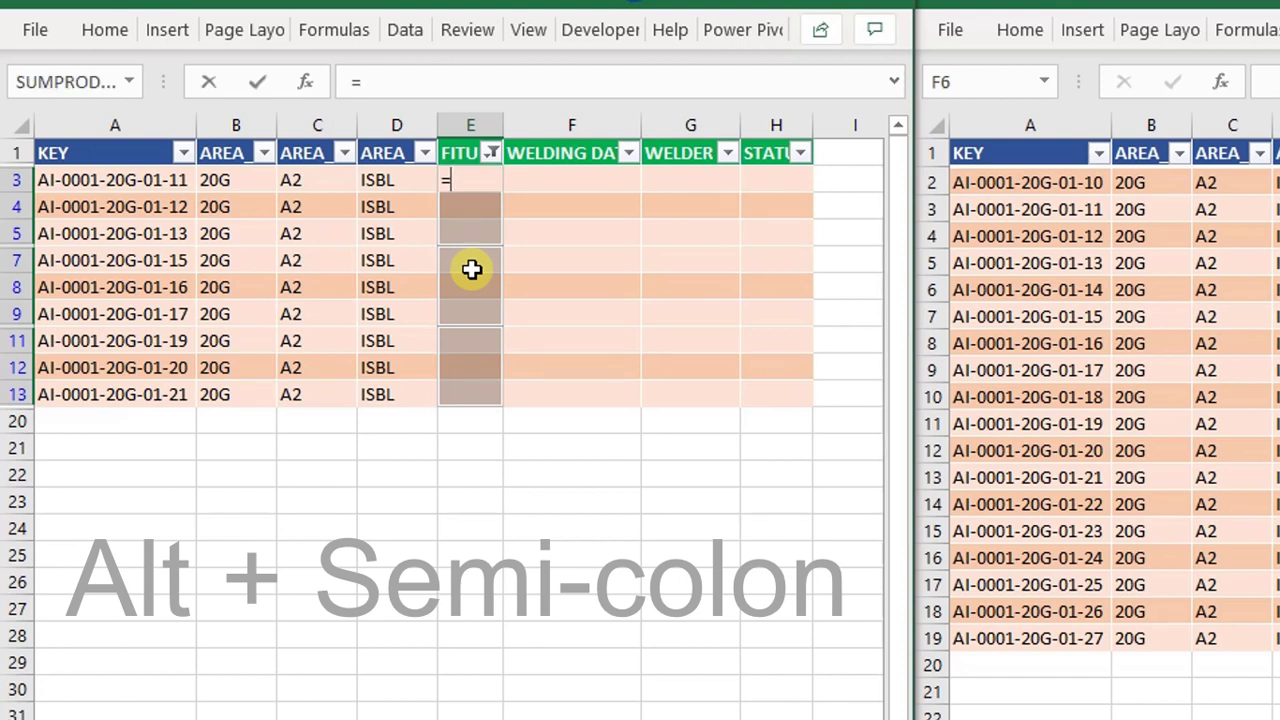
{"action": "type", "text": "vlook"}
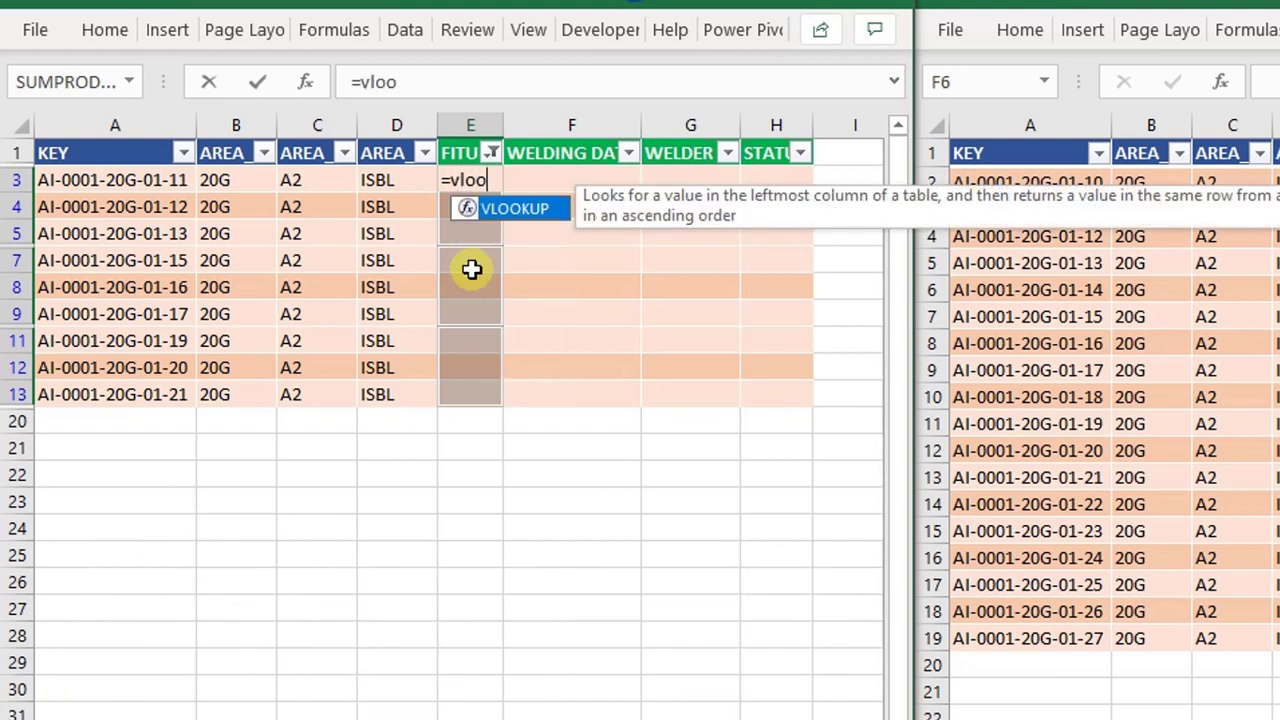
{"action": "key", "text": "Tab"}
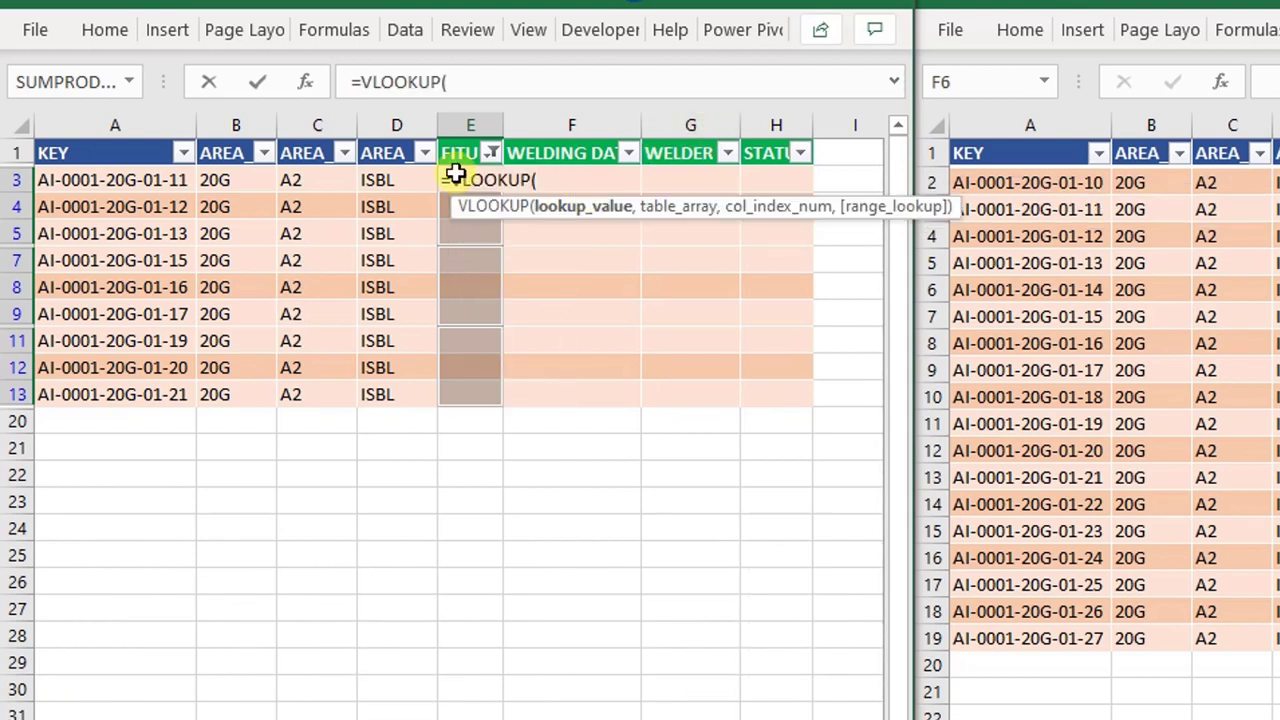
{"action": "left_click", "coordinate": [86, 180]}
{"action": "type", "text": ","}
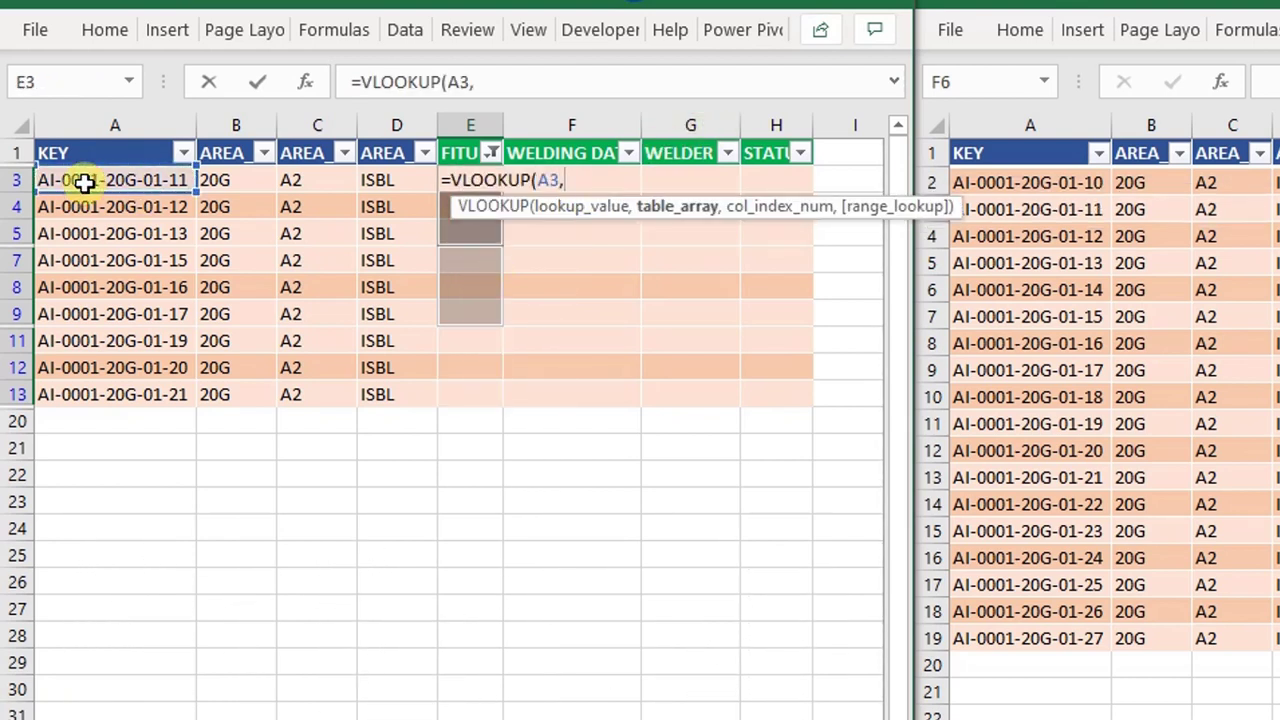
{"action": "left_click", "coordinate": [997, 156]}
{"action": "left_click", "coordinate": [997, 156]}
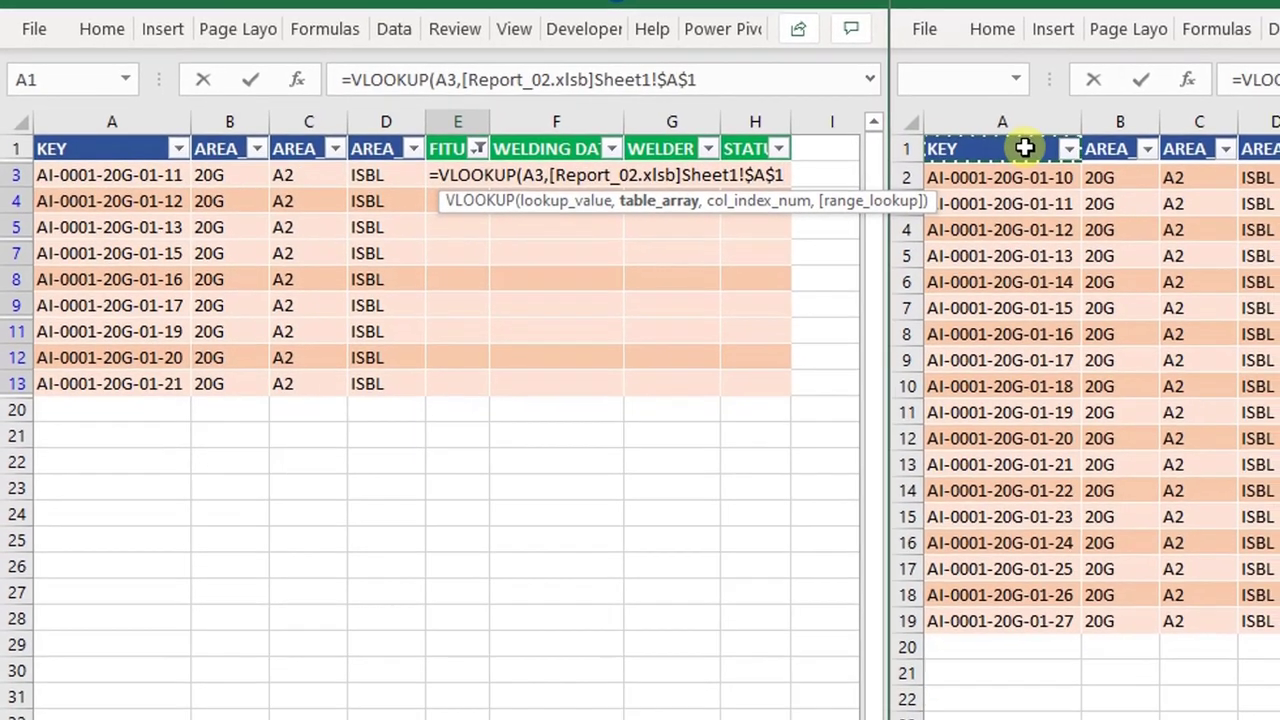
{"action": "key", "text": "ctrl+shift+Right"}
{"action": "key", "text": "shift+Left"}
{"action": "key", "text": "shift+Left"}
{"action": "key", "text": "shift+Left"}
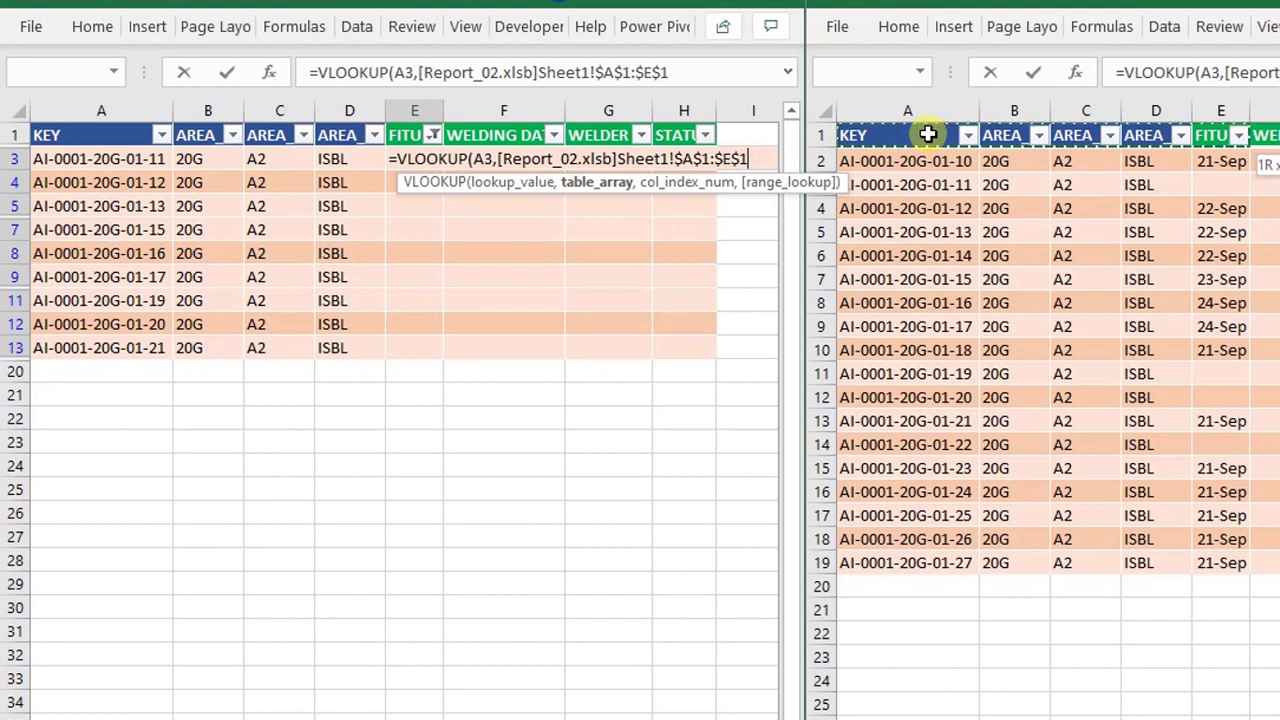
{"action": "key", "text": "ctrl+shift+Down"}
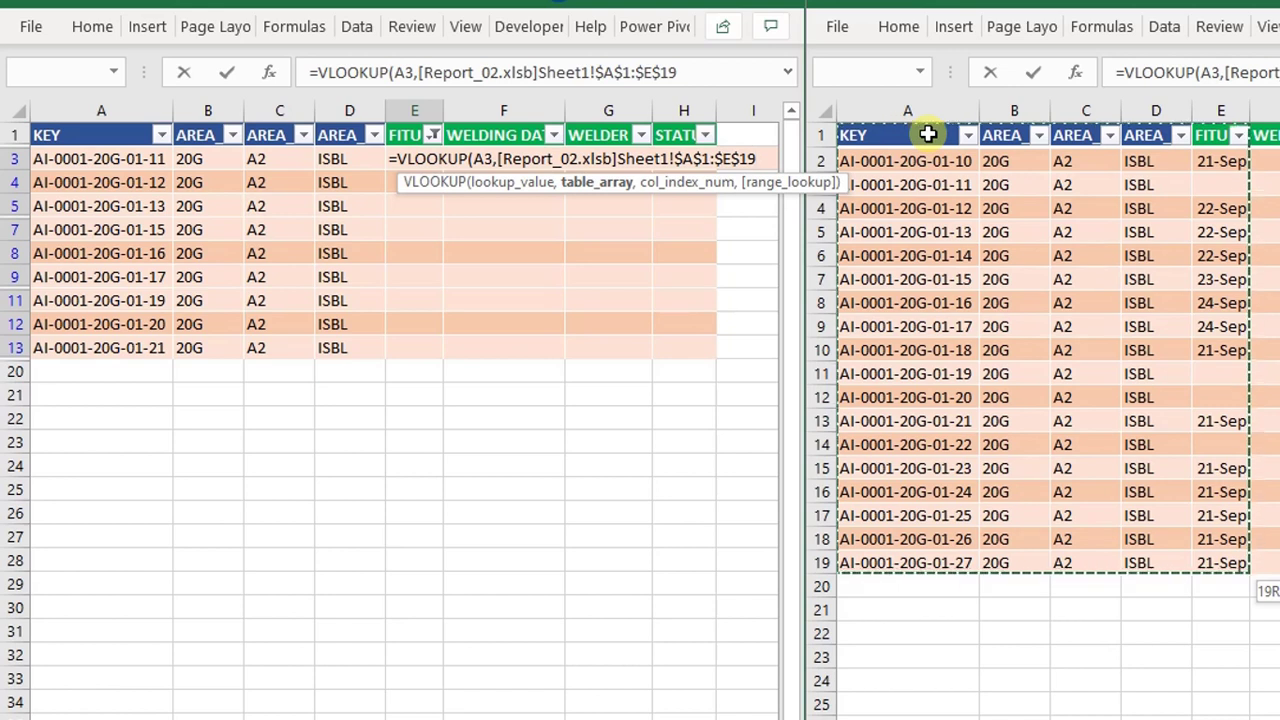
{"action": "type", "text": ","}
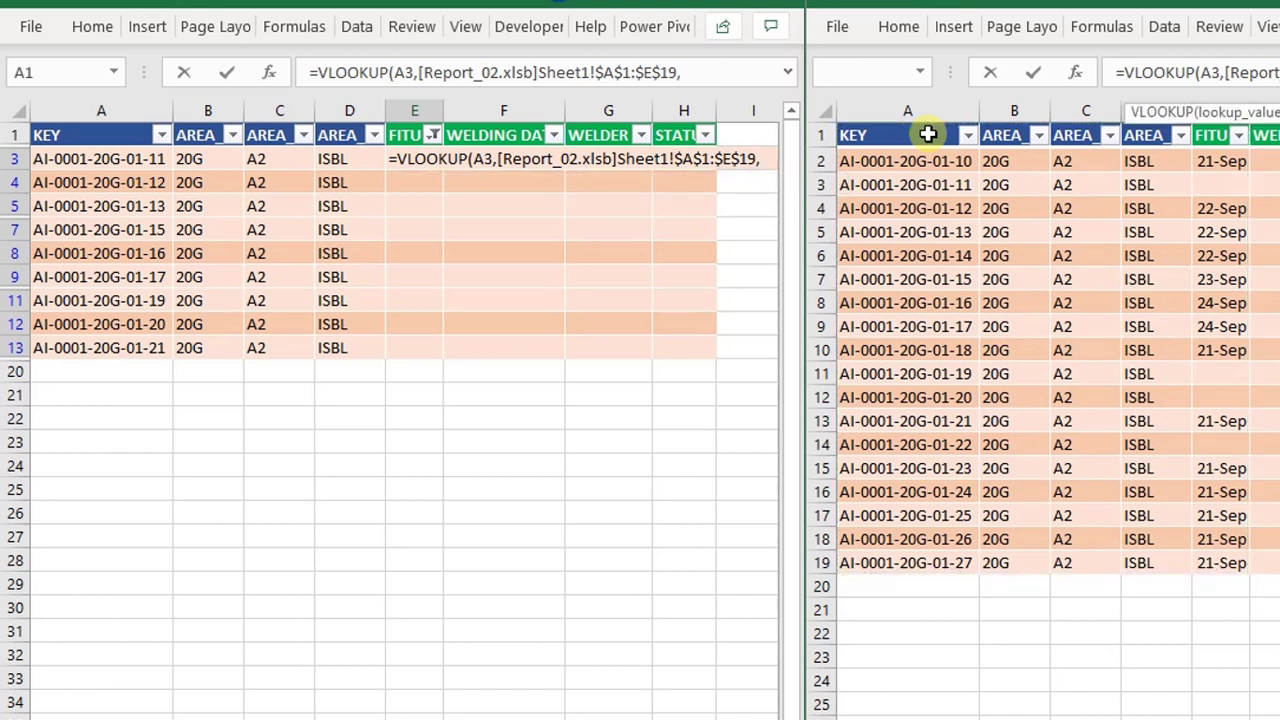
{"action": "type", "text": "5,0"}
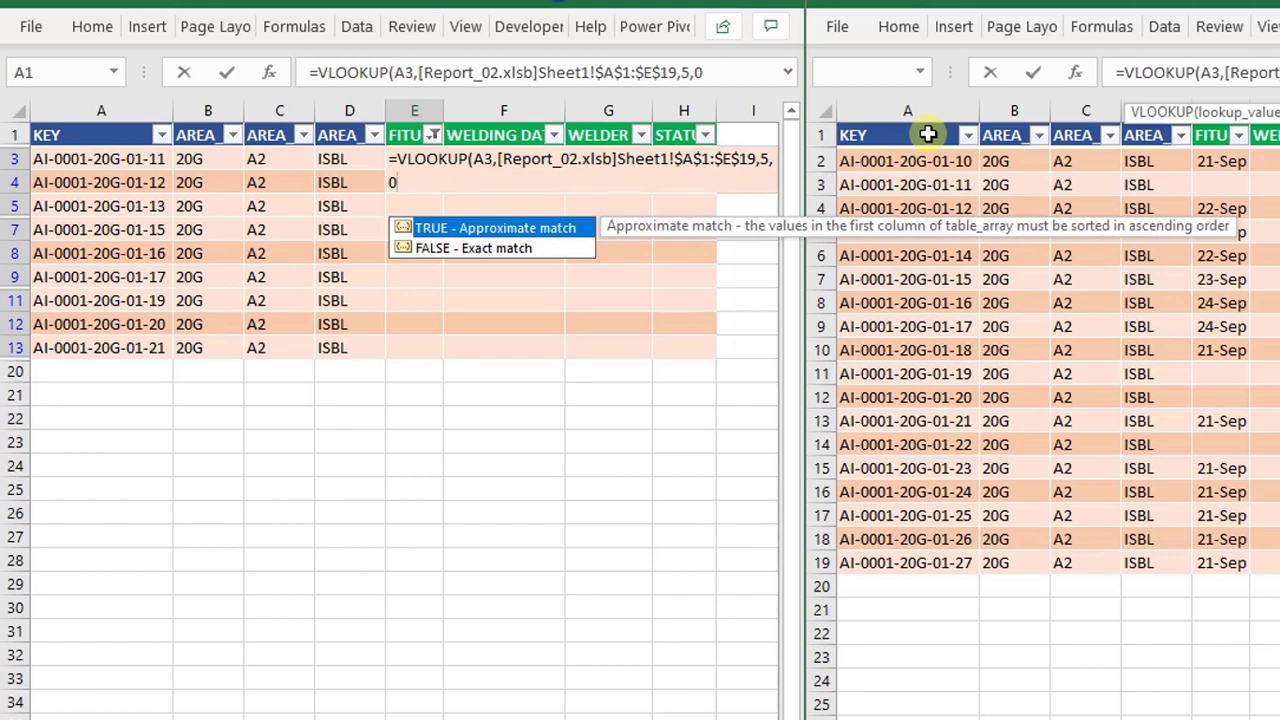
{"action": "type", "text": ")"}
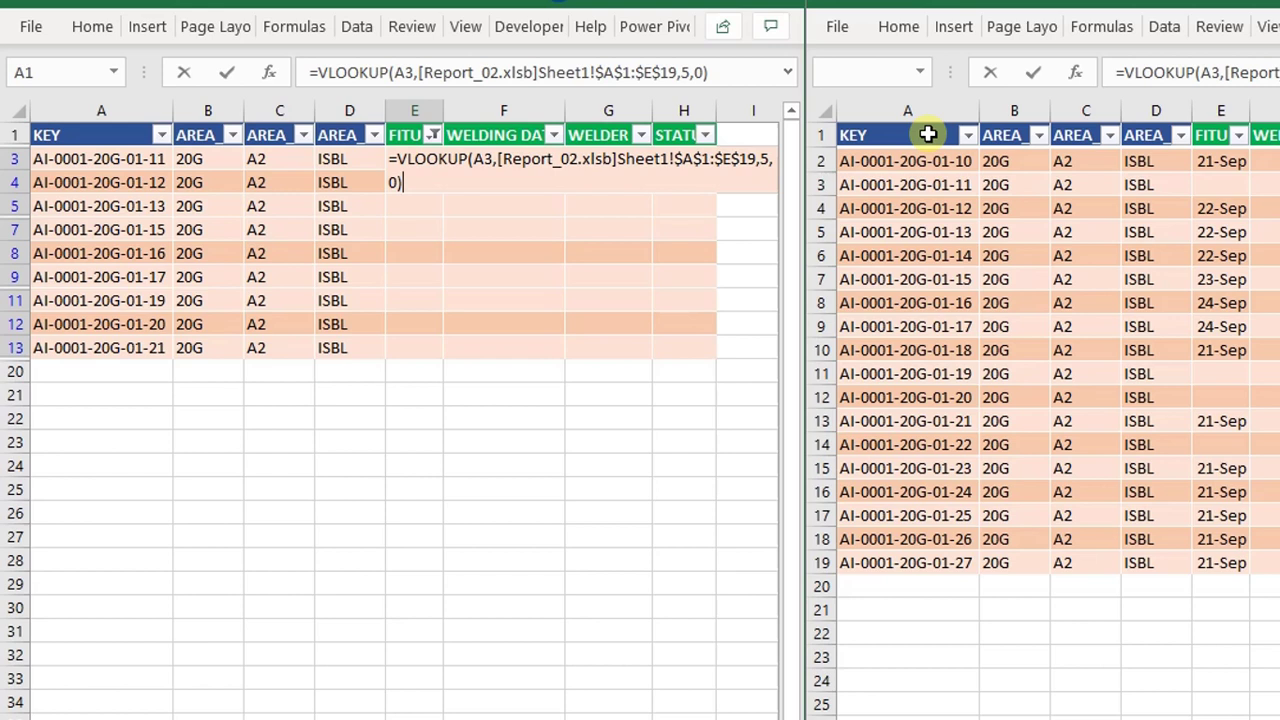
{"action": "key", "text": "ctrl+Return"}
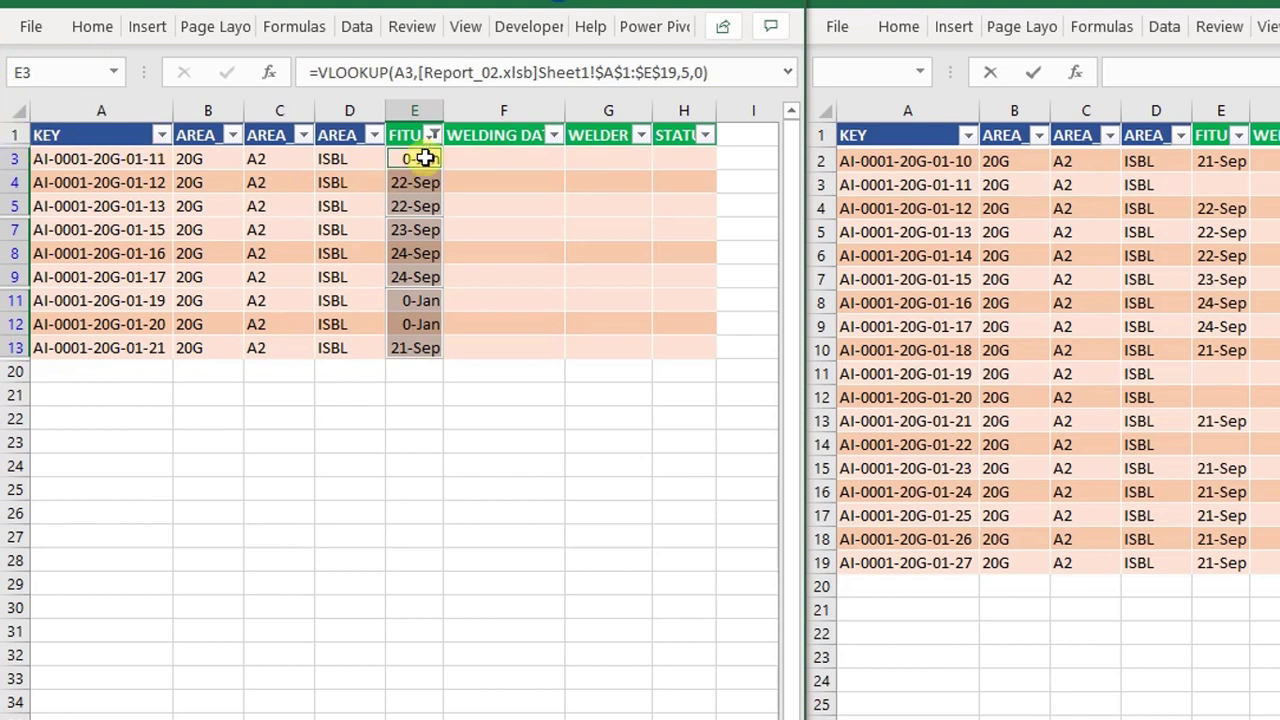
Step: Wrap E3's lookup as IF(VLOOKUP(...)=0,"",VLOOKUP(...)) in the expanded formula bar
{"action": "left_click", "coordinate": [785, 72]}
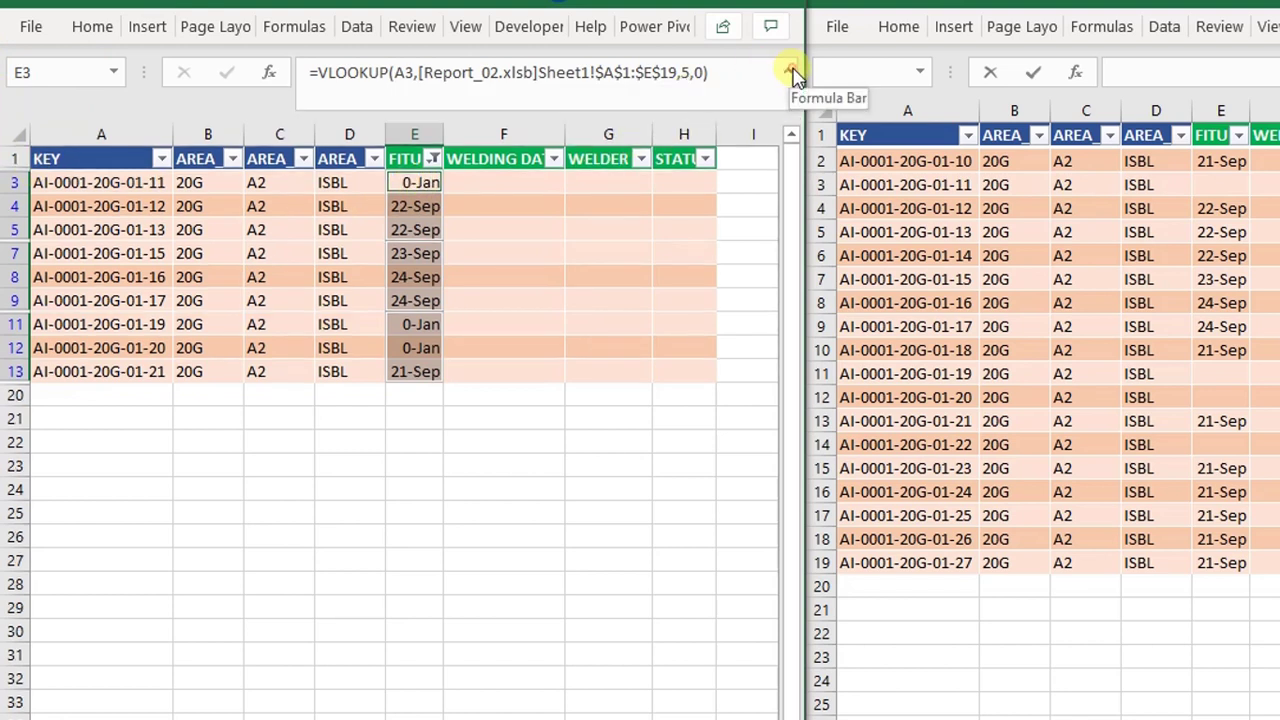
{"action": "left_click", "coordinate": [318, 72]}
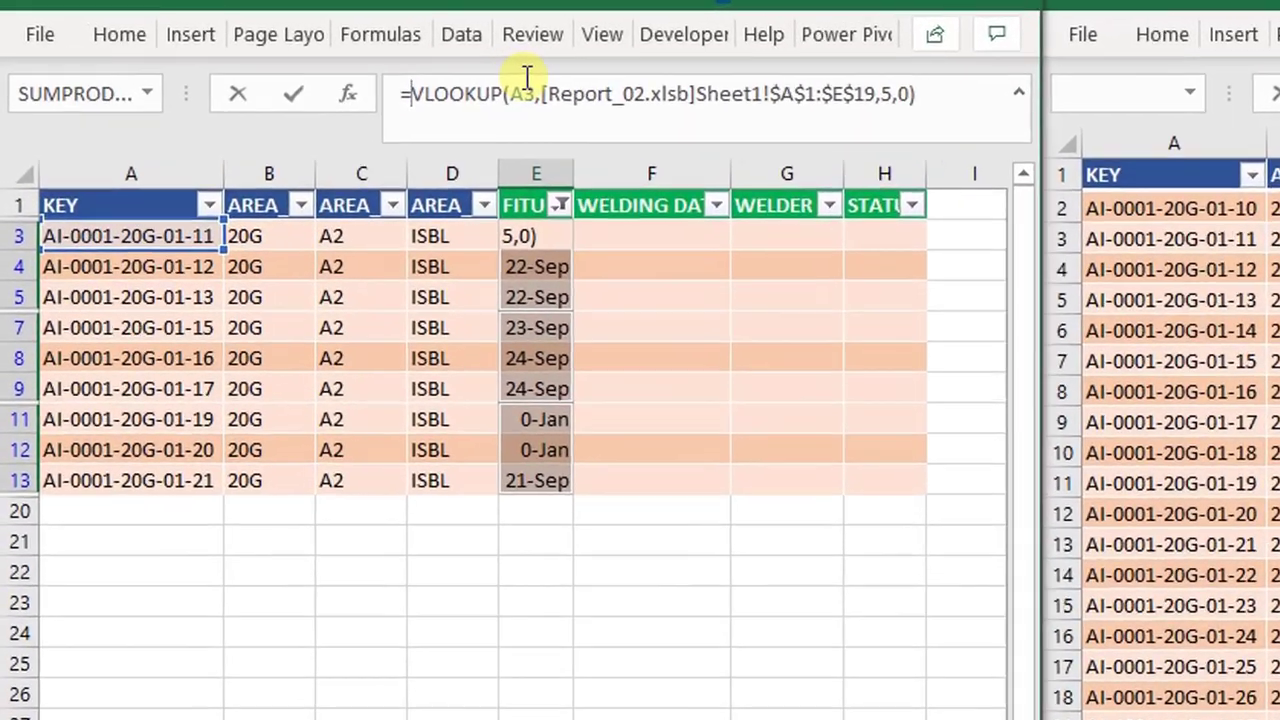
{"action": "type", "text": "if("}
{"action": "key", "text": "shift+End"}
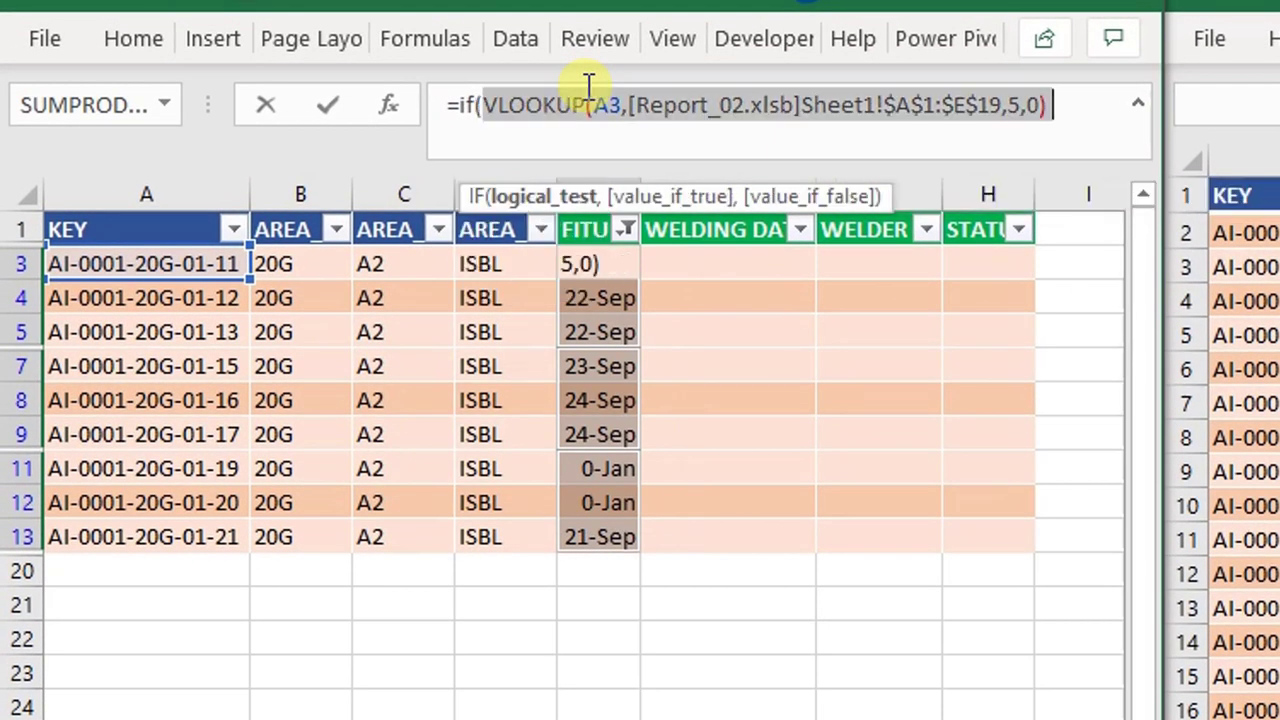
{"action": "key", "text": "End"}
{"action": "type", "text": "=0"}
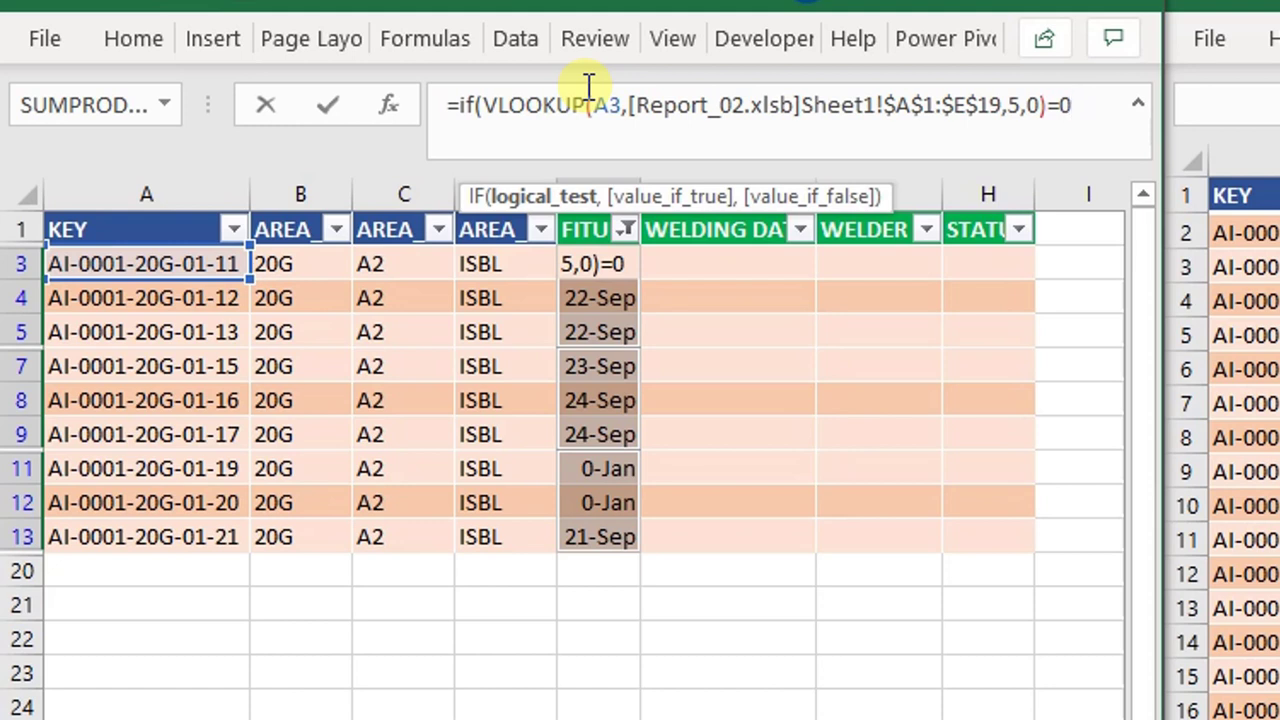
{"action": "type", "text": ",\"\""}
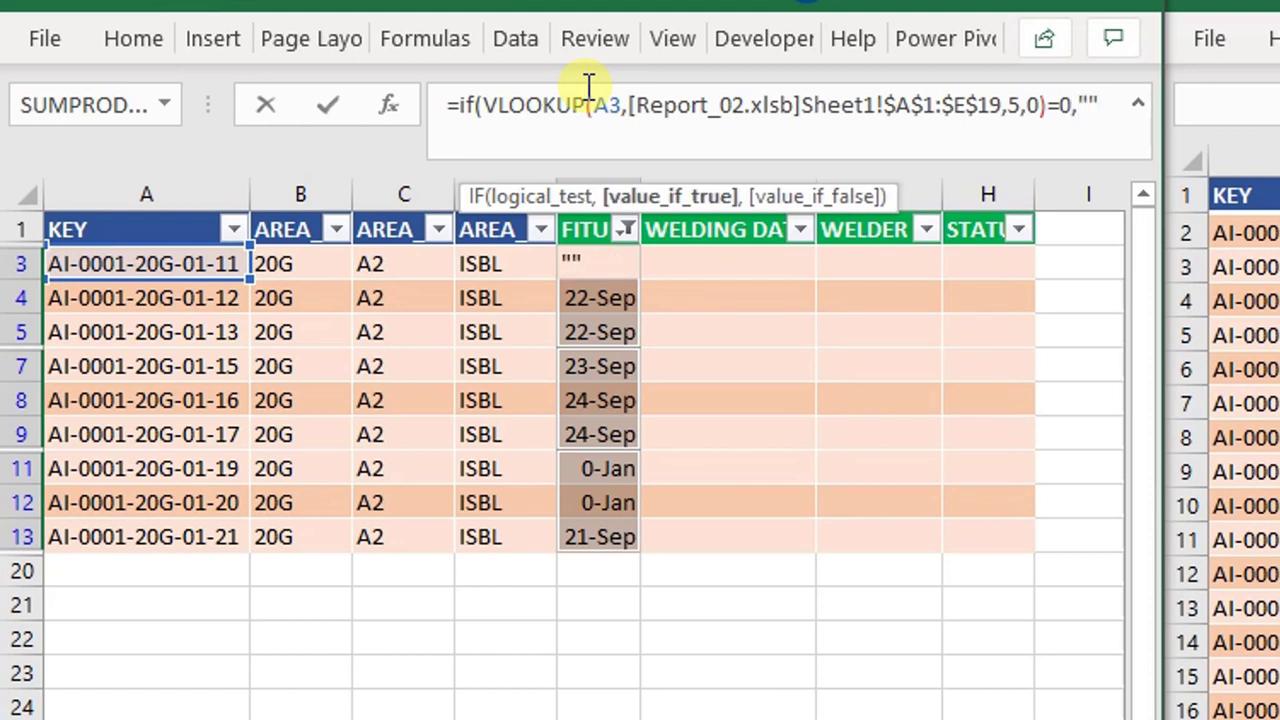
{"action": "type", "text": ","}
{"action": "left_click_drag", "start_coordinate": [484, 104], "coordinate": [1047, 102]}
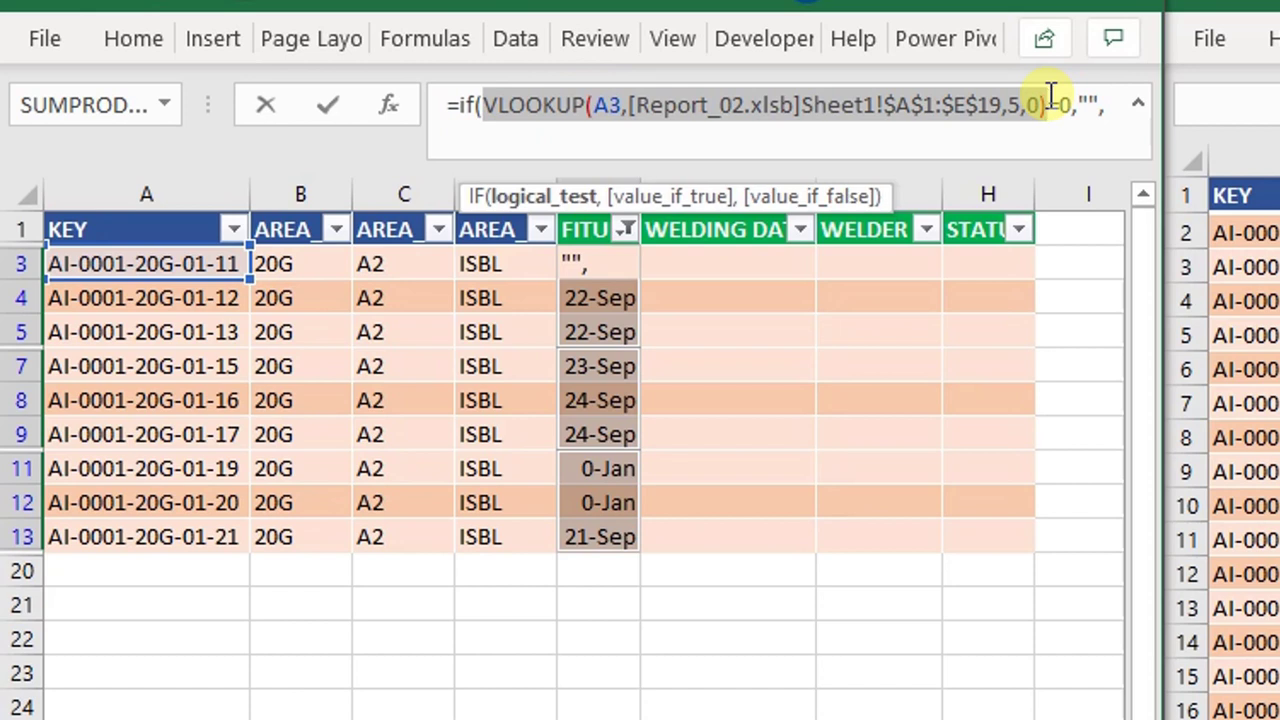
{"action": "key", "text": "ctrl+c"}
{"action": "left_click", "coordinate": [1118, 118]}
{"action": "key", "text": "ctrl+v"}
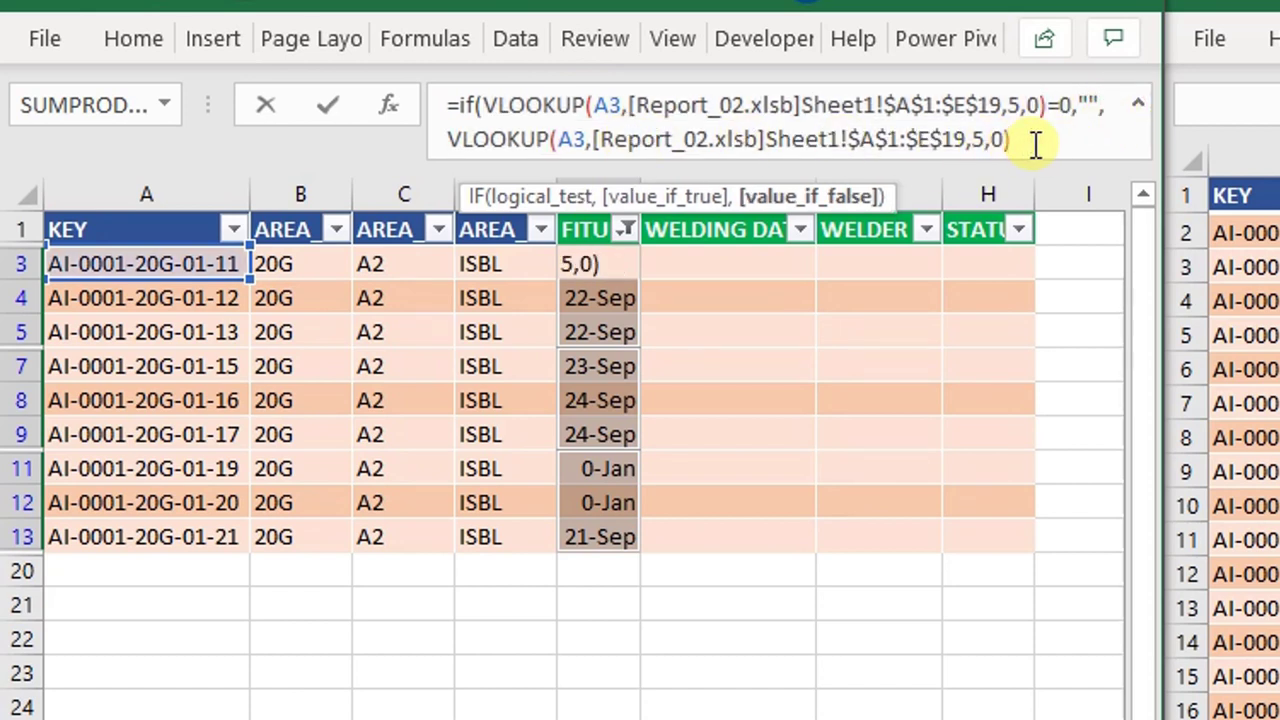
{"action": "type", "text": ")"}
Step: Review the IF arguments and commit the formula to all visible FITUP cells
{"action": "left_click", "coordinate": [1083, 104]}
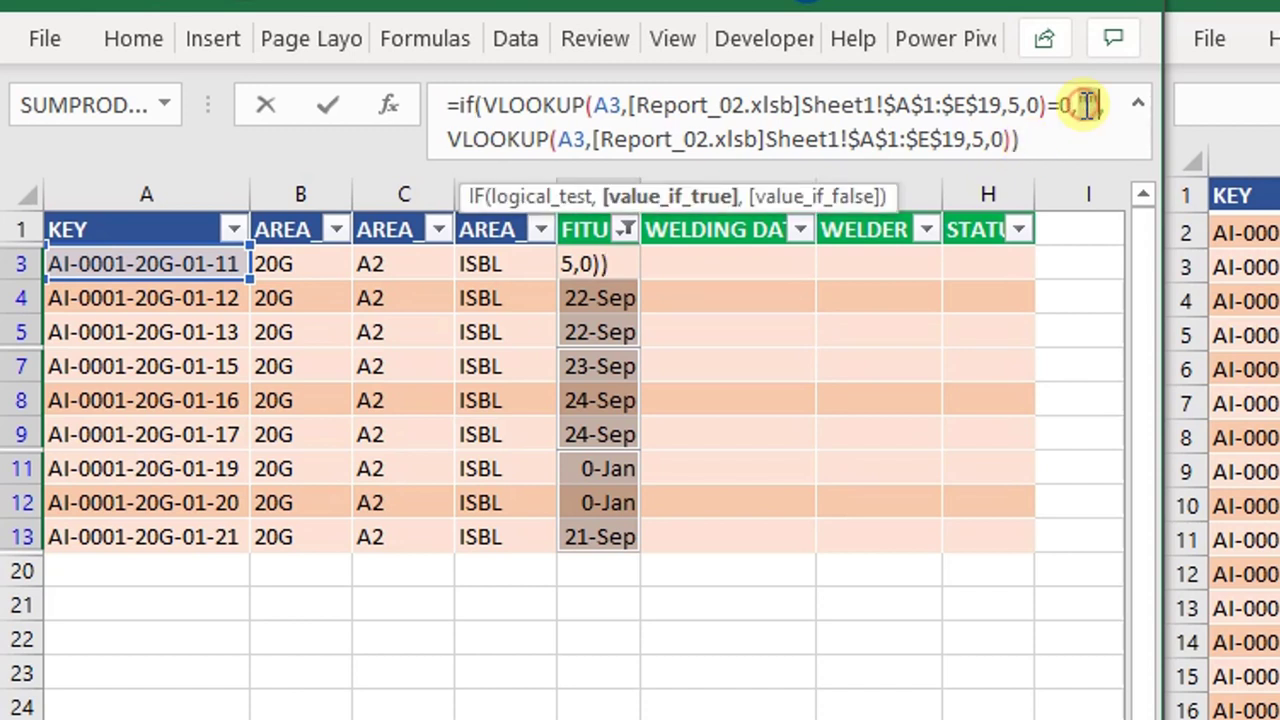
{"action": "left_click", "coordinate": [990, 138]}
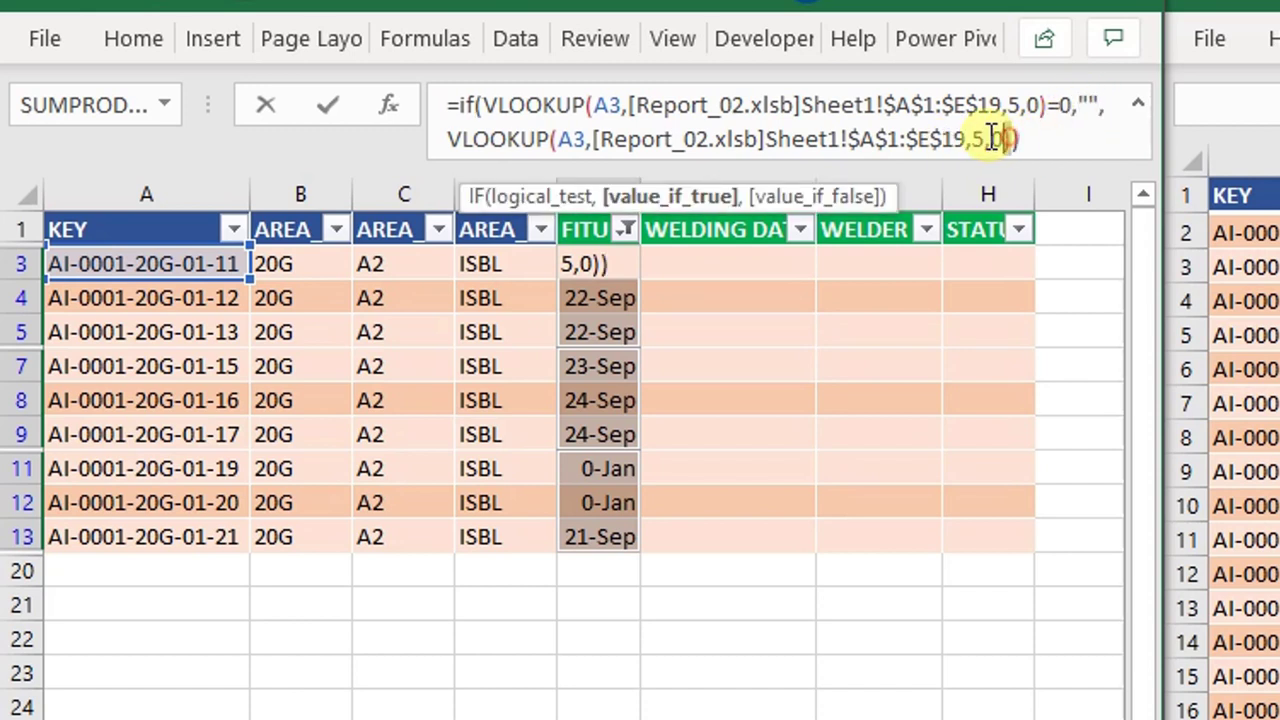
{"action": "left_click_drag", "start_coordinate": [1010, 139], "coordinate": [449, 157]}
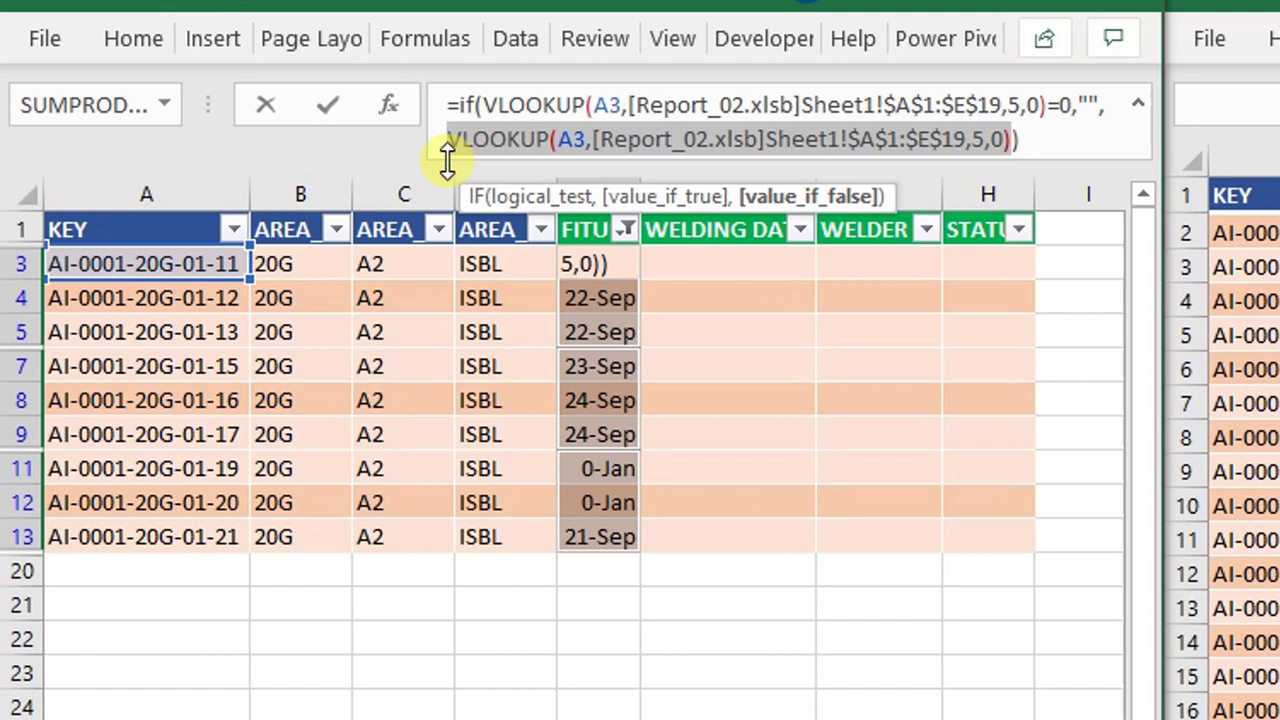
{"action": "left_click", "coordinate": [535, 199]}
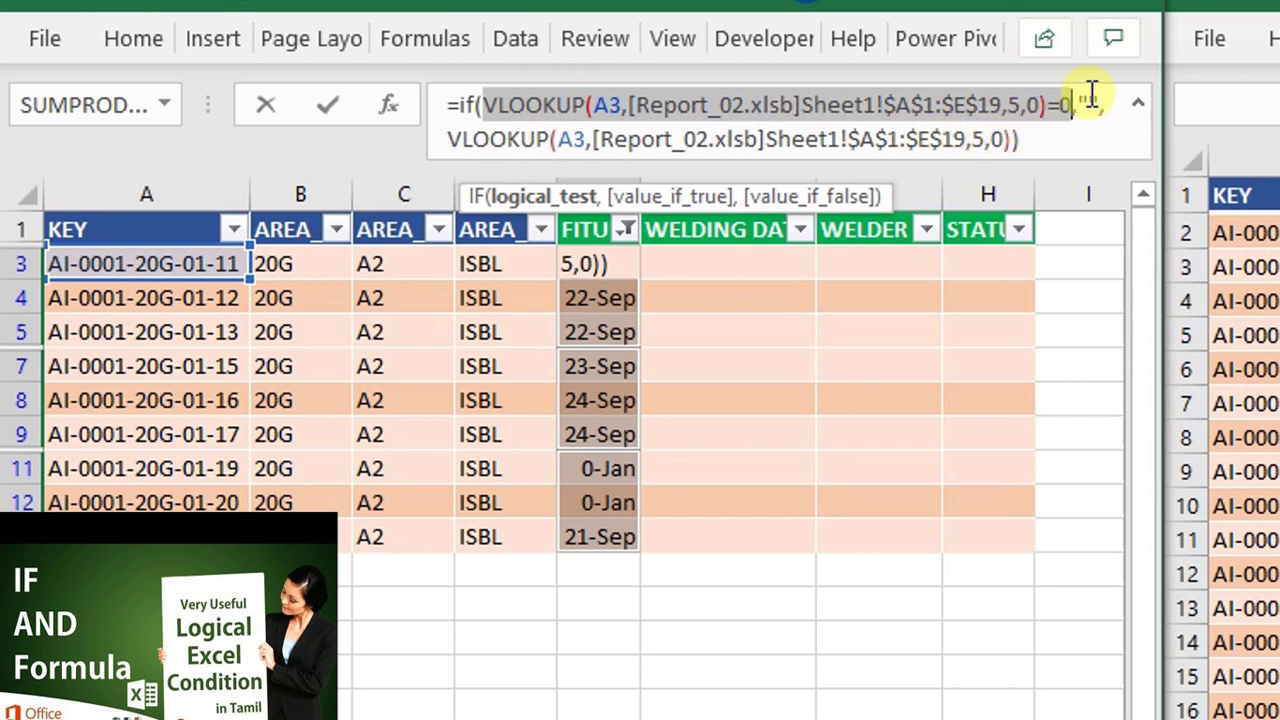
{"action": "left_click", "coordinate": [650, 205]}
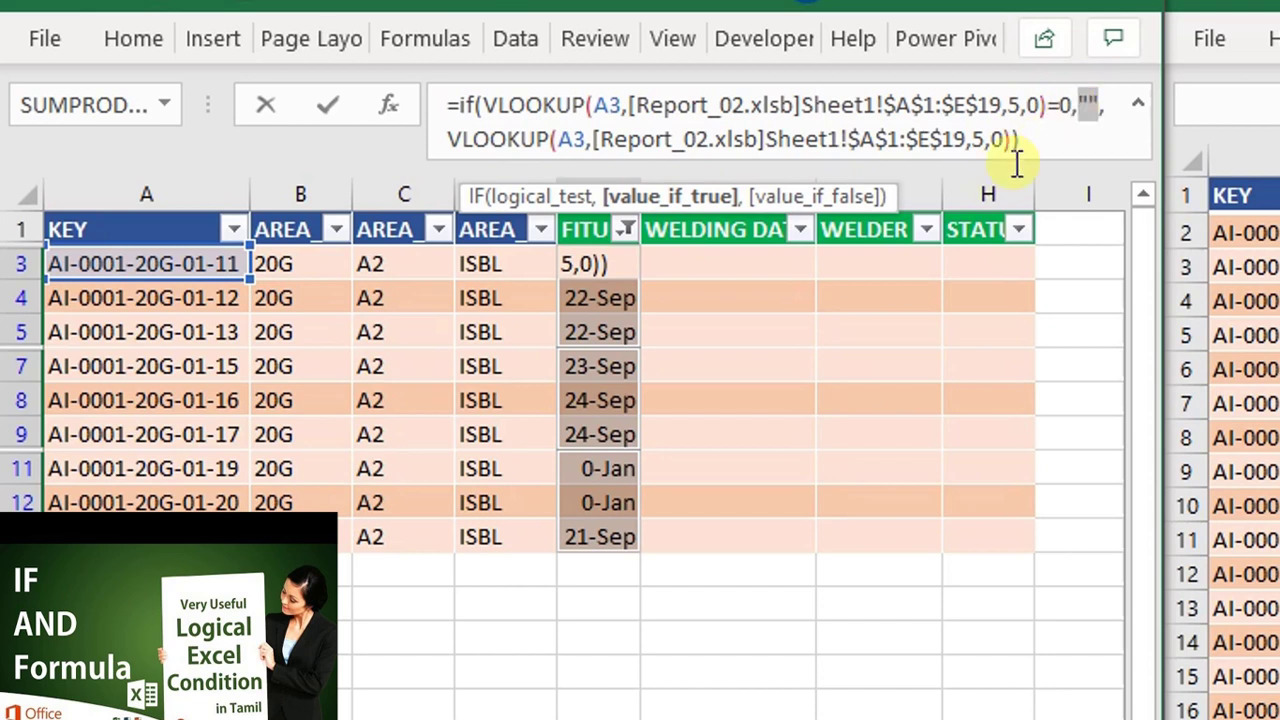
{"action": "left_click", "coordinate": [790, 197]}
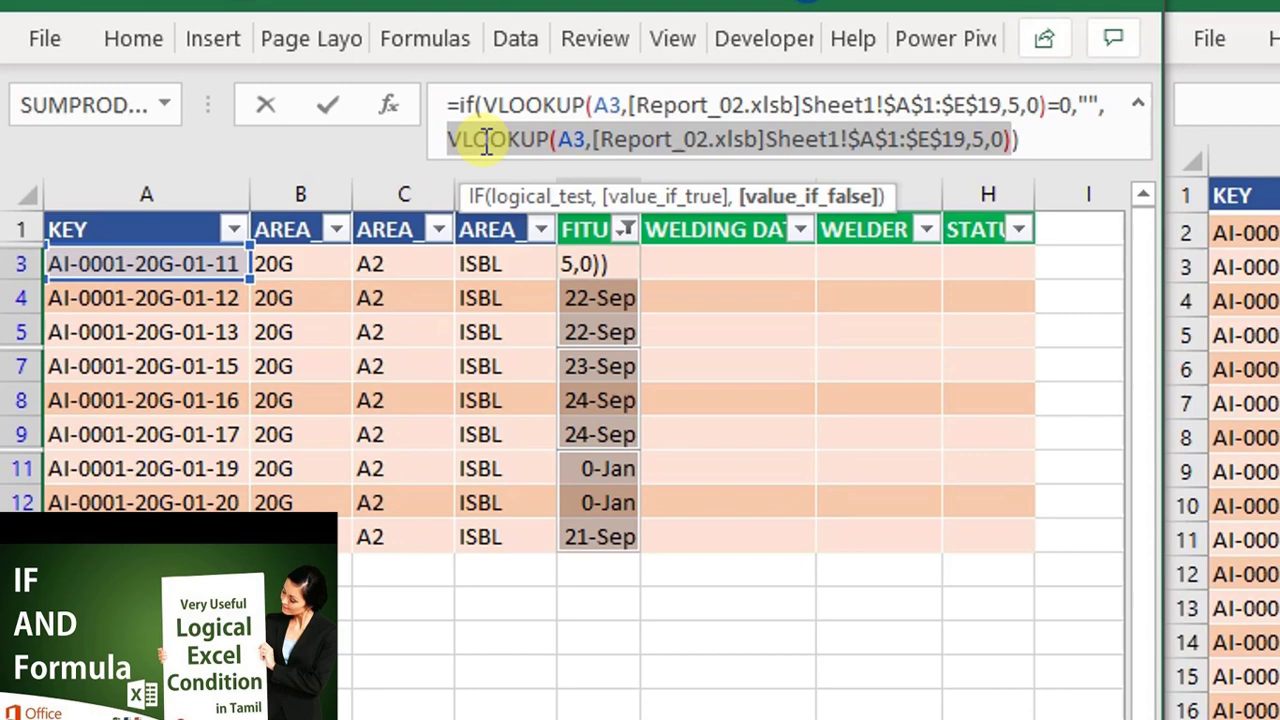
{"action": "key", "text": "ctrl+Return"}
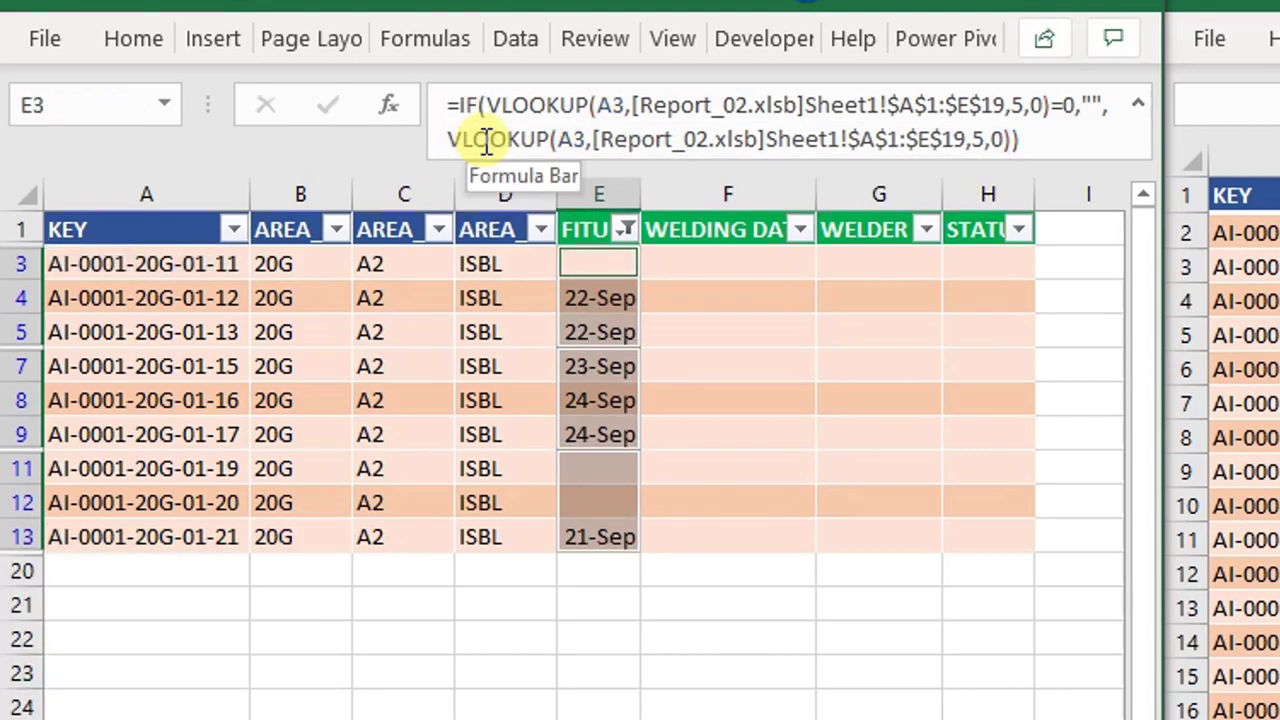
{"action": "left_click", "coordinate": [588, 603]}
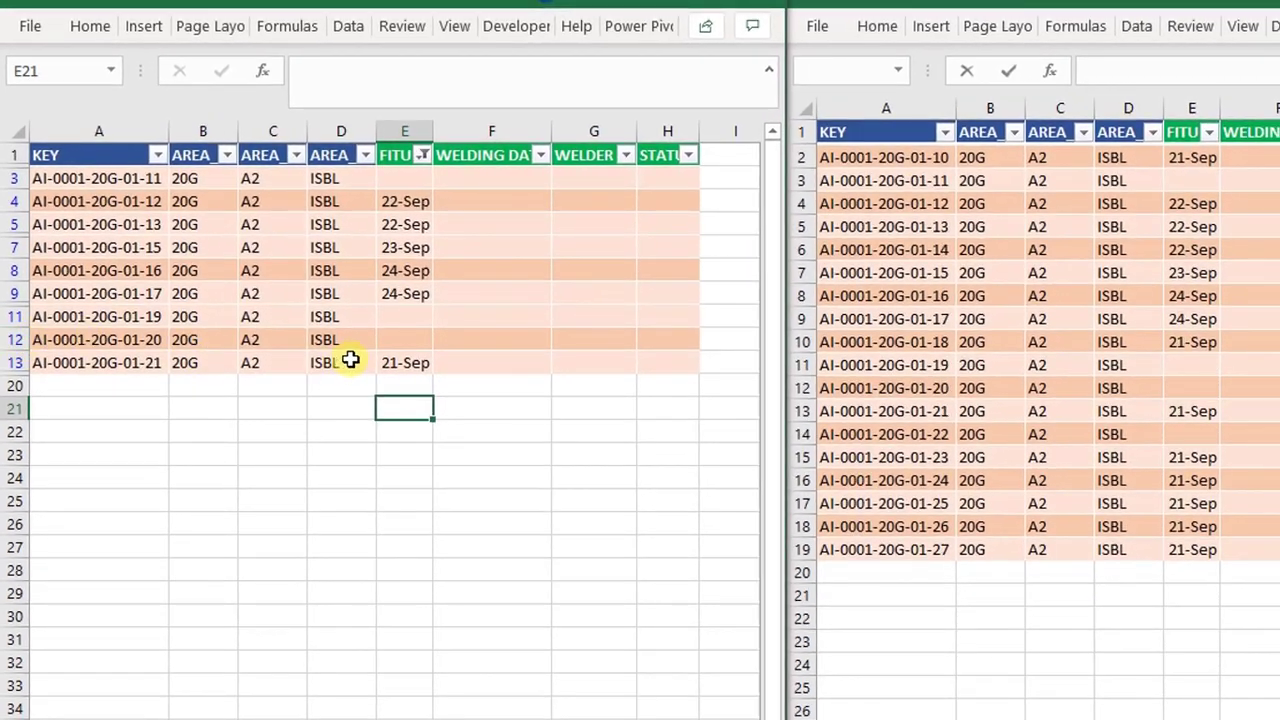
{"action": "left_click", "coordinate": [400, 339]}
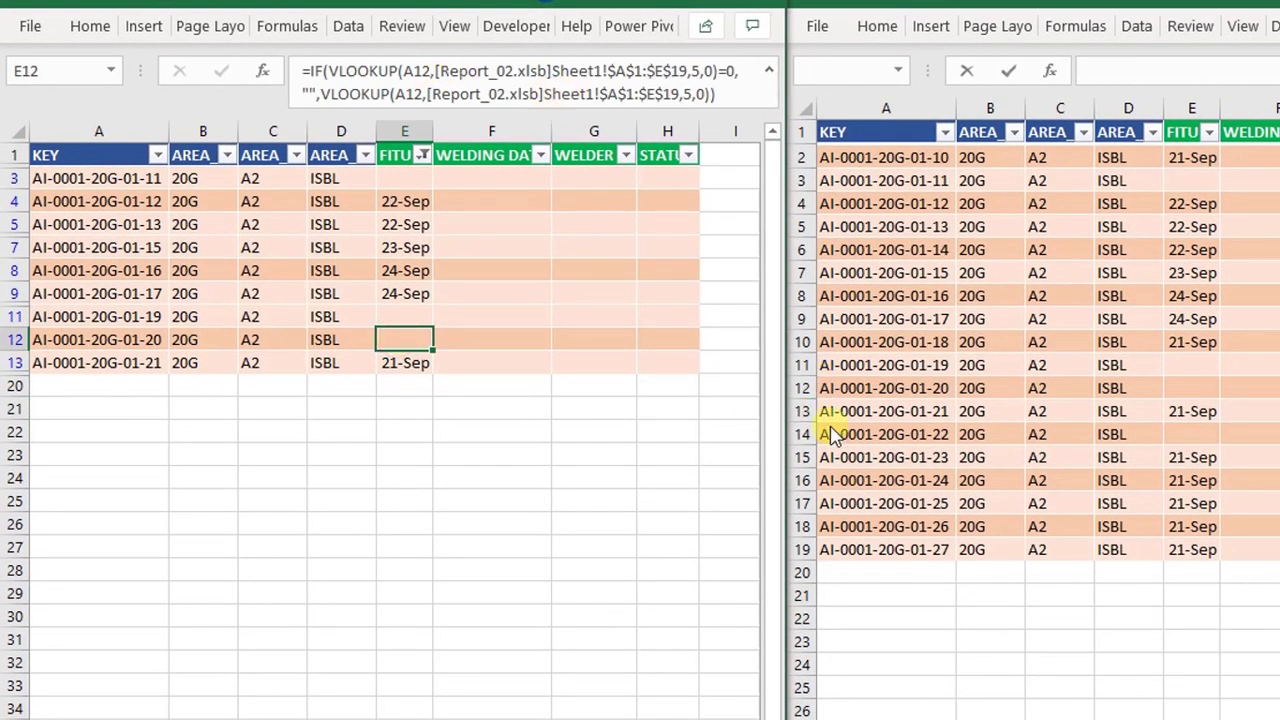
{"action": "left_click", "coordinate": [803, 392]}
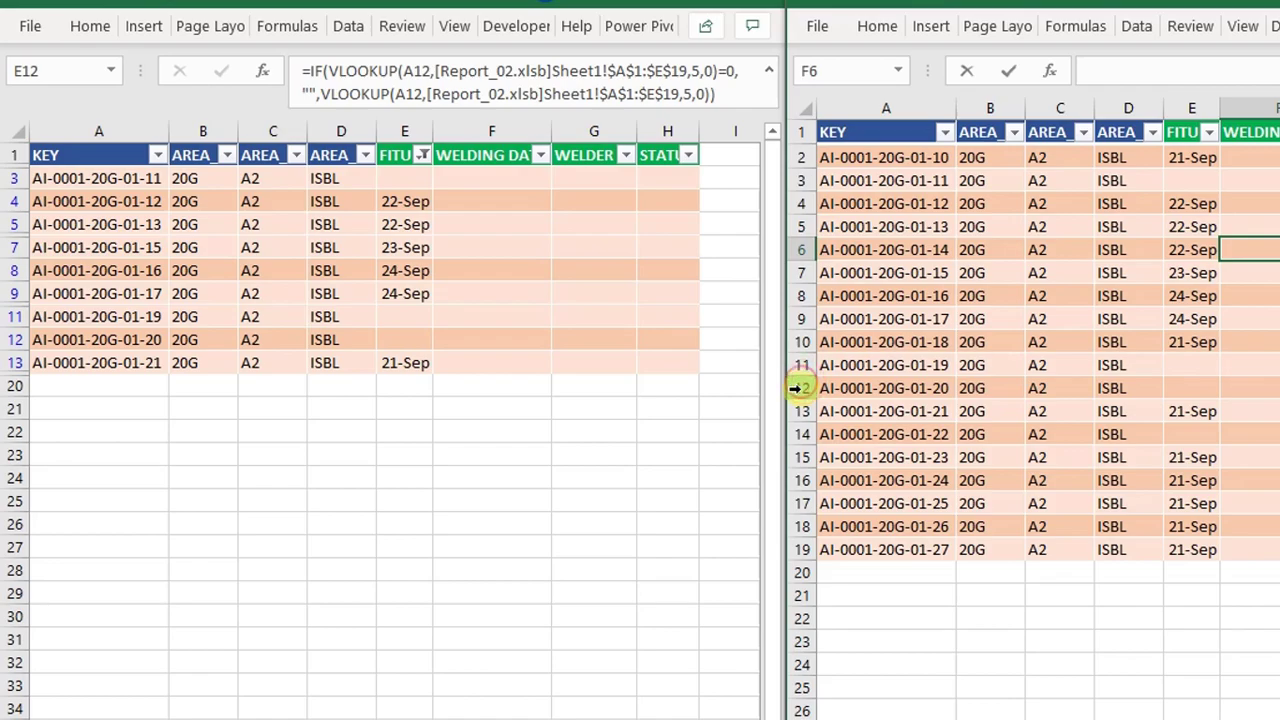
{"action": "left_click", "coordinate": [800, 388]}
{"action": "left_click", "coordinate": [1184, 383]}
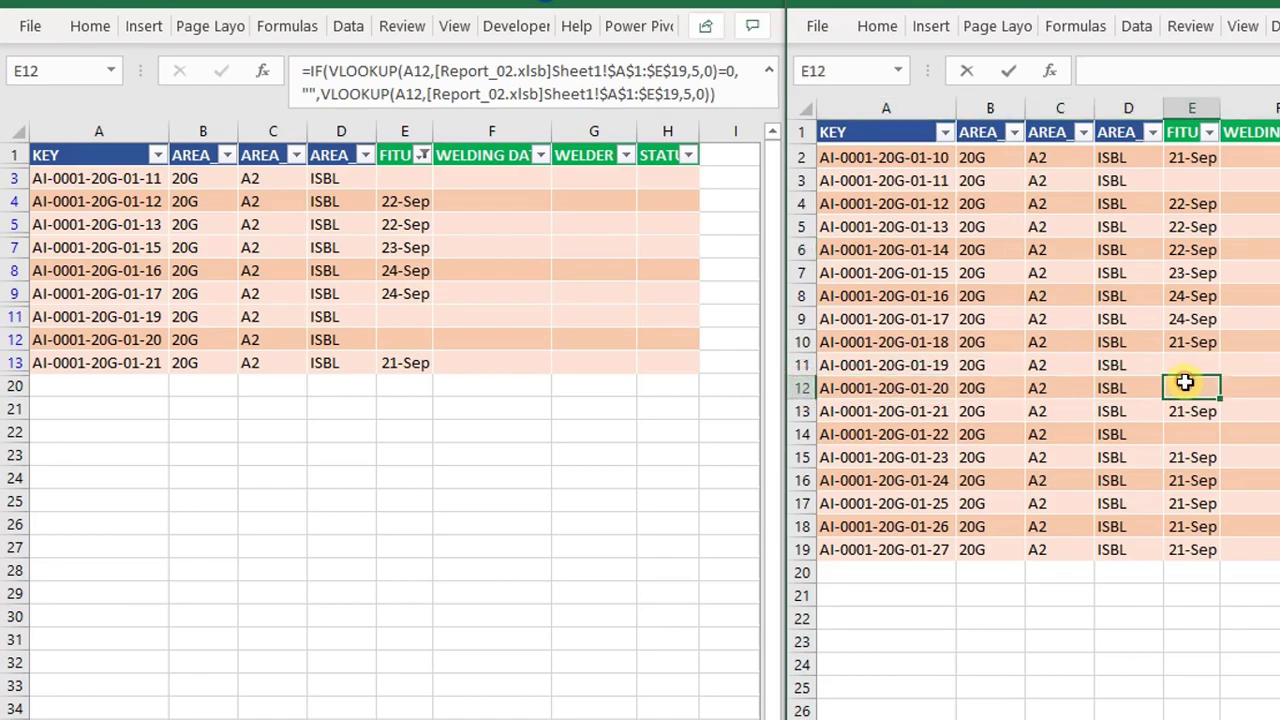
{"action": "left_click", "coordinate": [406, 339]}
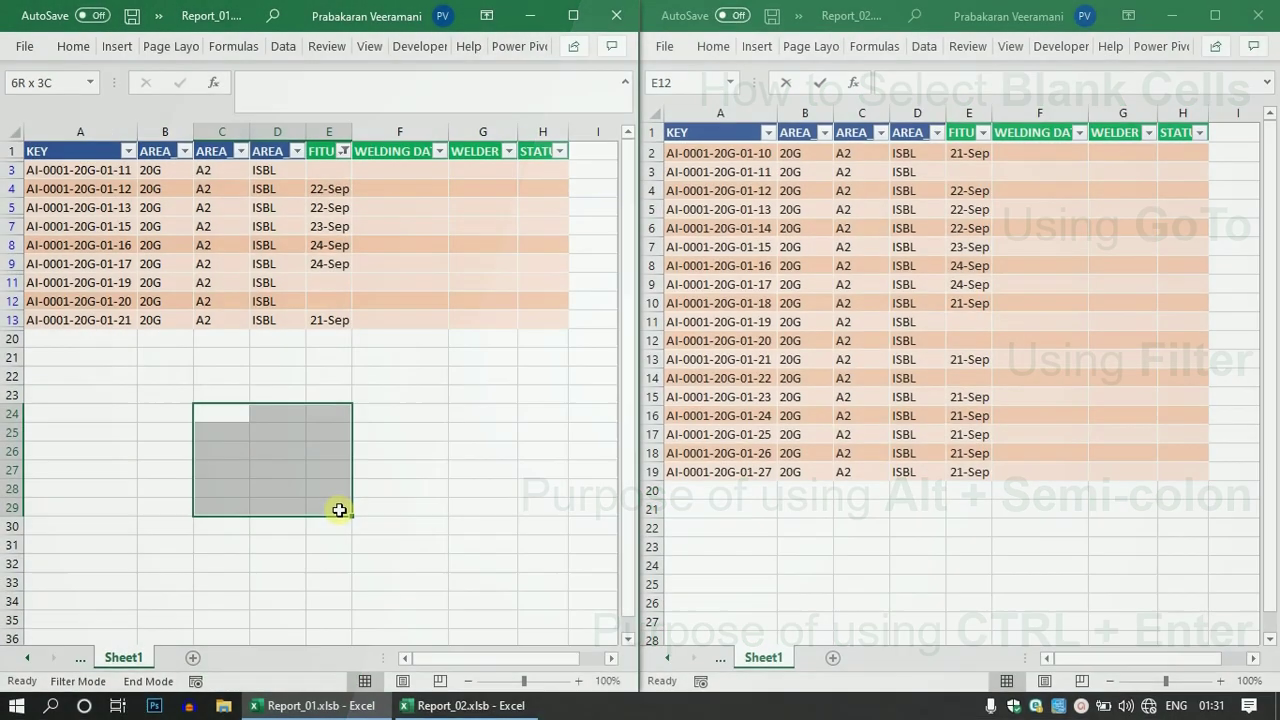
Step: Enter 1 into all cells of C24:E29 at once with Ctrl+Enter
{"action": "left_click_drag", "start_coordinate": [337, 509], "coordinate": [349, 506]}
{"action": "type", "text": "1"}
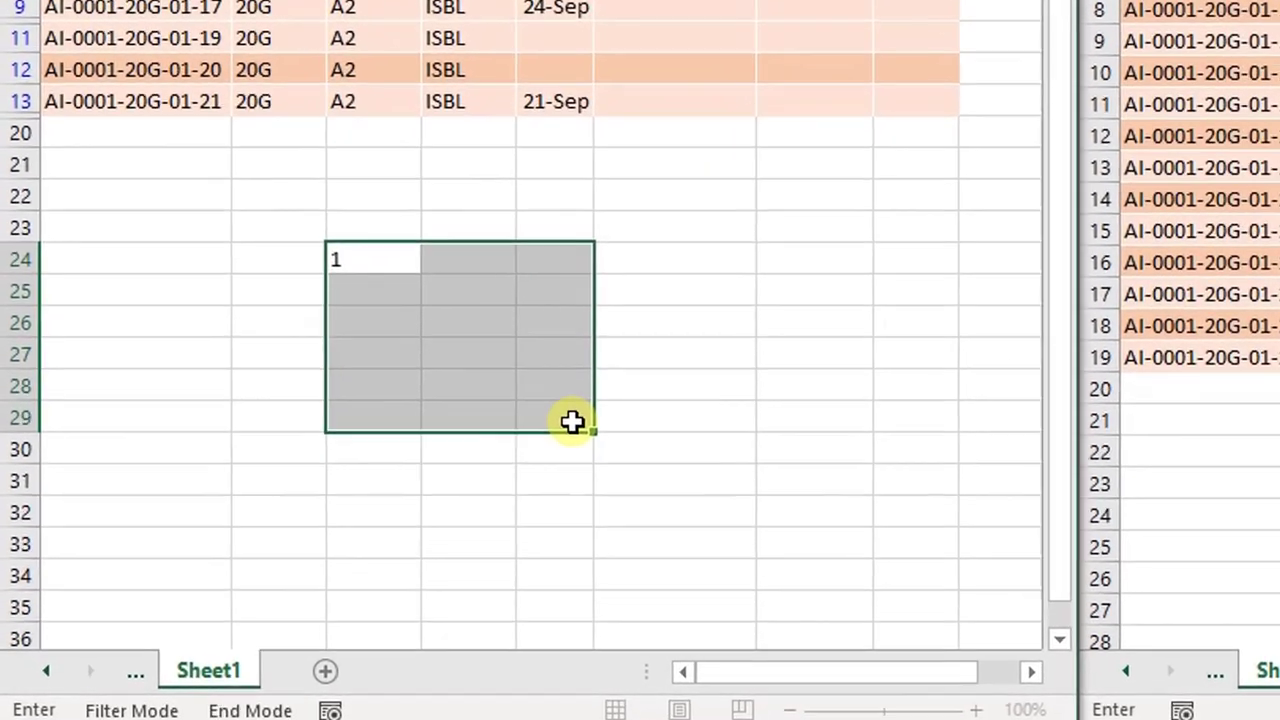
{"action": "key", "text": "ctrl+Return"}
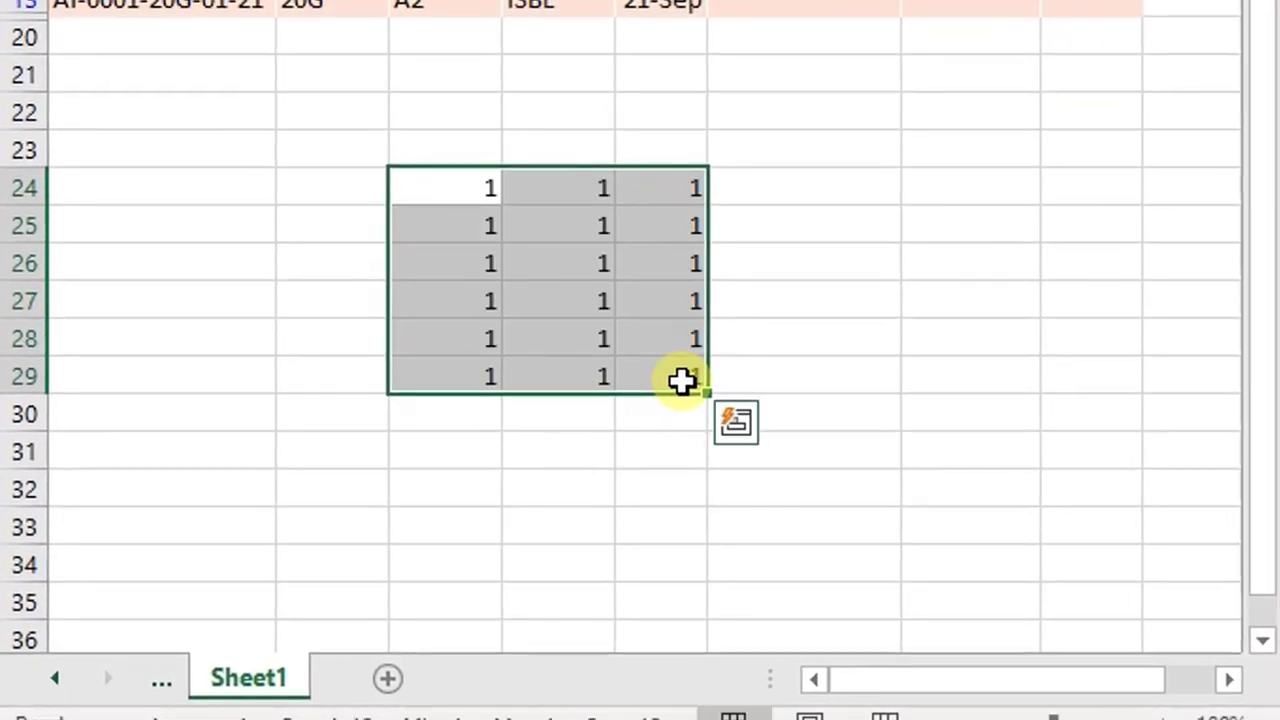